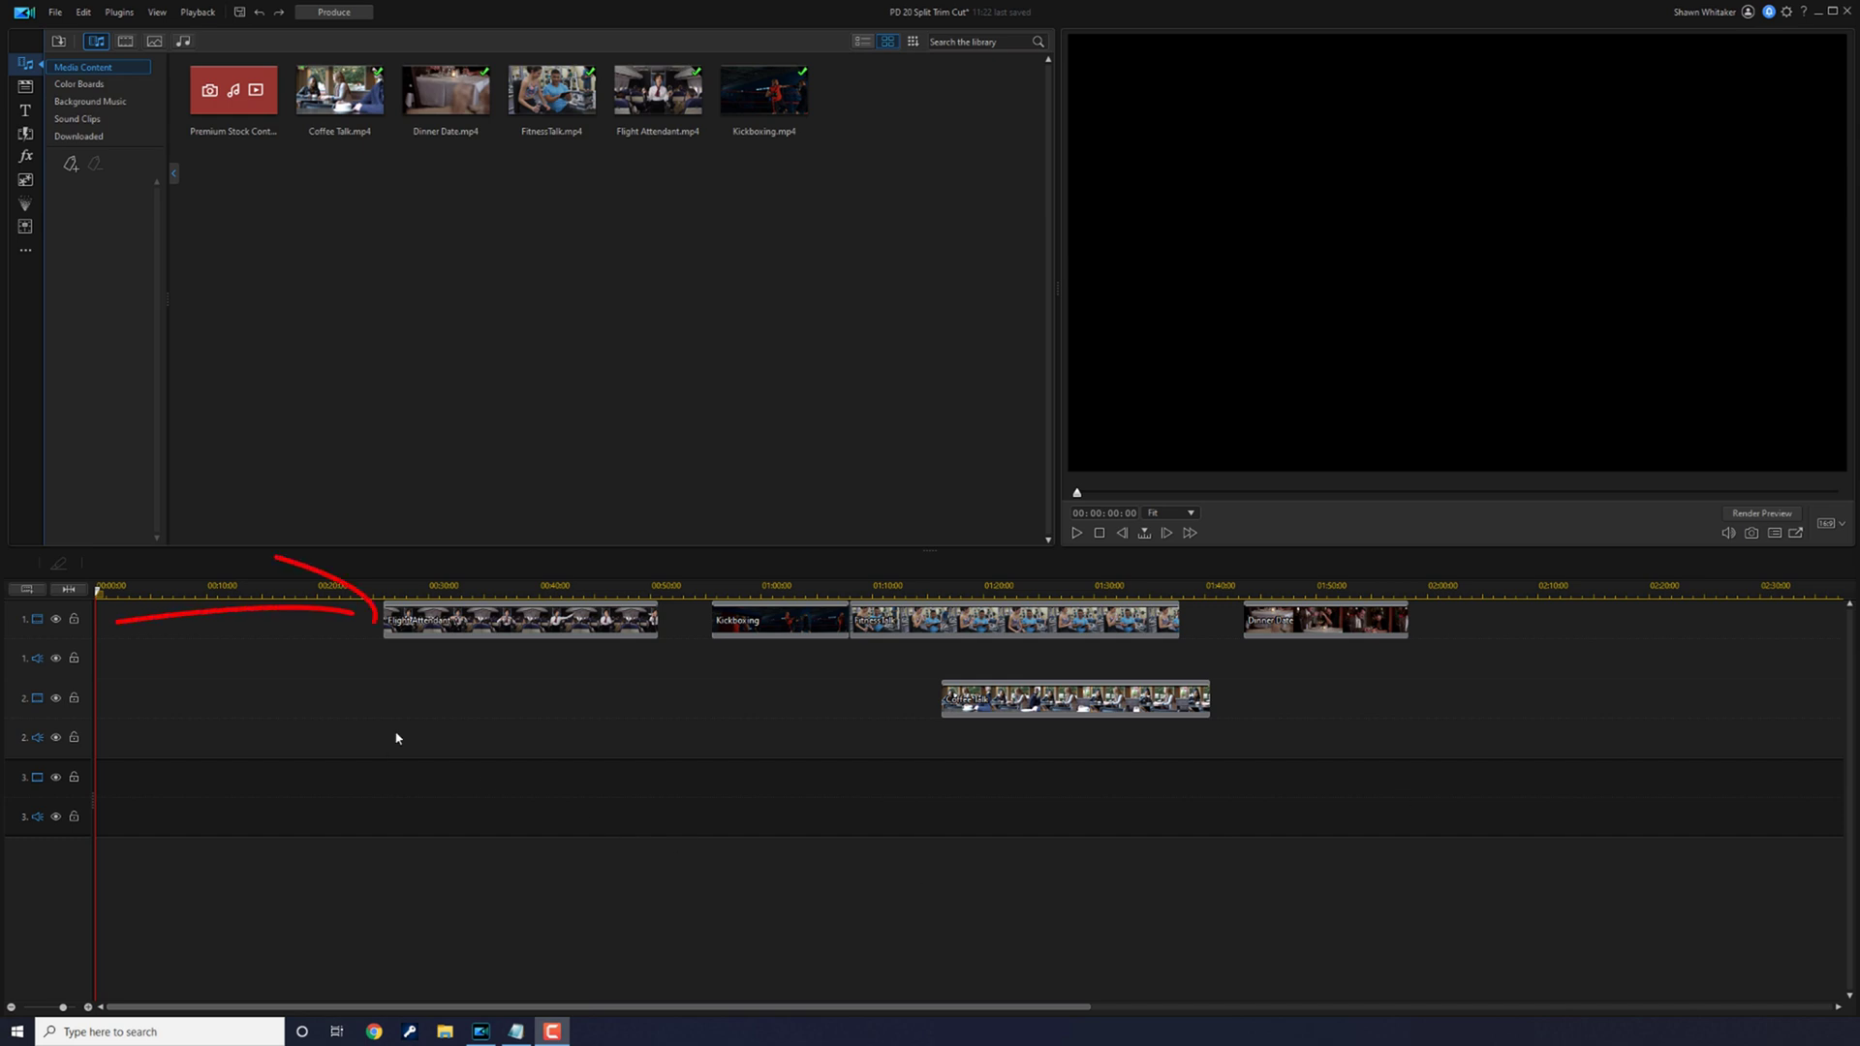
Step: Split the Flight Attendant clip at the playhead near 00:31 with Ctrl+T
left_click(500, 628)
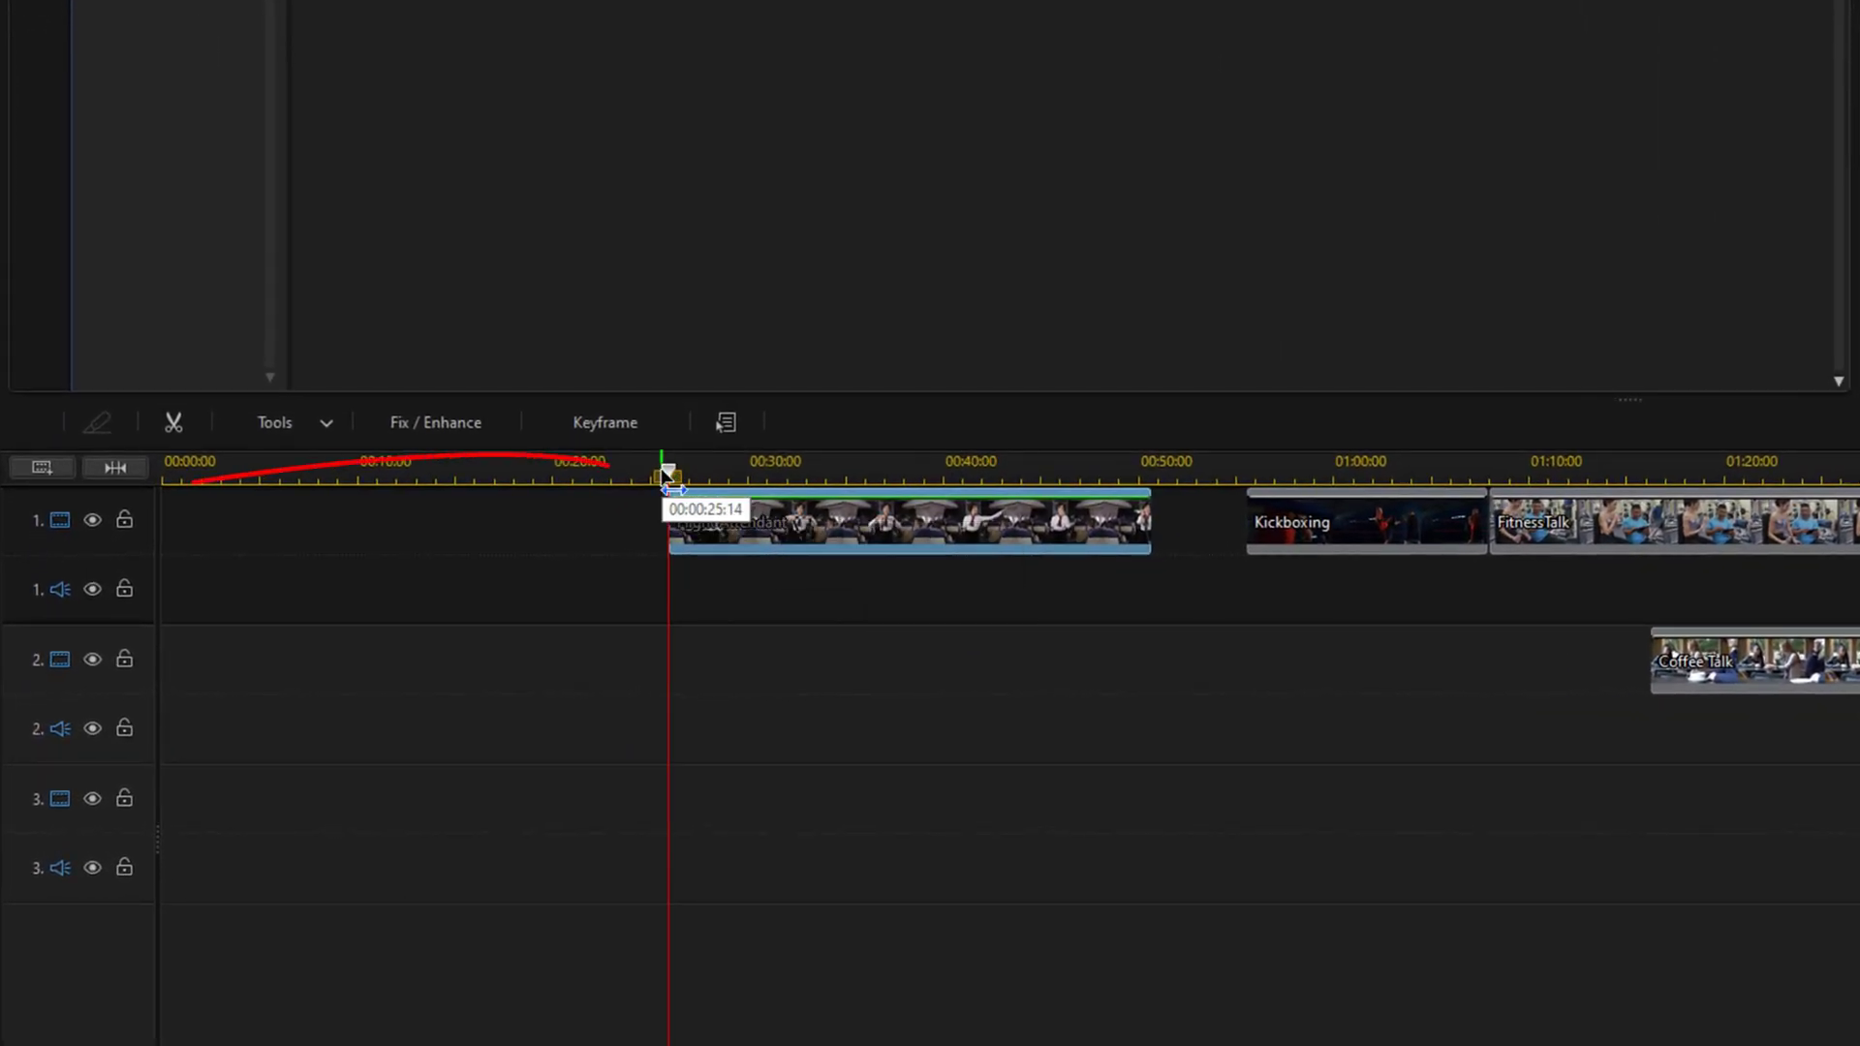
left_click(665, 468)
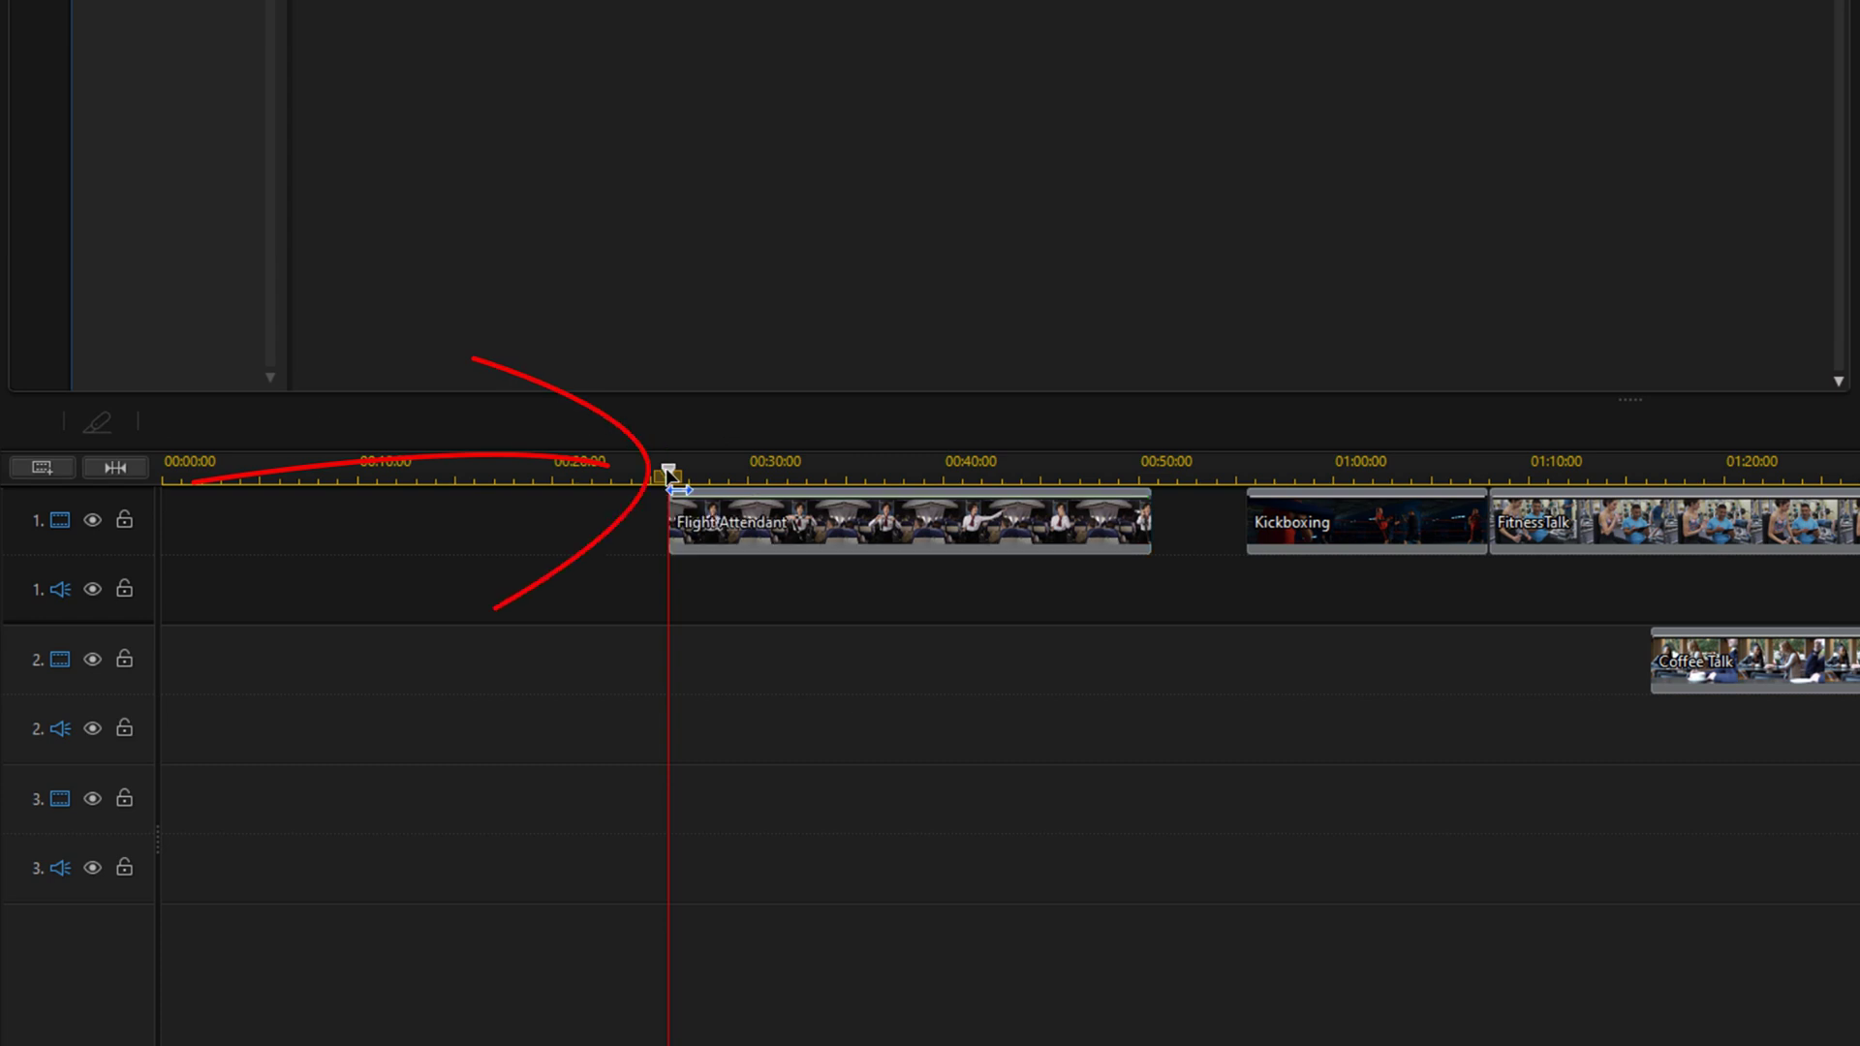
left_click_drag(666, 468, 697, 485)
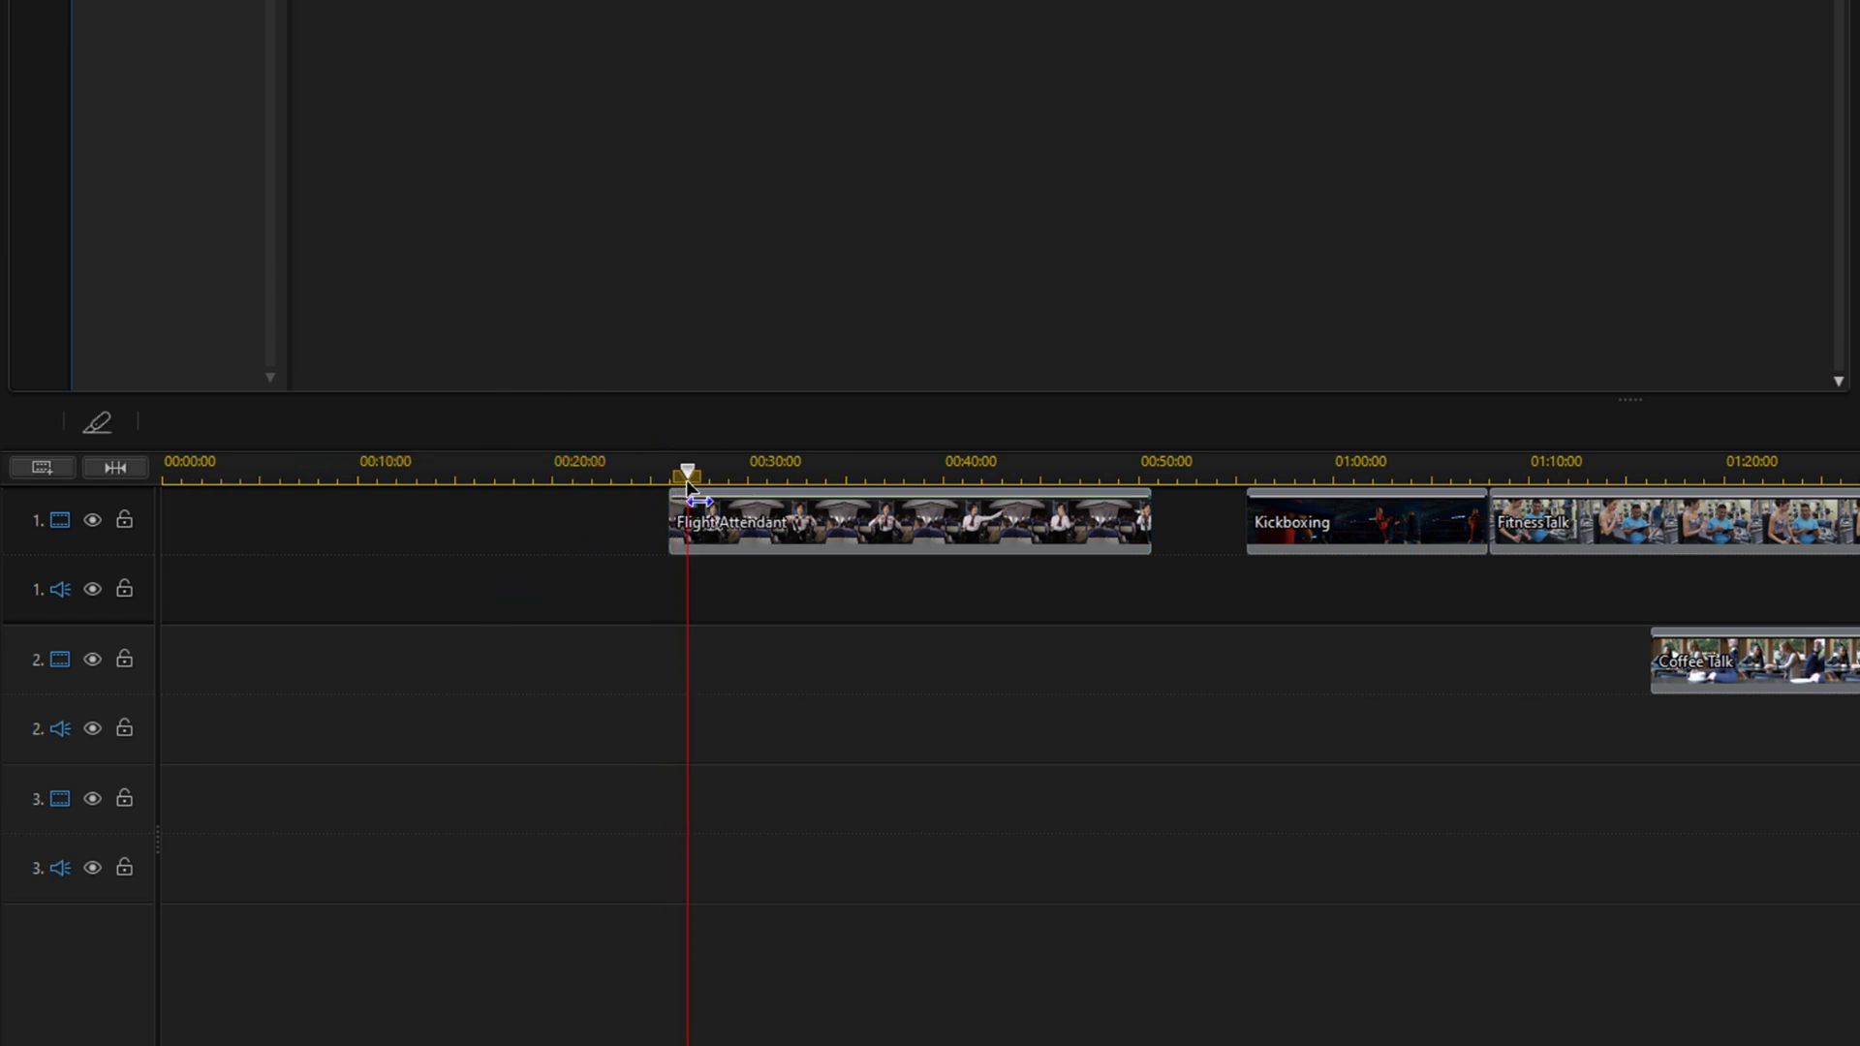
left_click_drag(567, 540, 600, 551)
left_click_drag(421, 610, 440, 616)
left_click(442, 618)
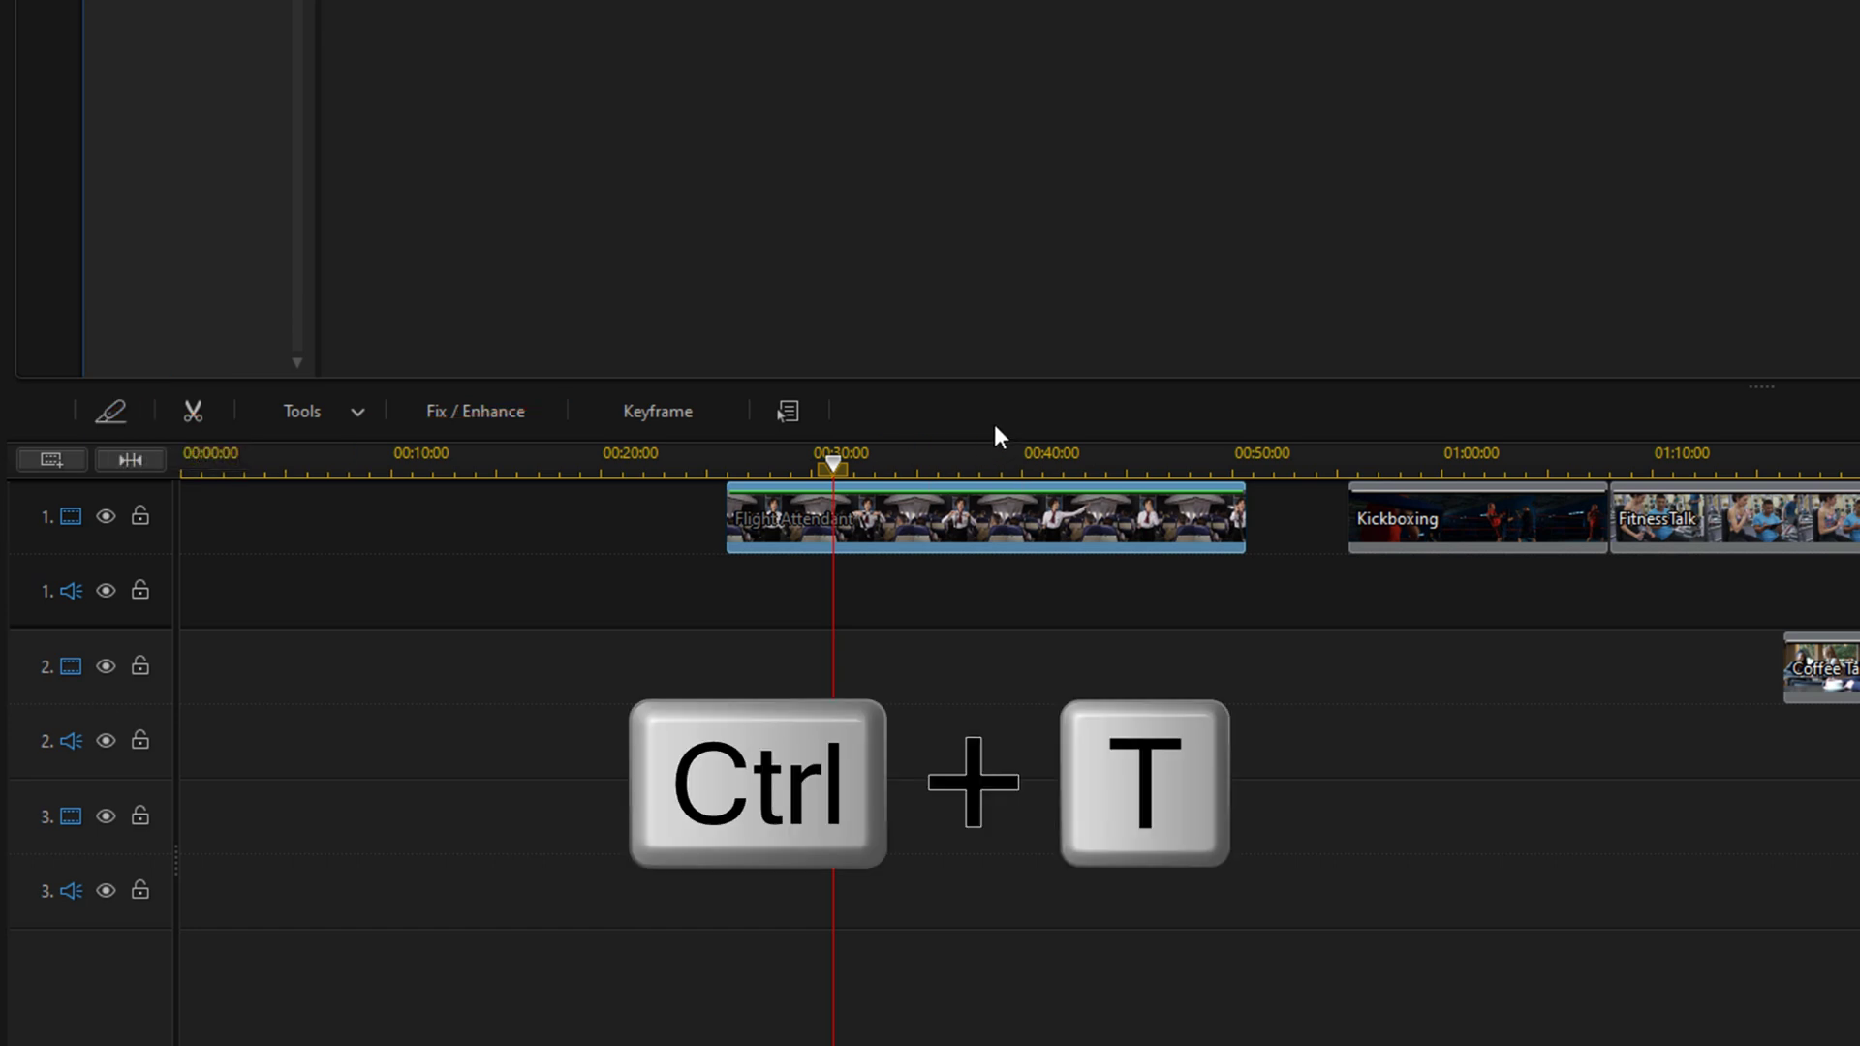
key("ctrl+t")
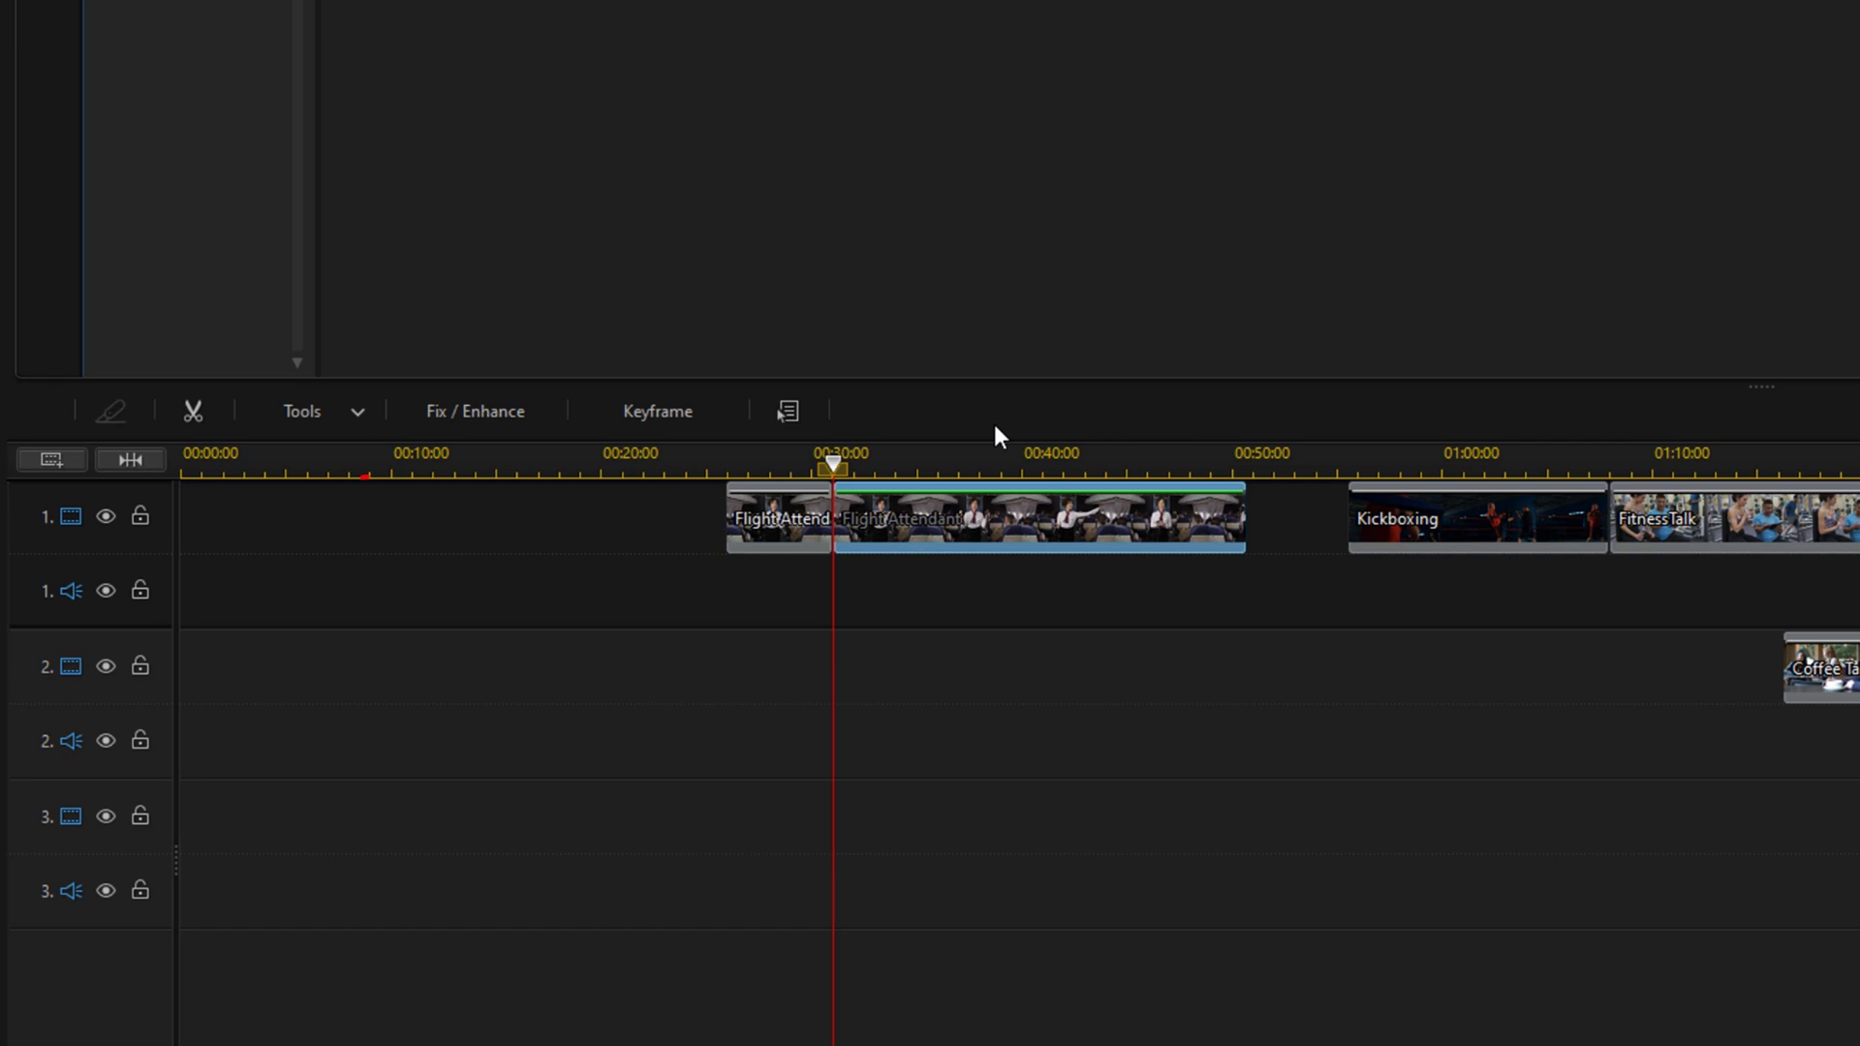
Step: Split the later Flight Attendant piece again at about 00:35, leaving a four-second middle piece
left_click(835, 457)
left_click_drag(750, 503, 867, 523)
left_click_drag(523, 605, 486, 606)
left_click(488, 616)
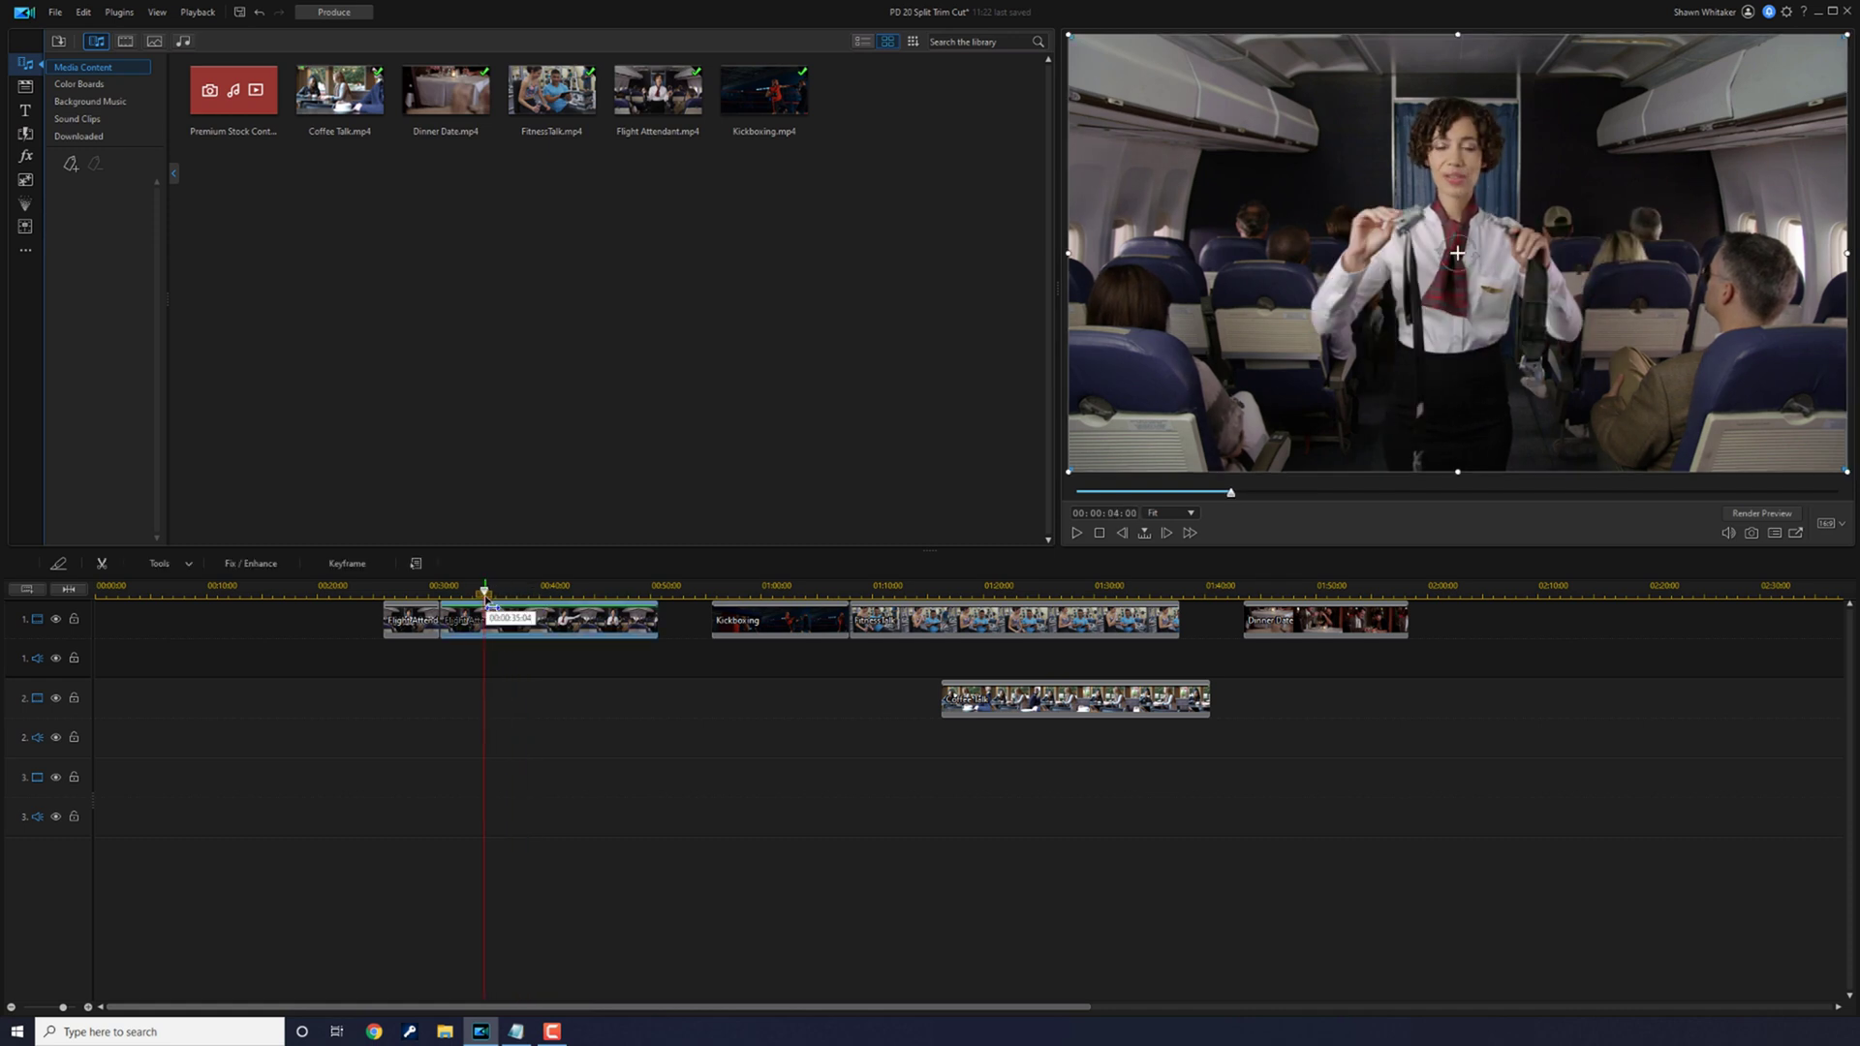
key("ctrl+t")
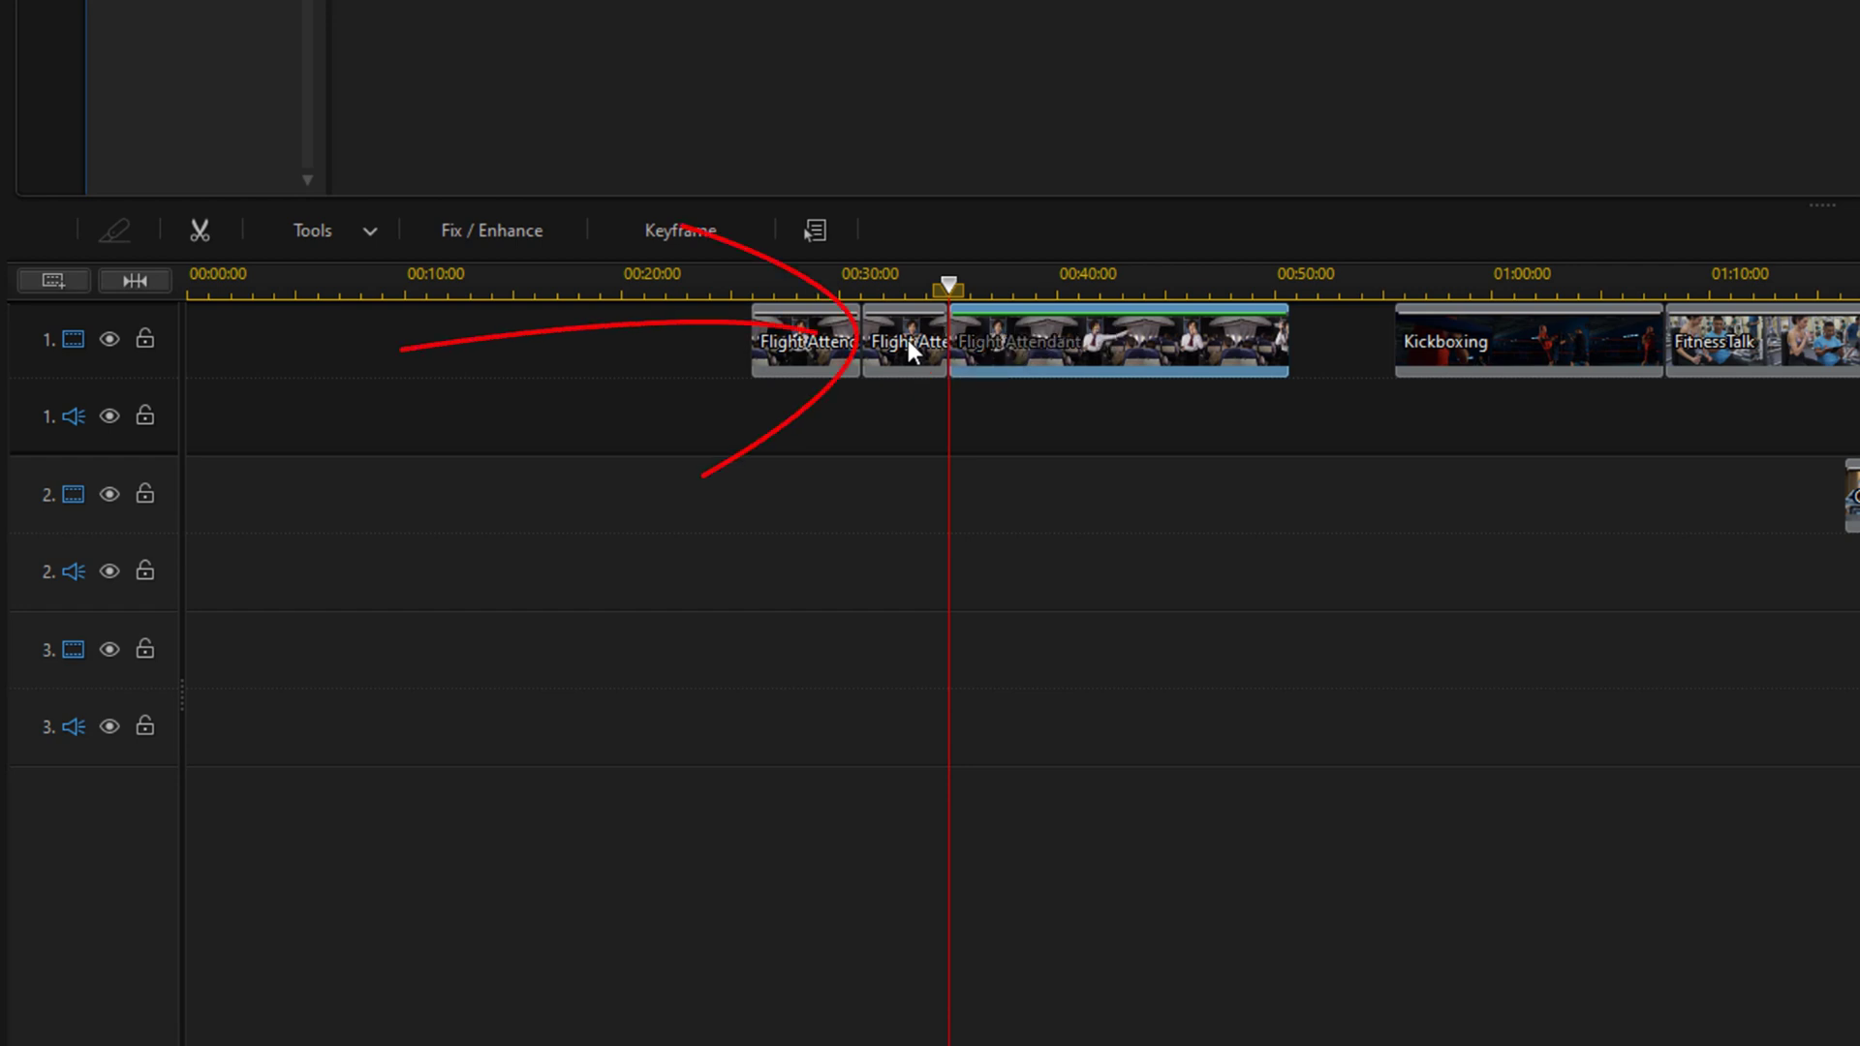
right_click(907, 341)
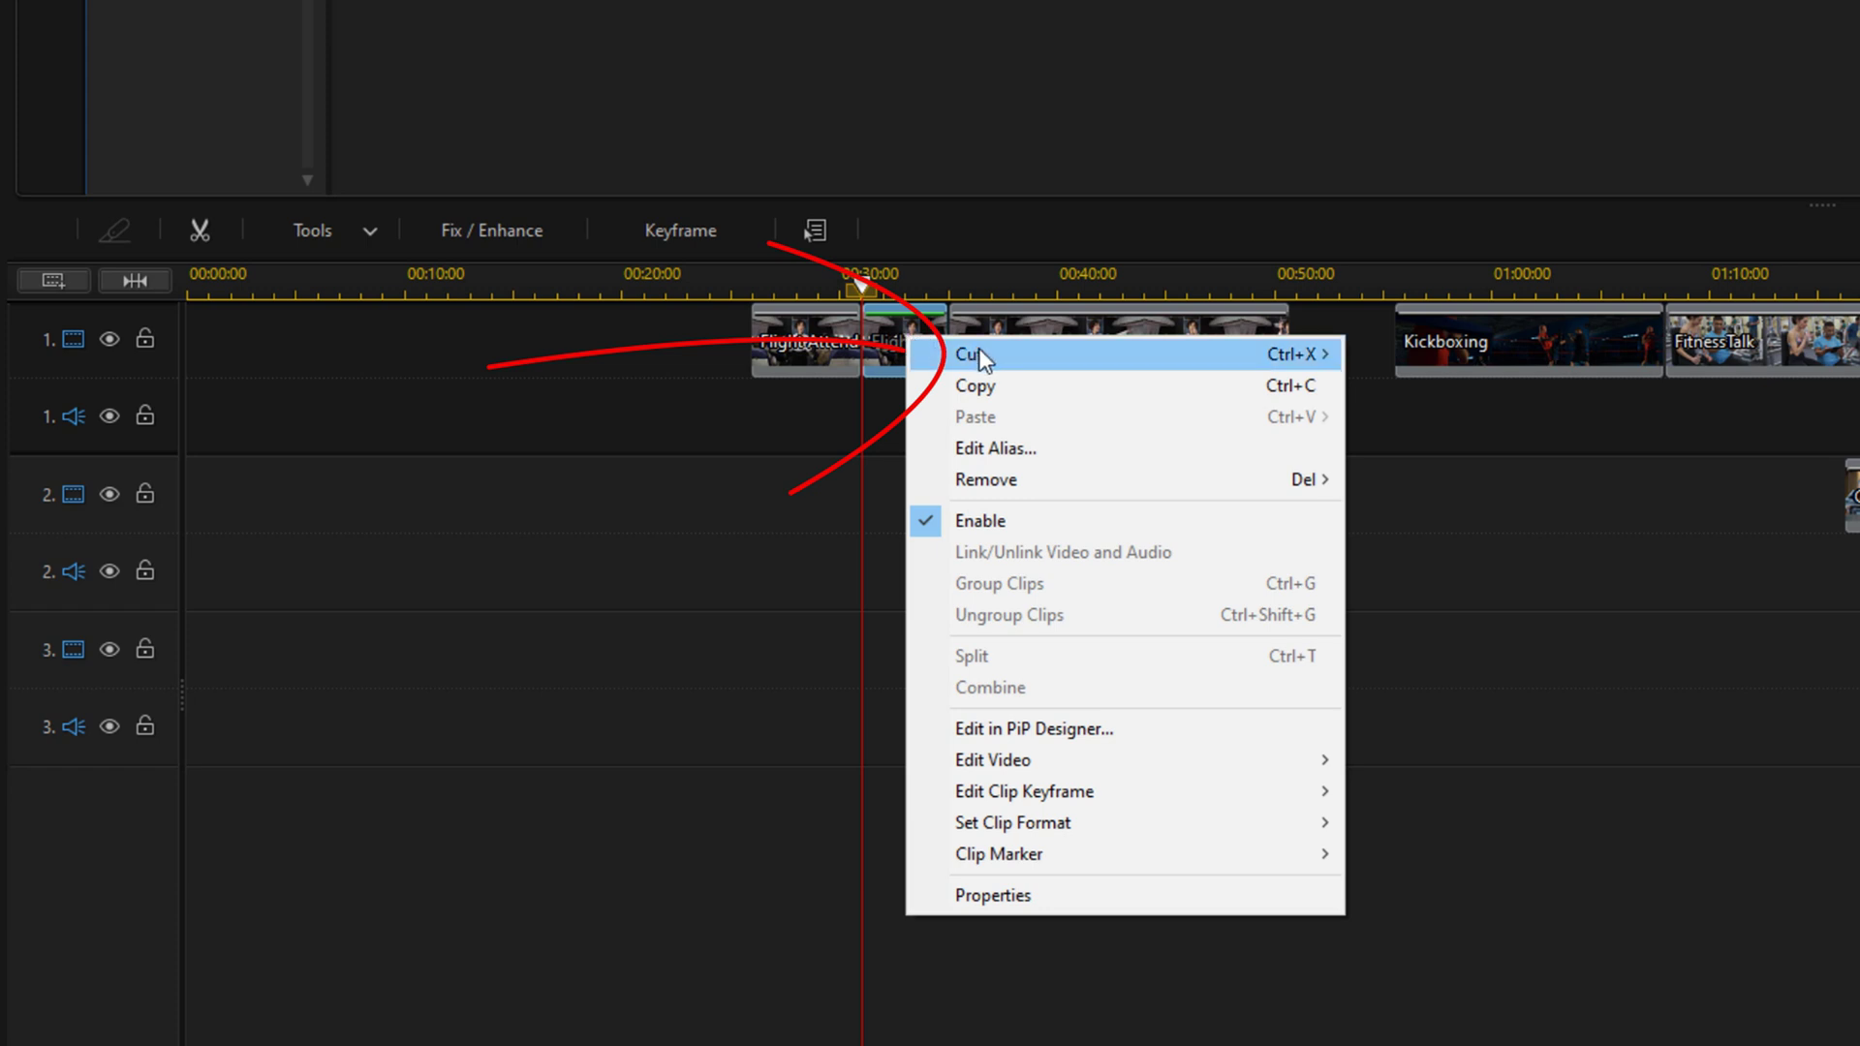
Step: Delete the 00:31–00:35 Flight Attendant piece with Alt+Delete, filling the gap and moving later clips left
mouse_move(996, 359)
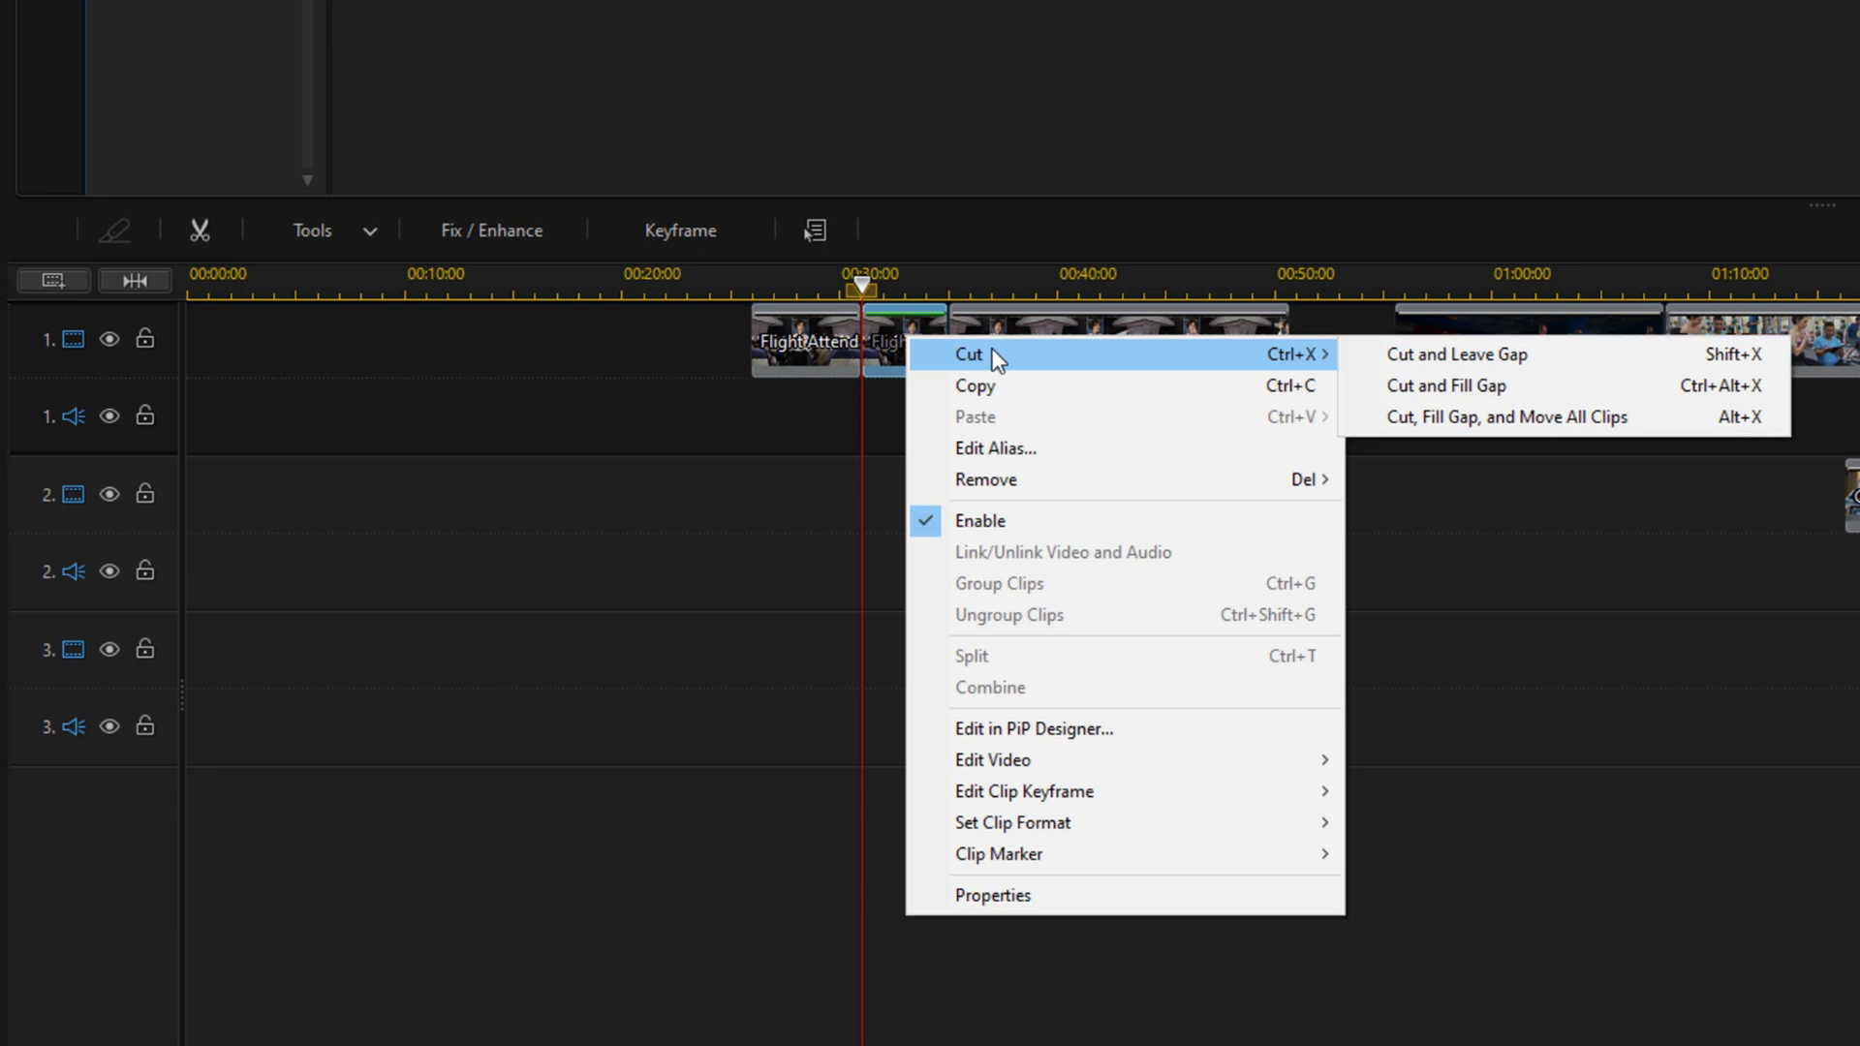
left_click(906, 334)
key("Delete")
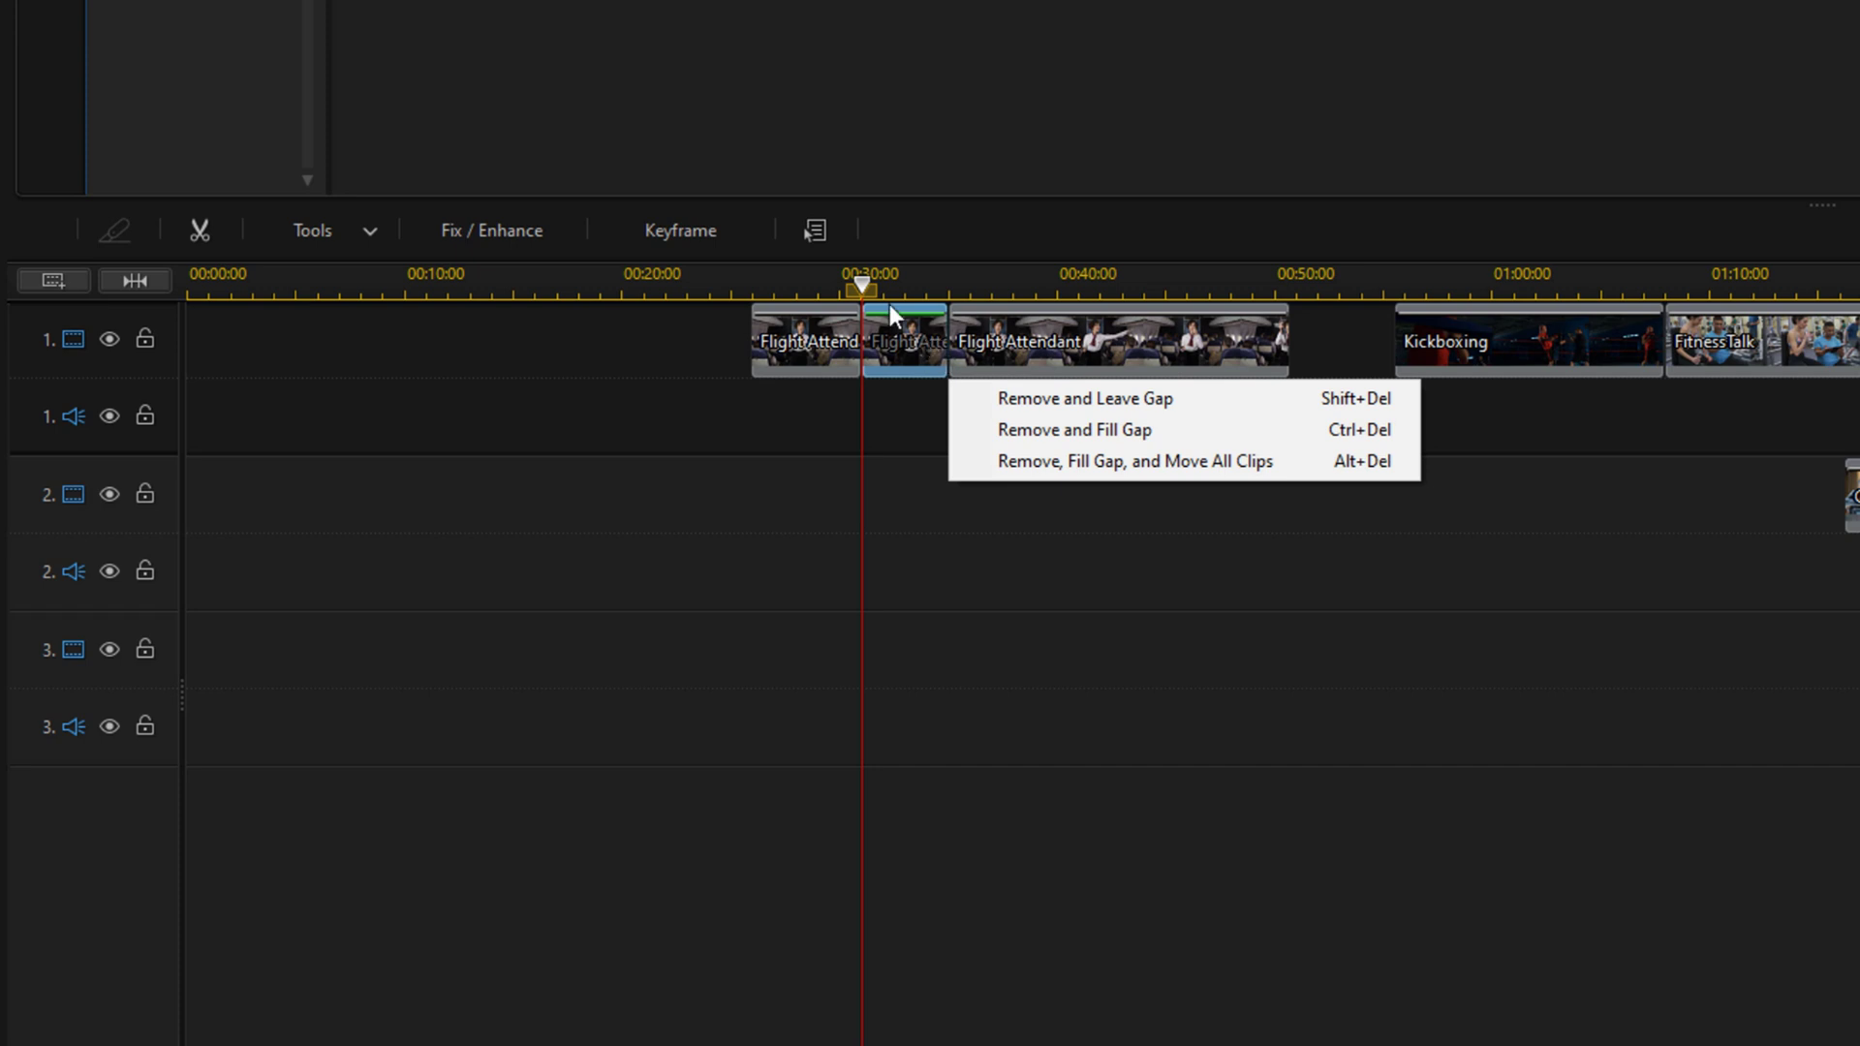
key("alt+Delete")
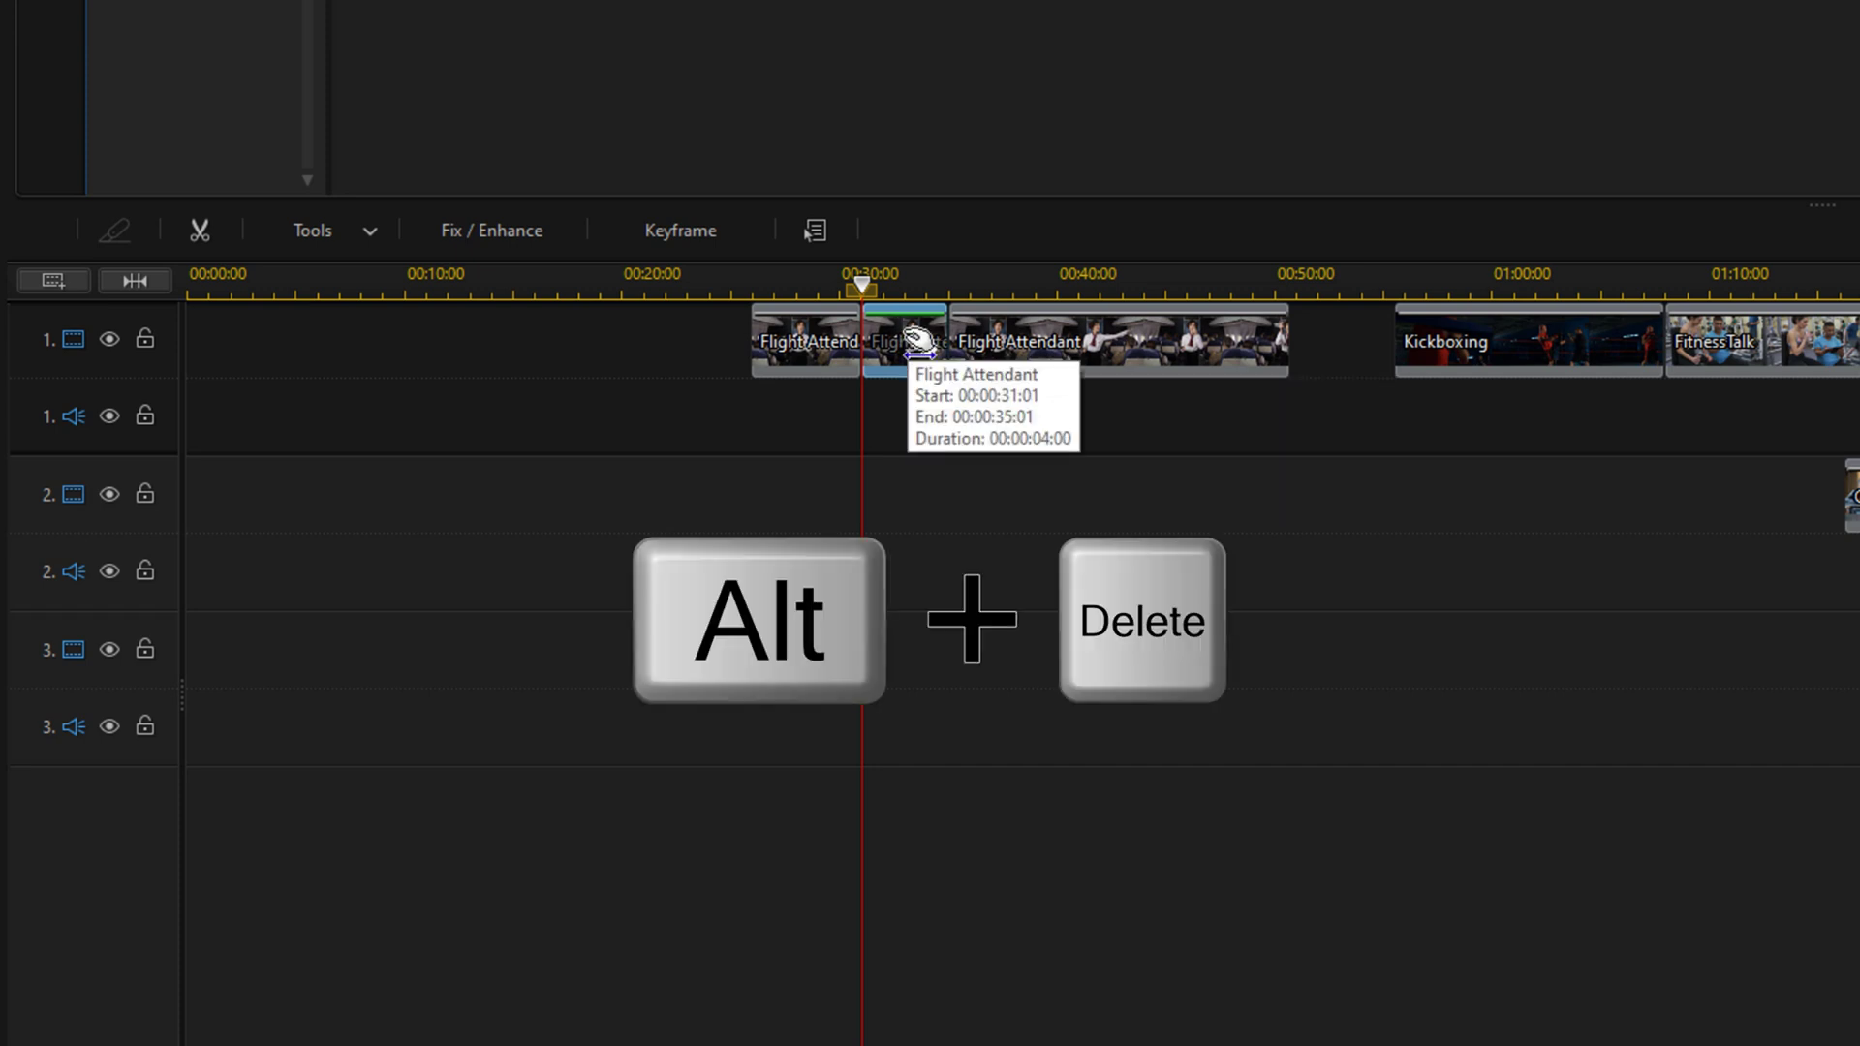
key("alt+Delete")
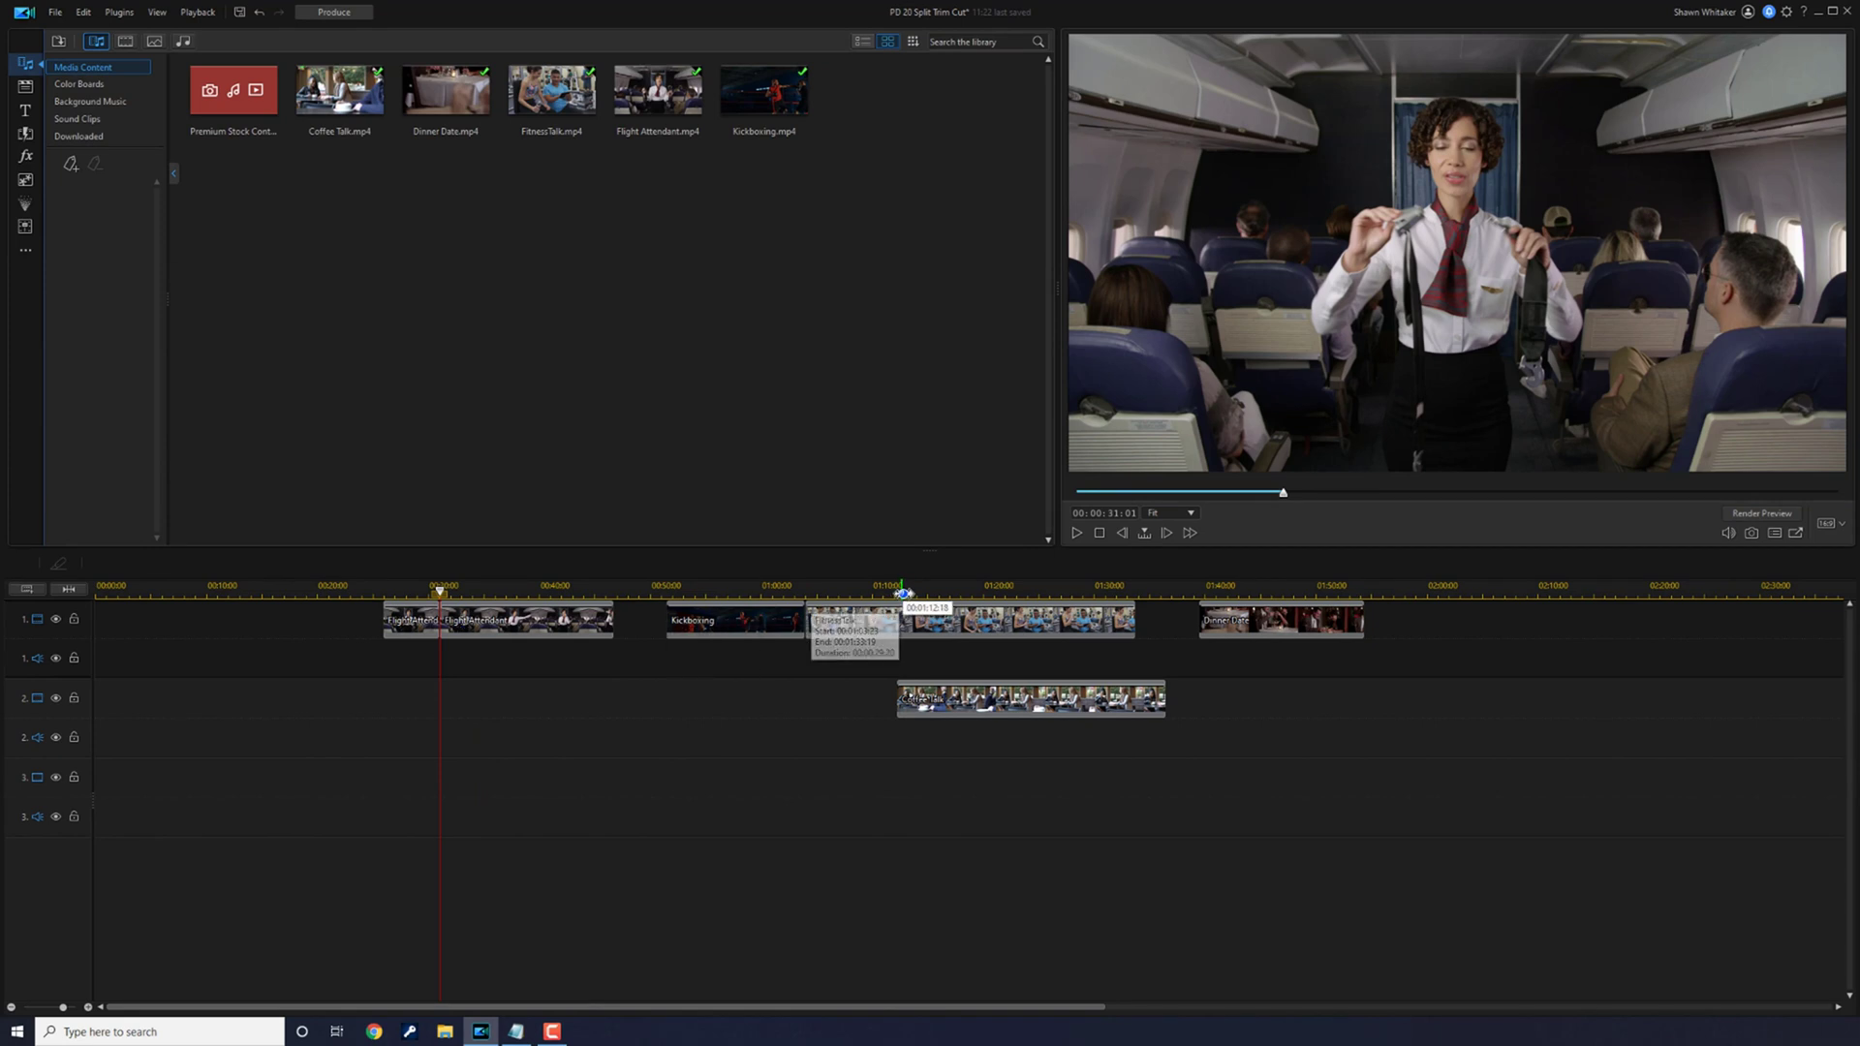
Step: Split both FitnessTalk and Coffee Talk at 01:21, inspect the pieces, then undo that split
left_click(906, 588)
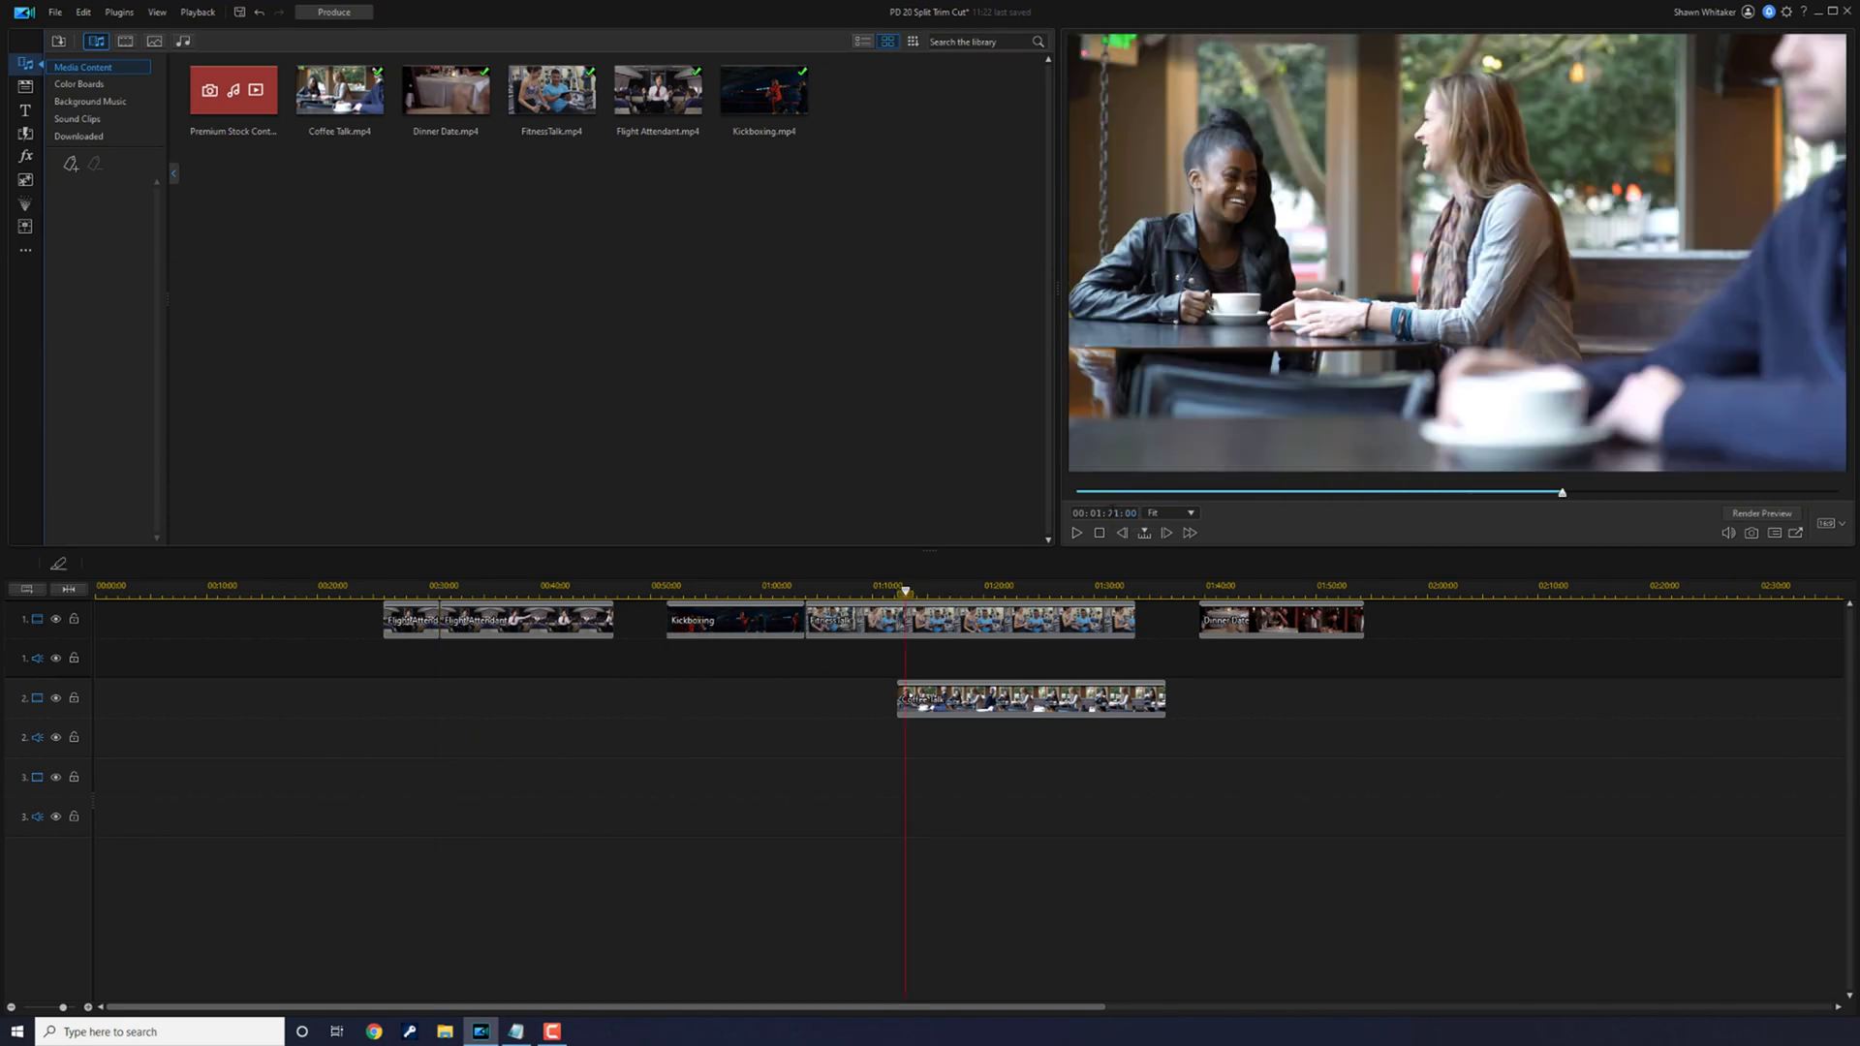
left_click(993, 588)
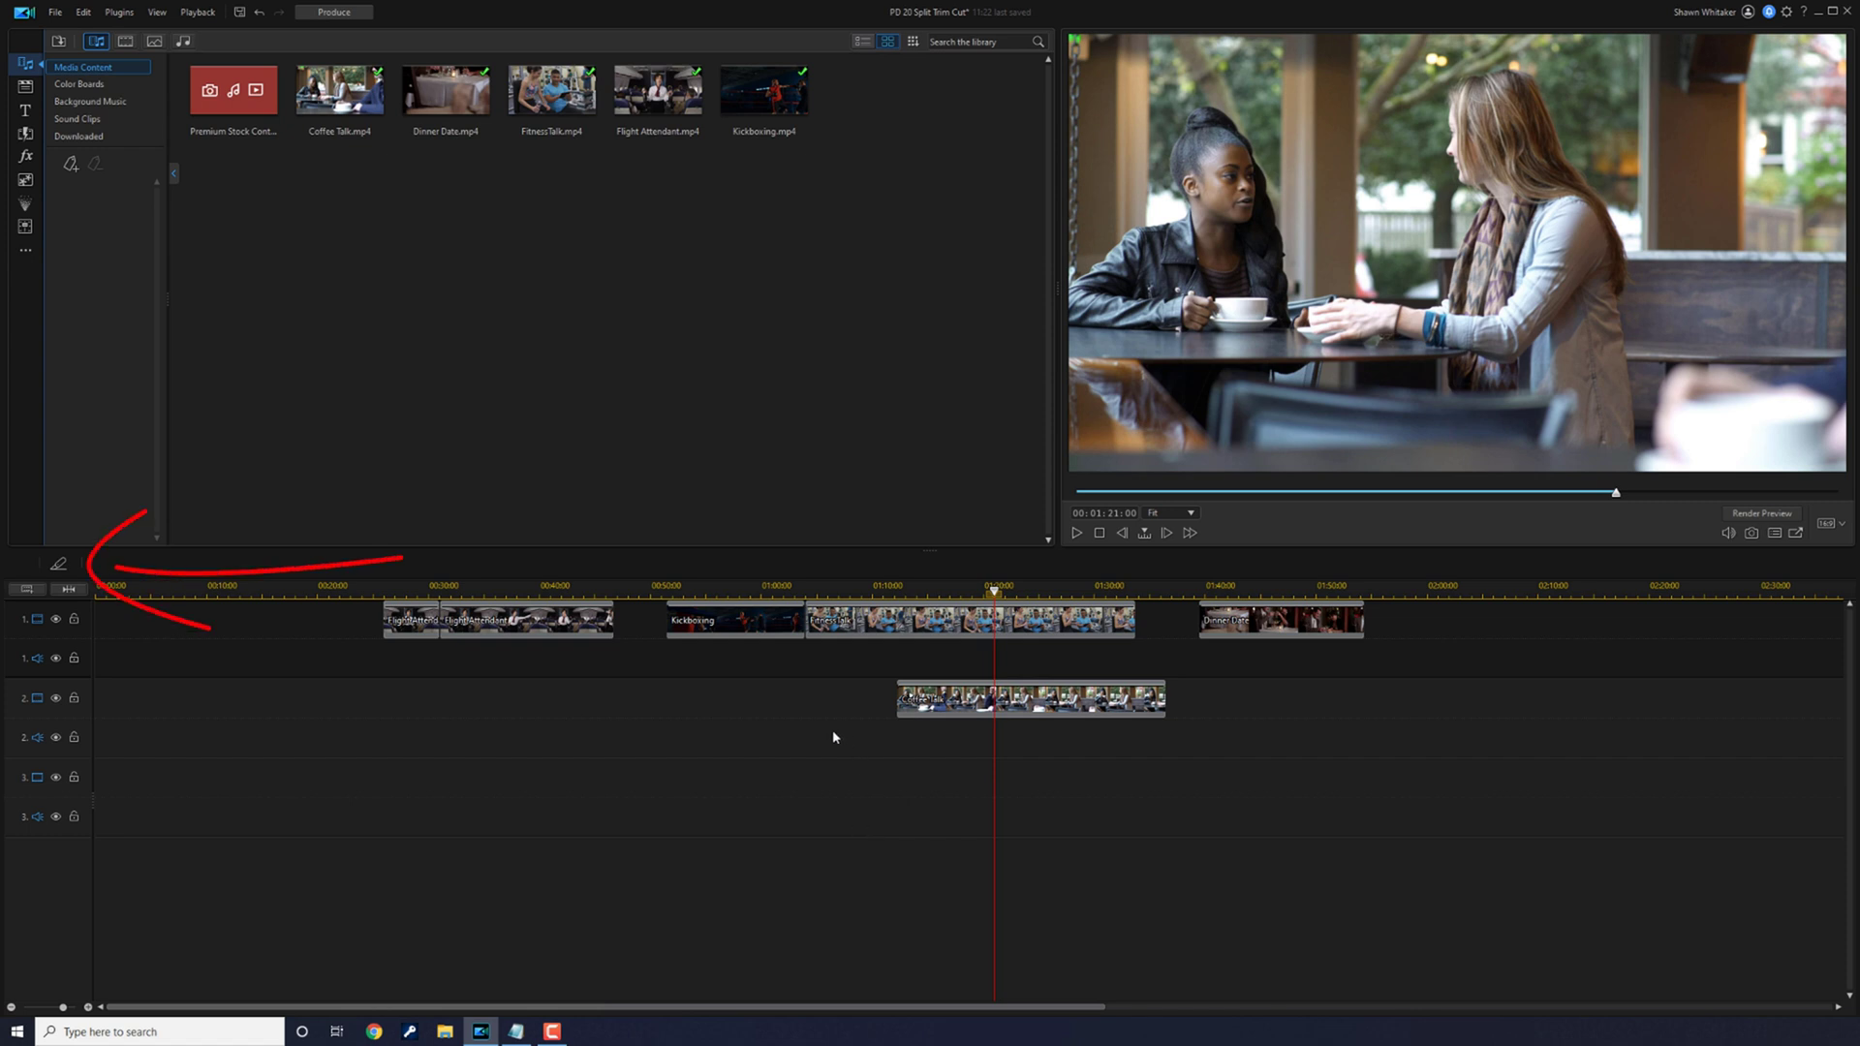
left_click(58, 563)
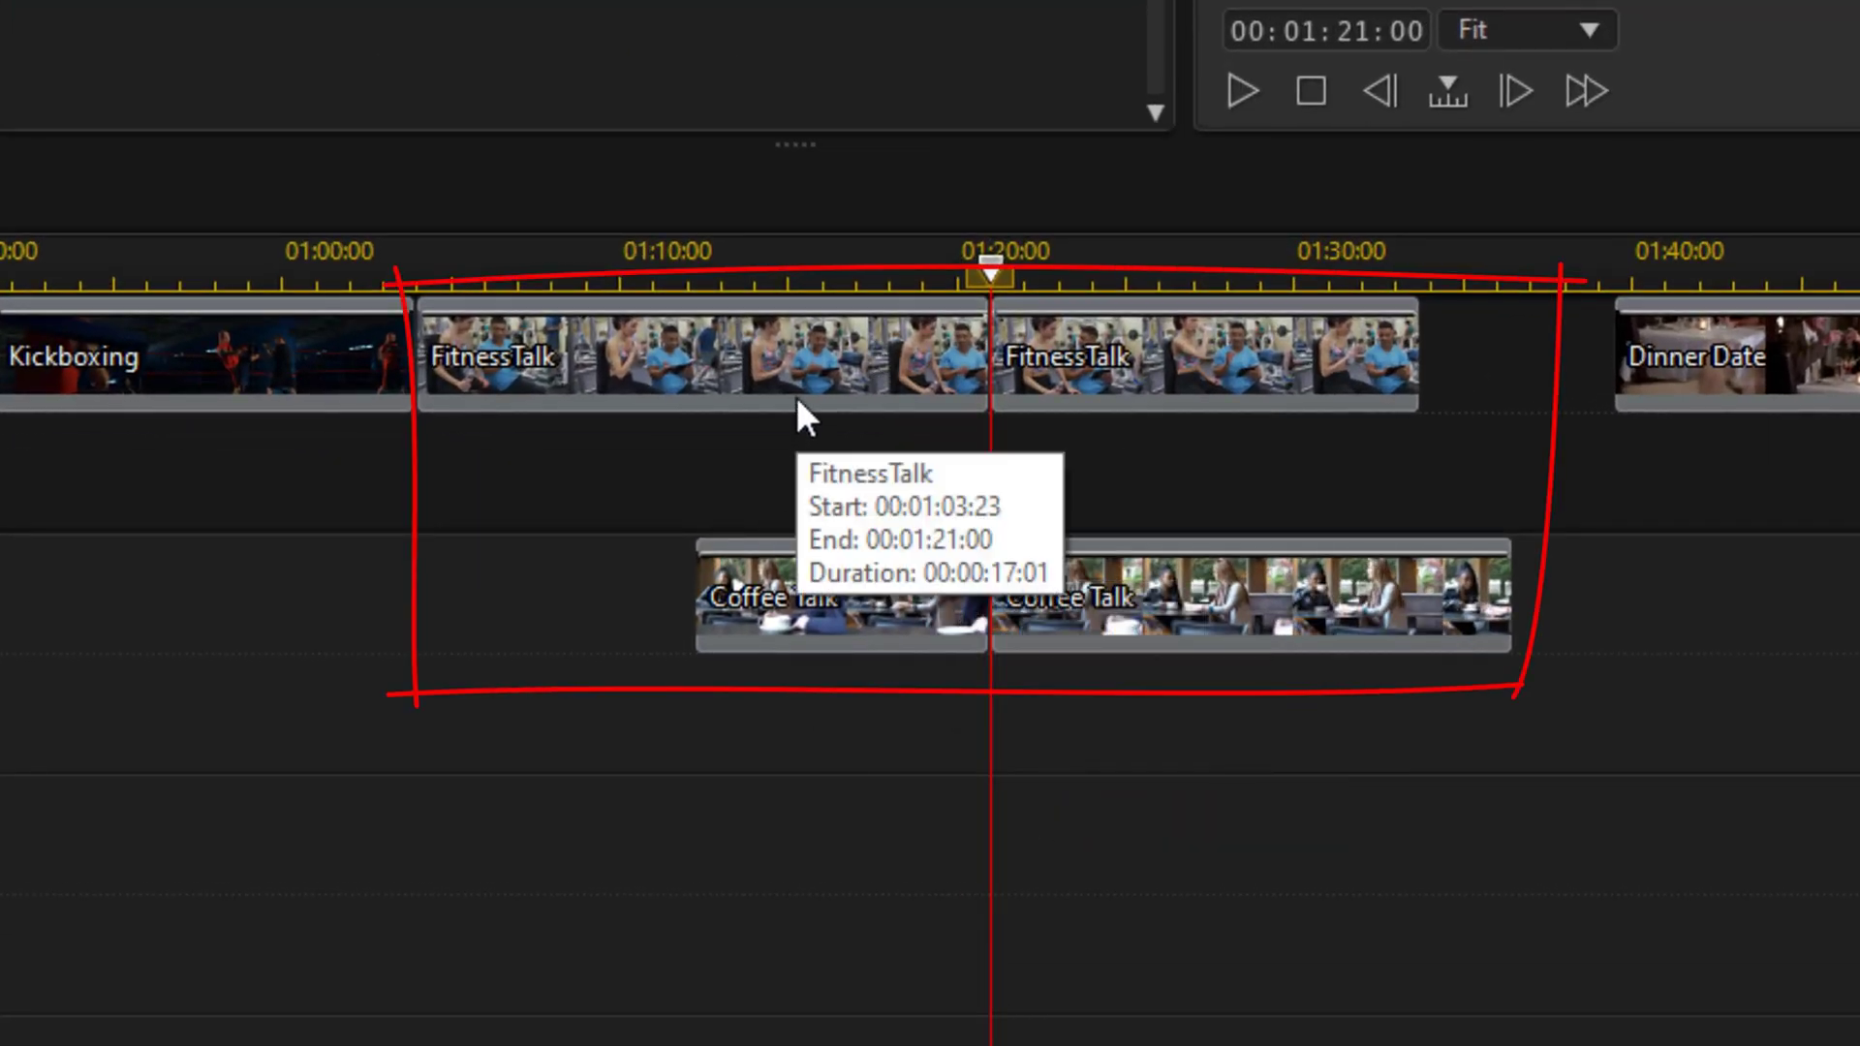
left_click(787, 368)
left_click(1145, 354)
left_click(822, 597)
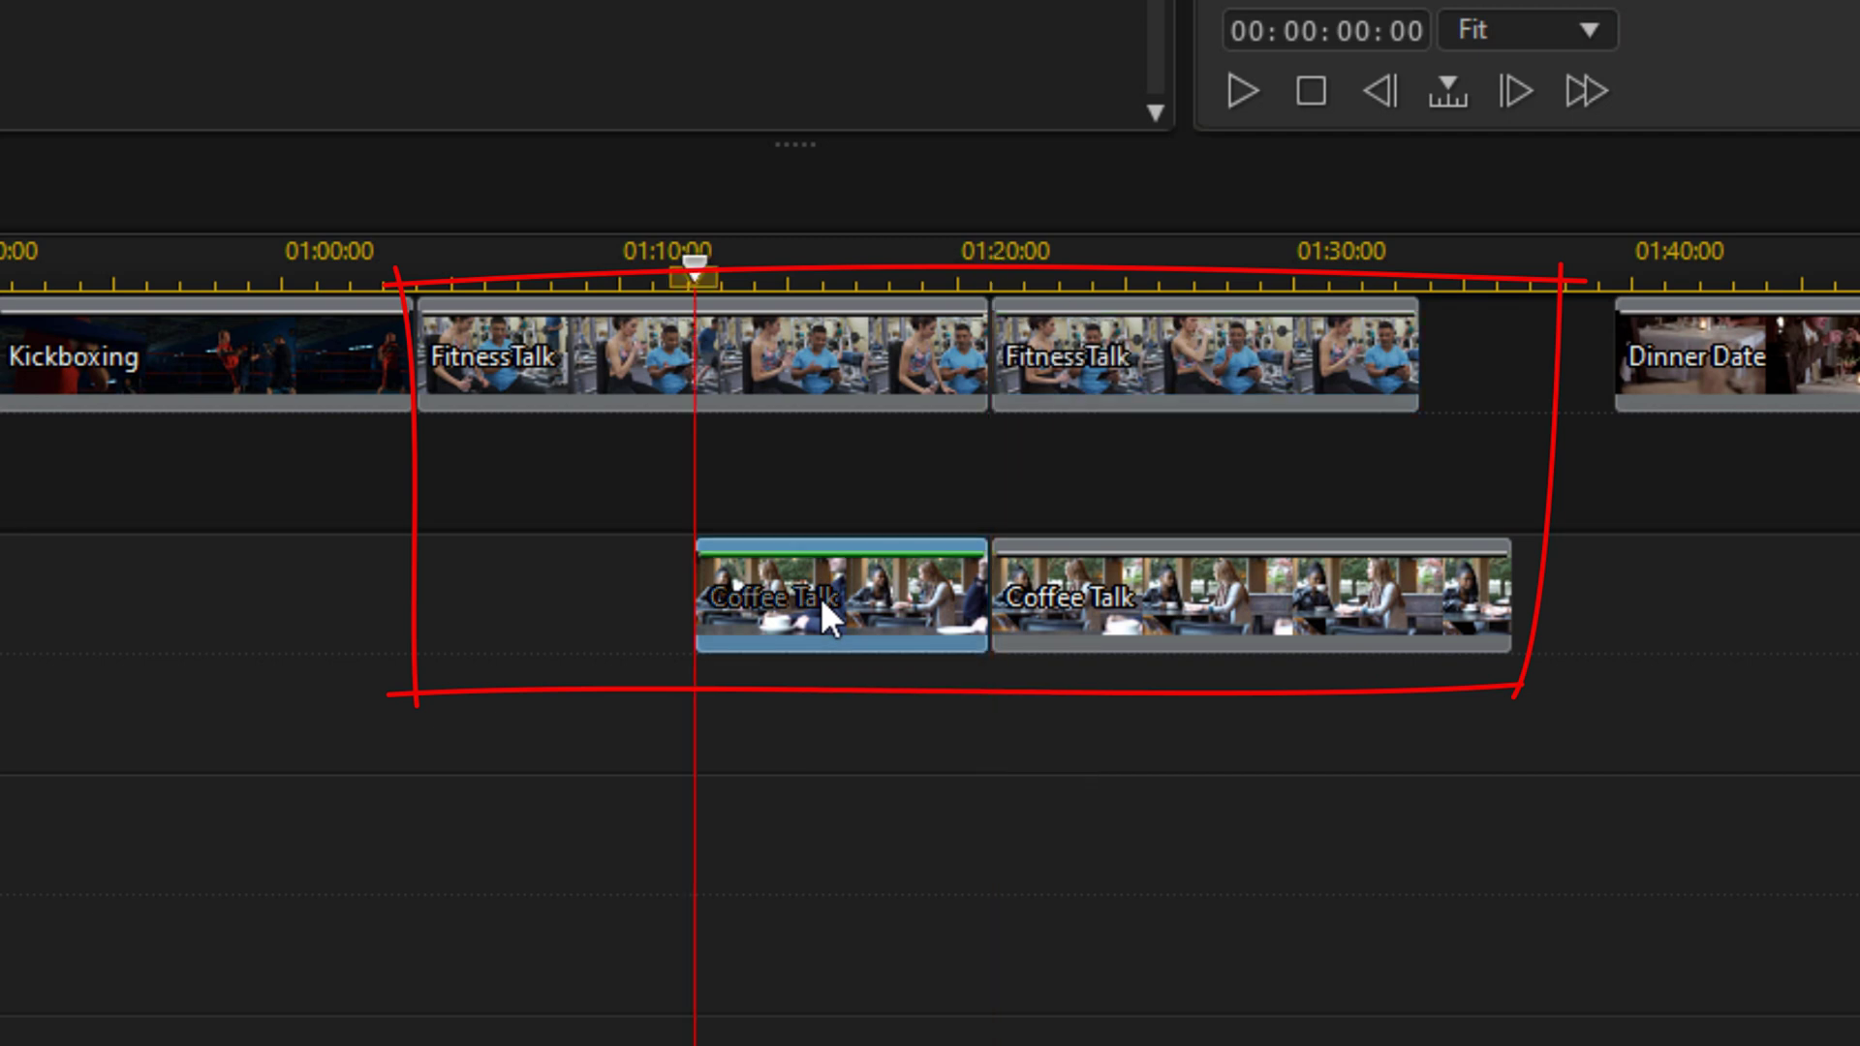
left_click(1166, 600)
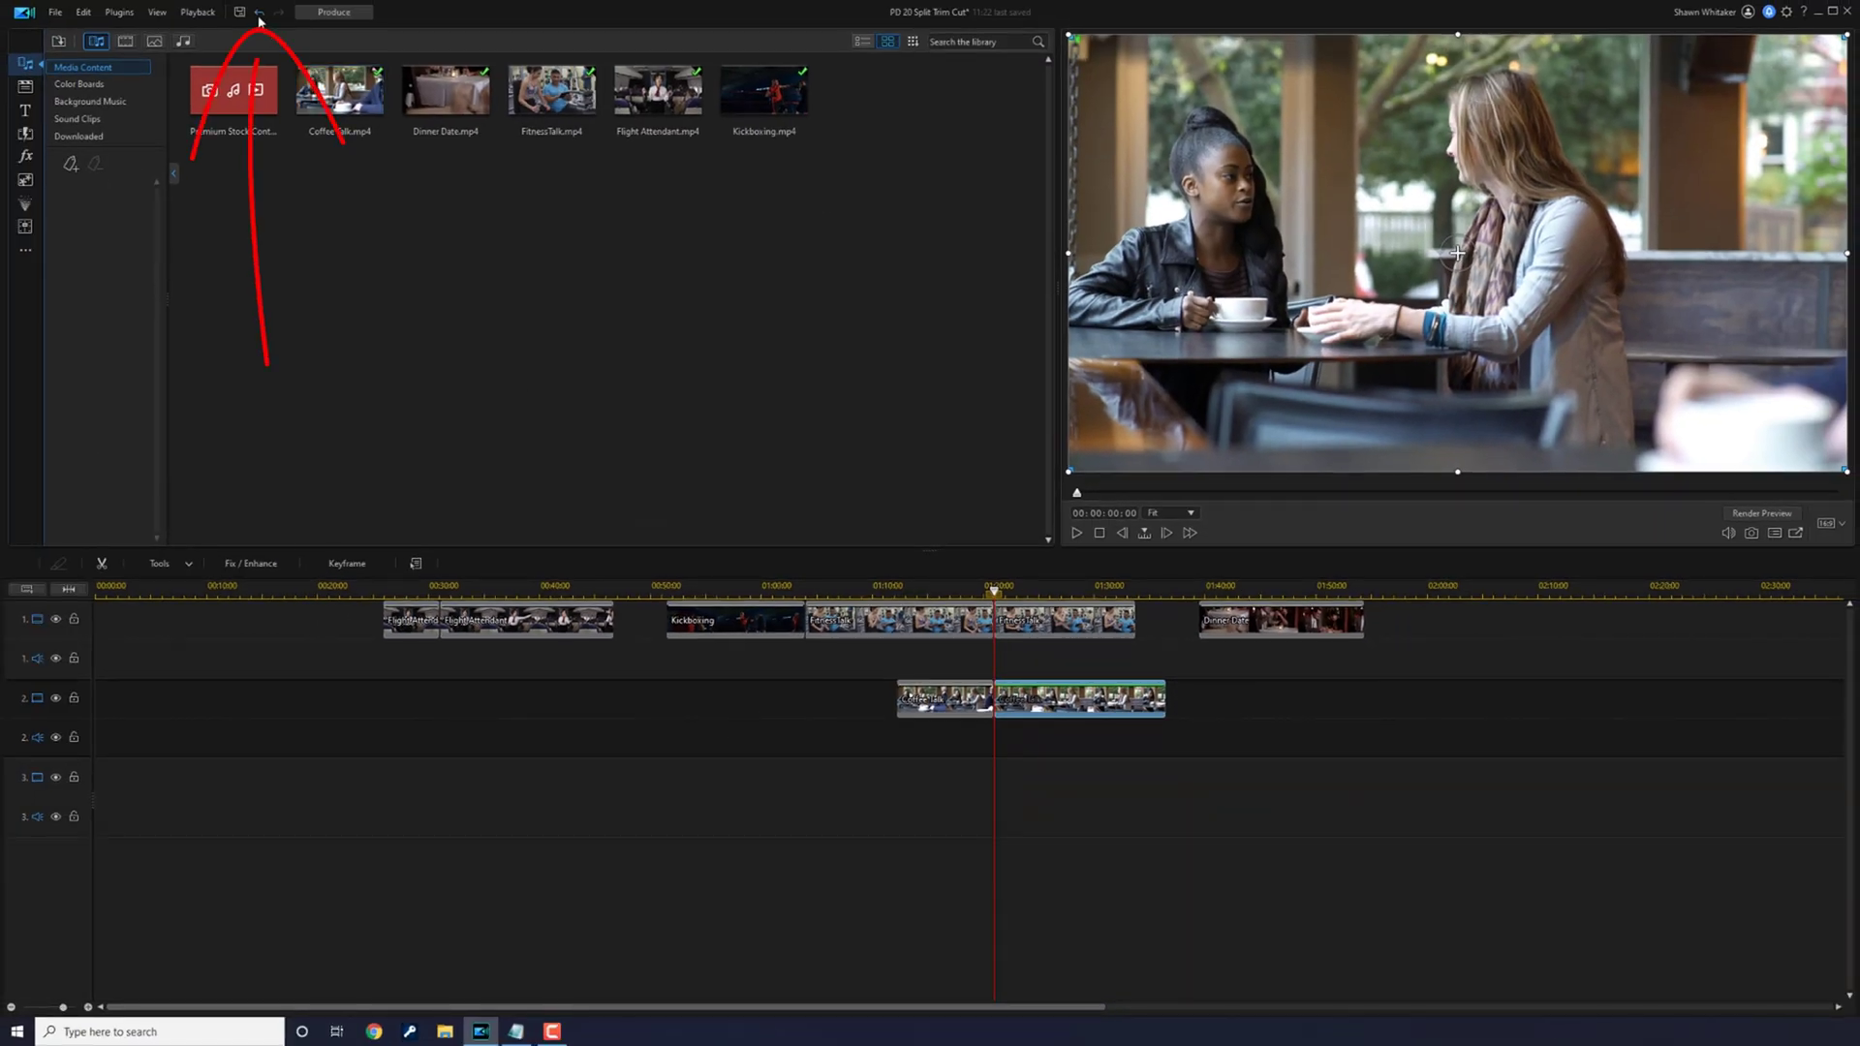
left_click(259, 13)
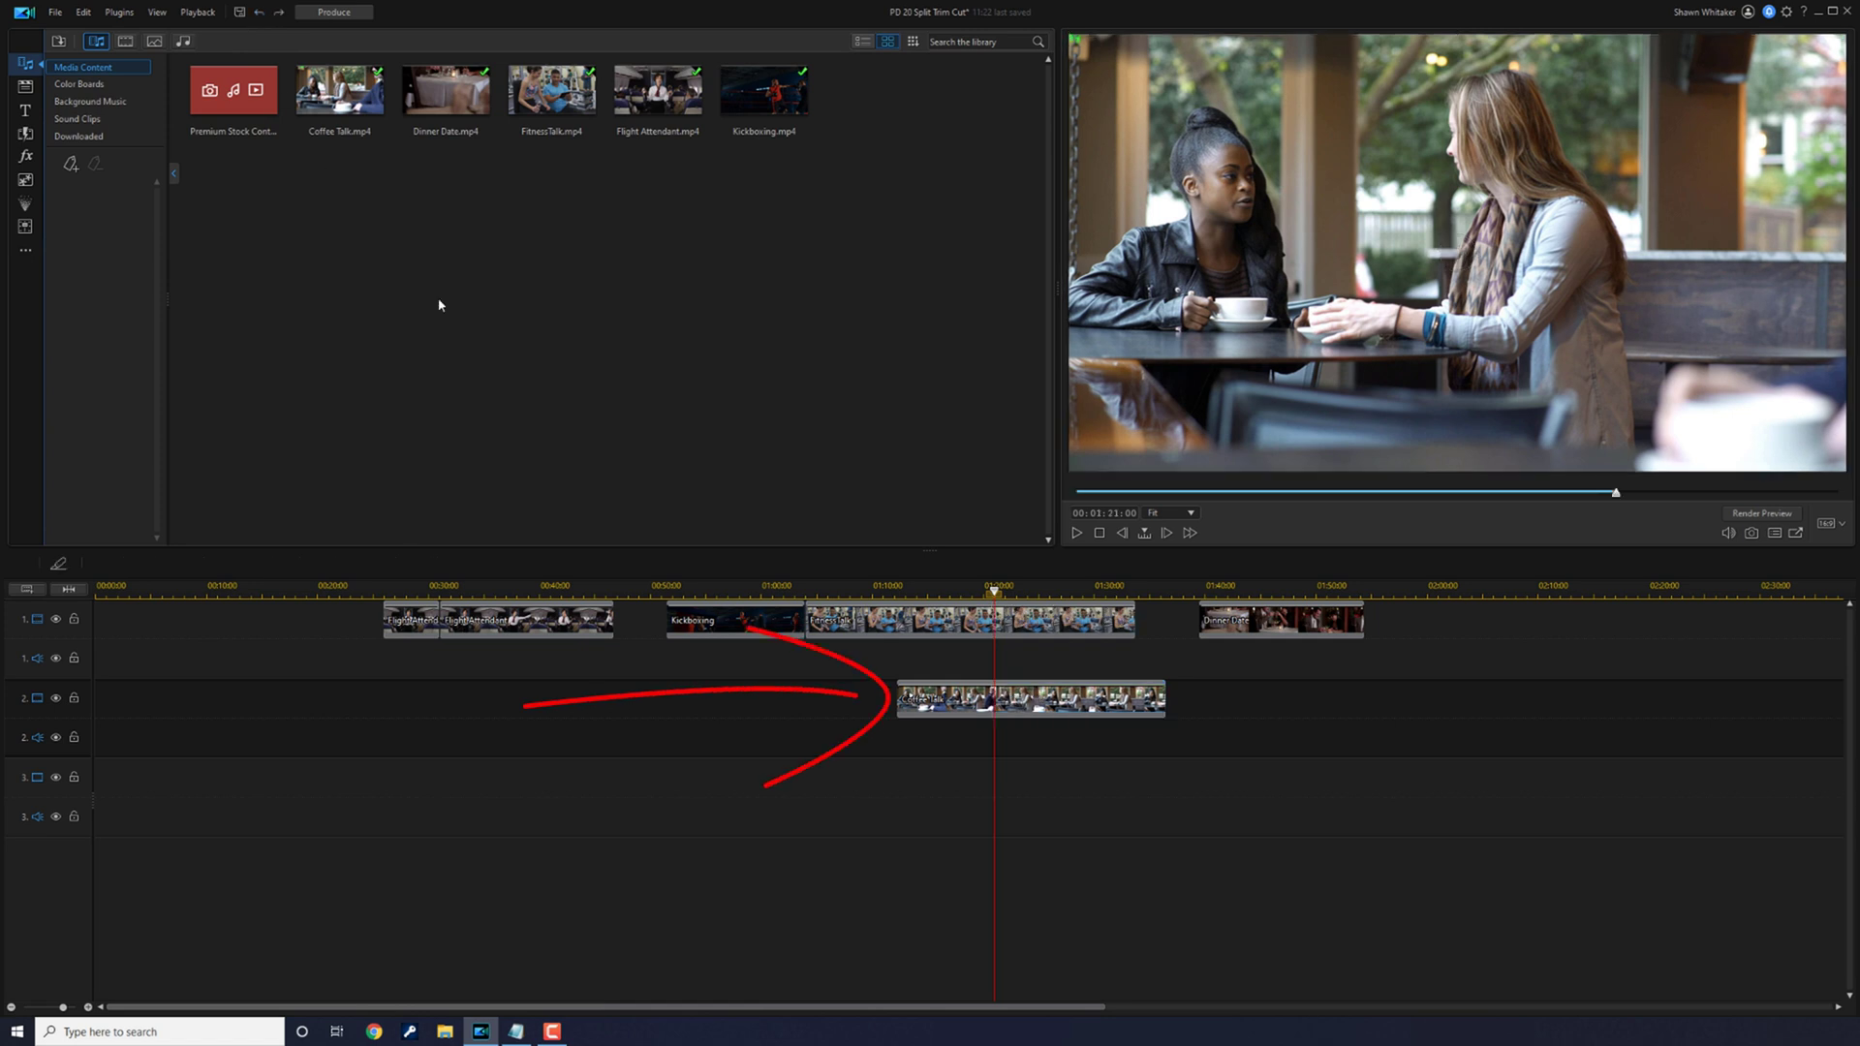
Step: Split only the Coffee Talk clip on track 2 at 01:21, keeping FitnessTalk whole
left_click(968, 699)
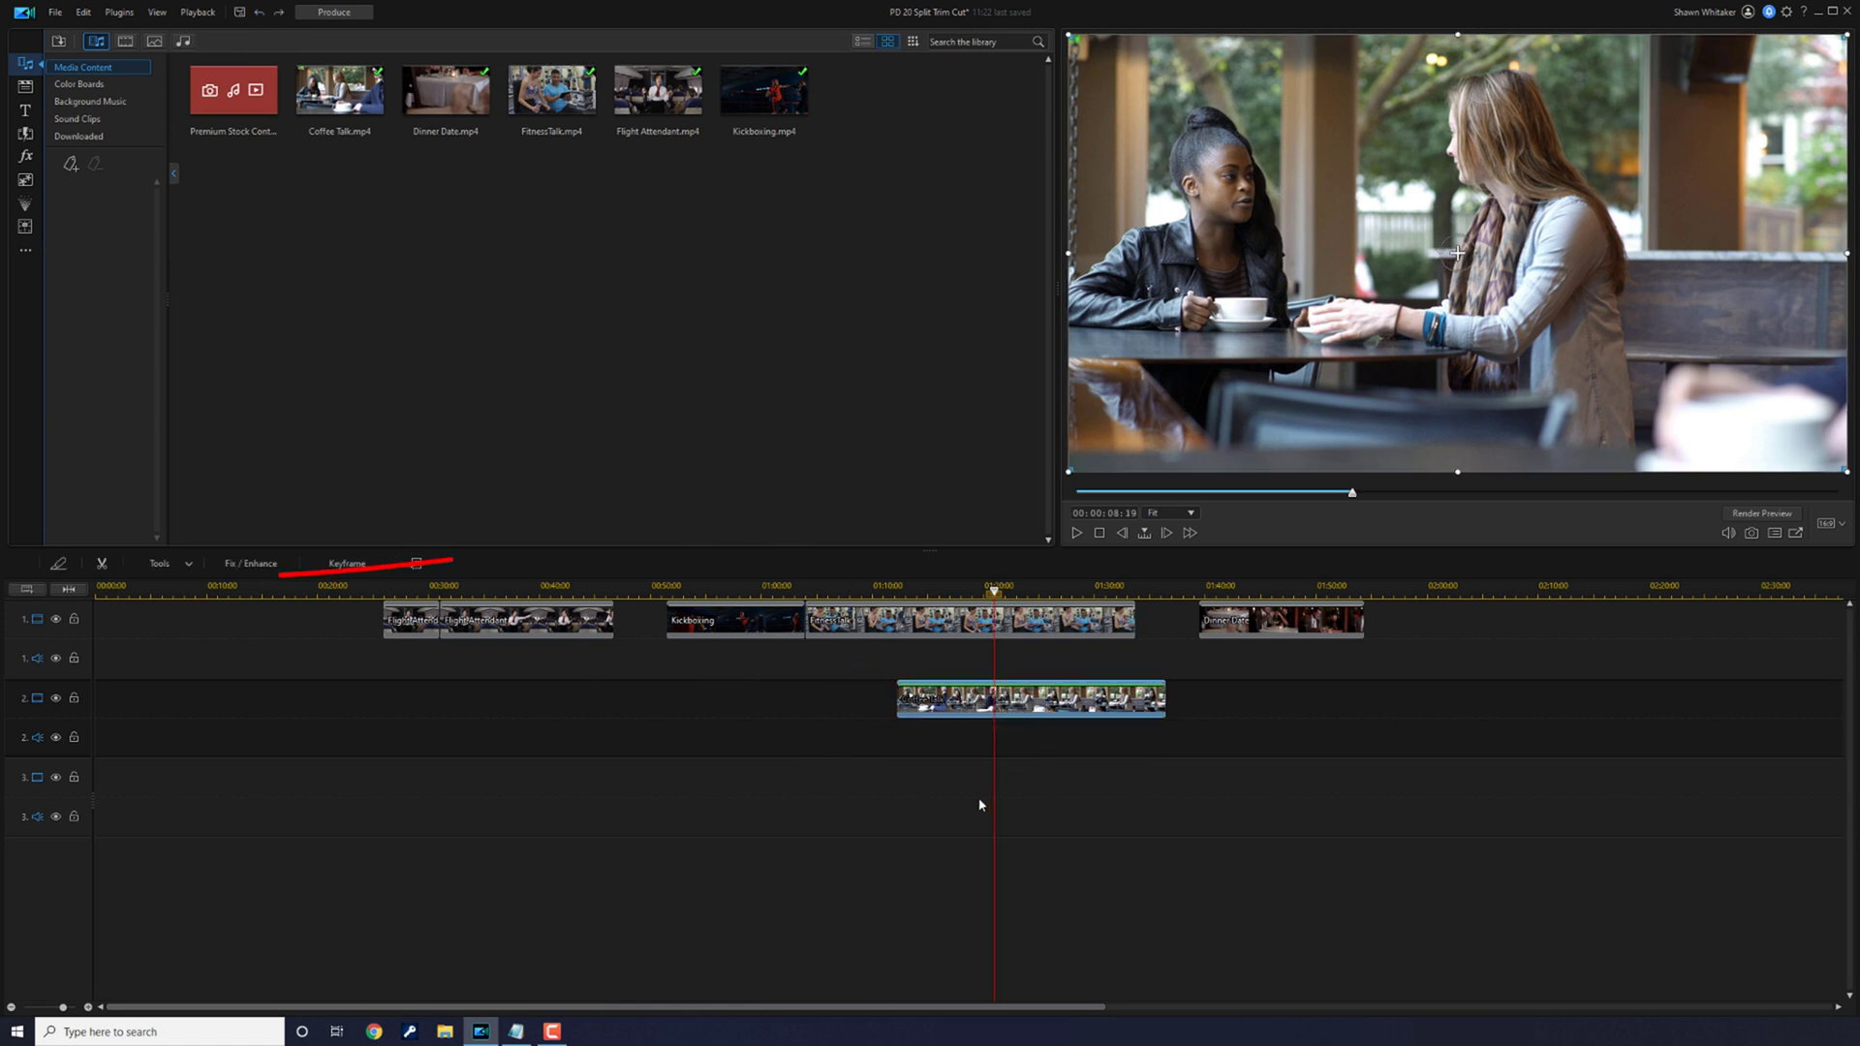
left_click(102, 563)
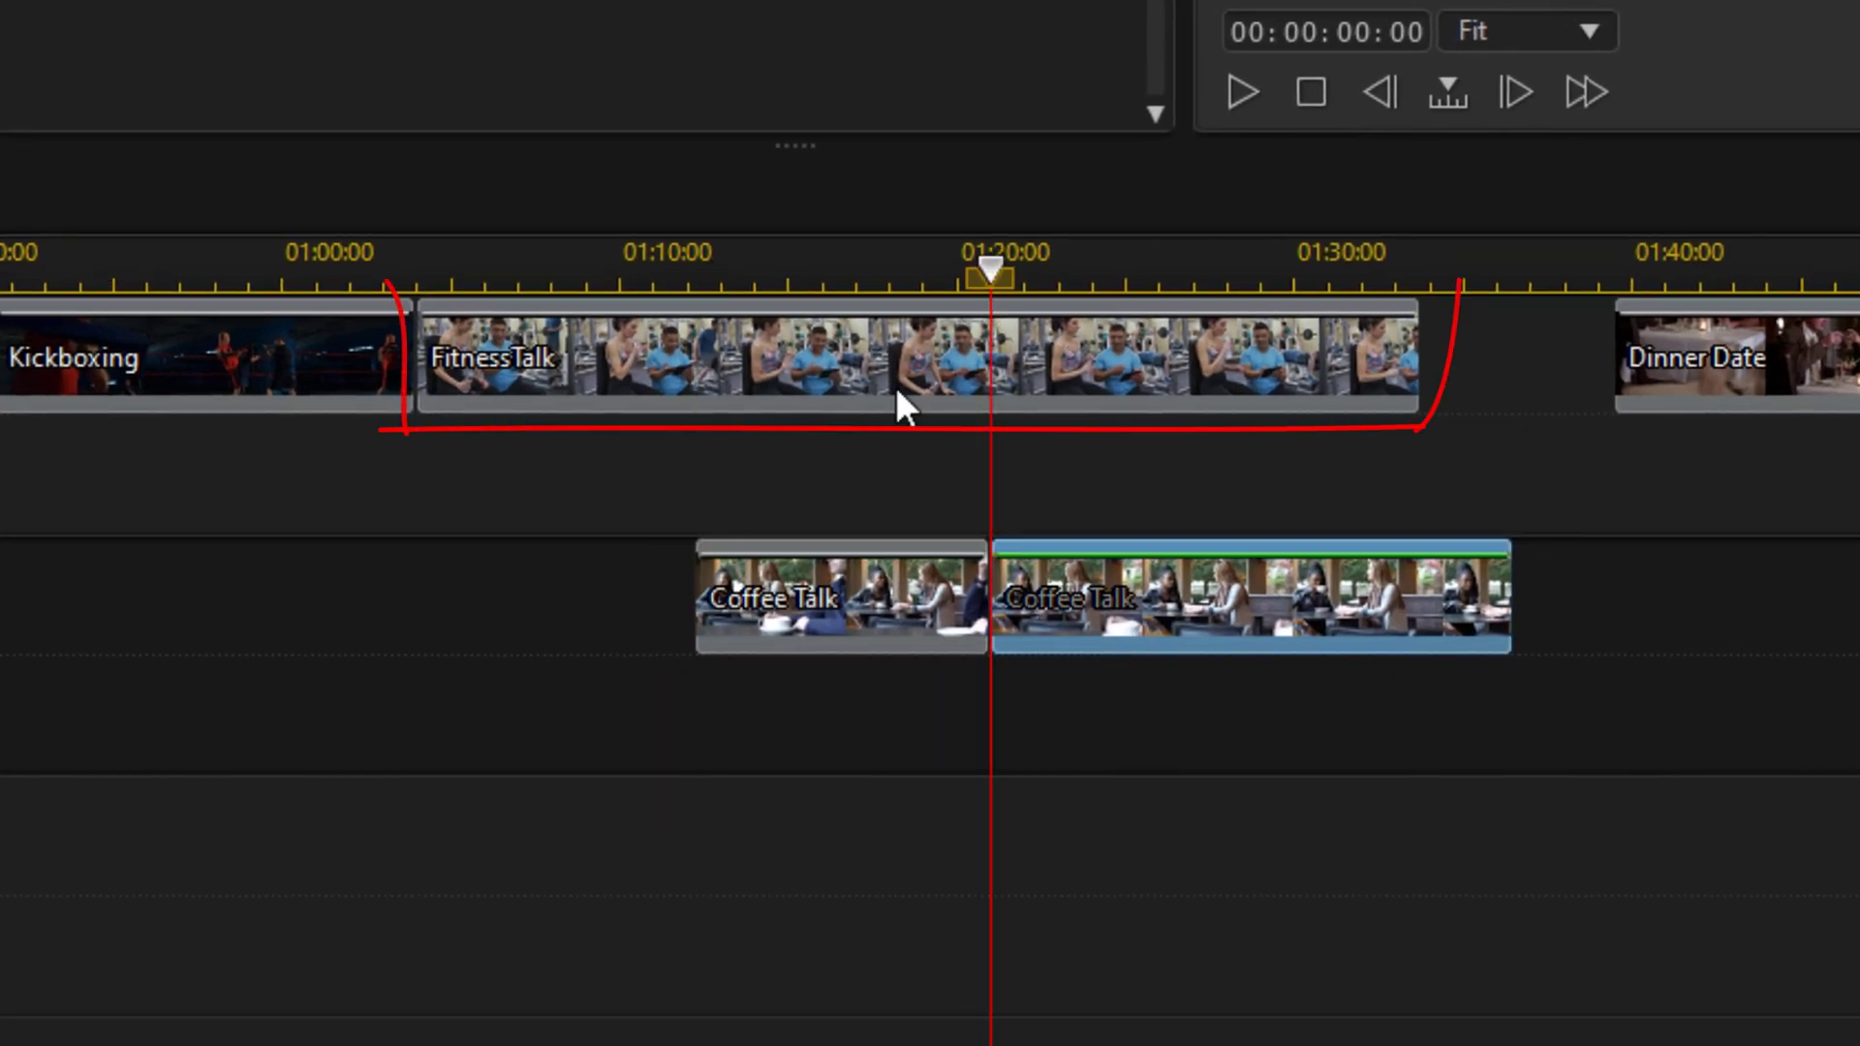
left_click(887, 363)
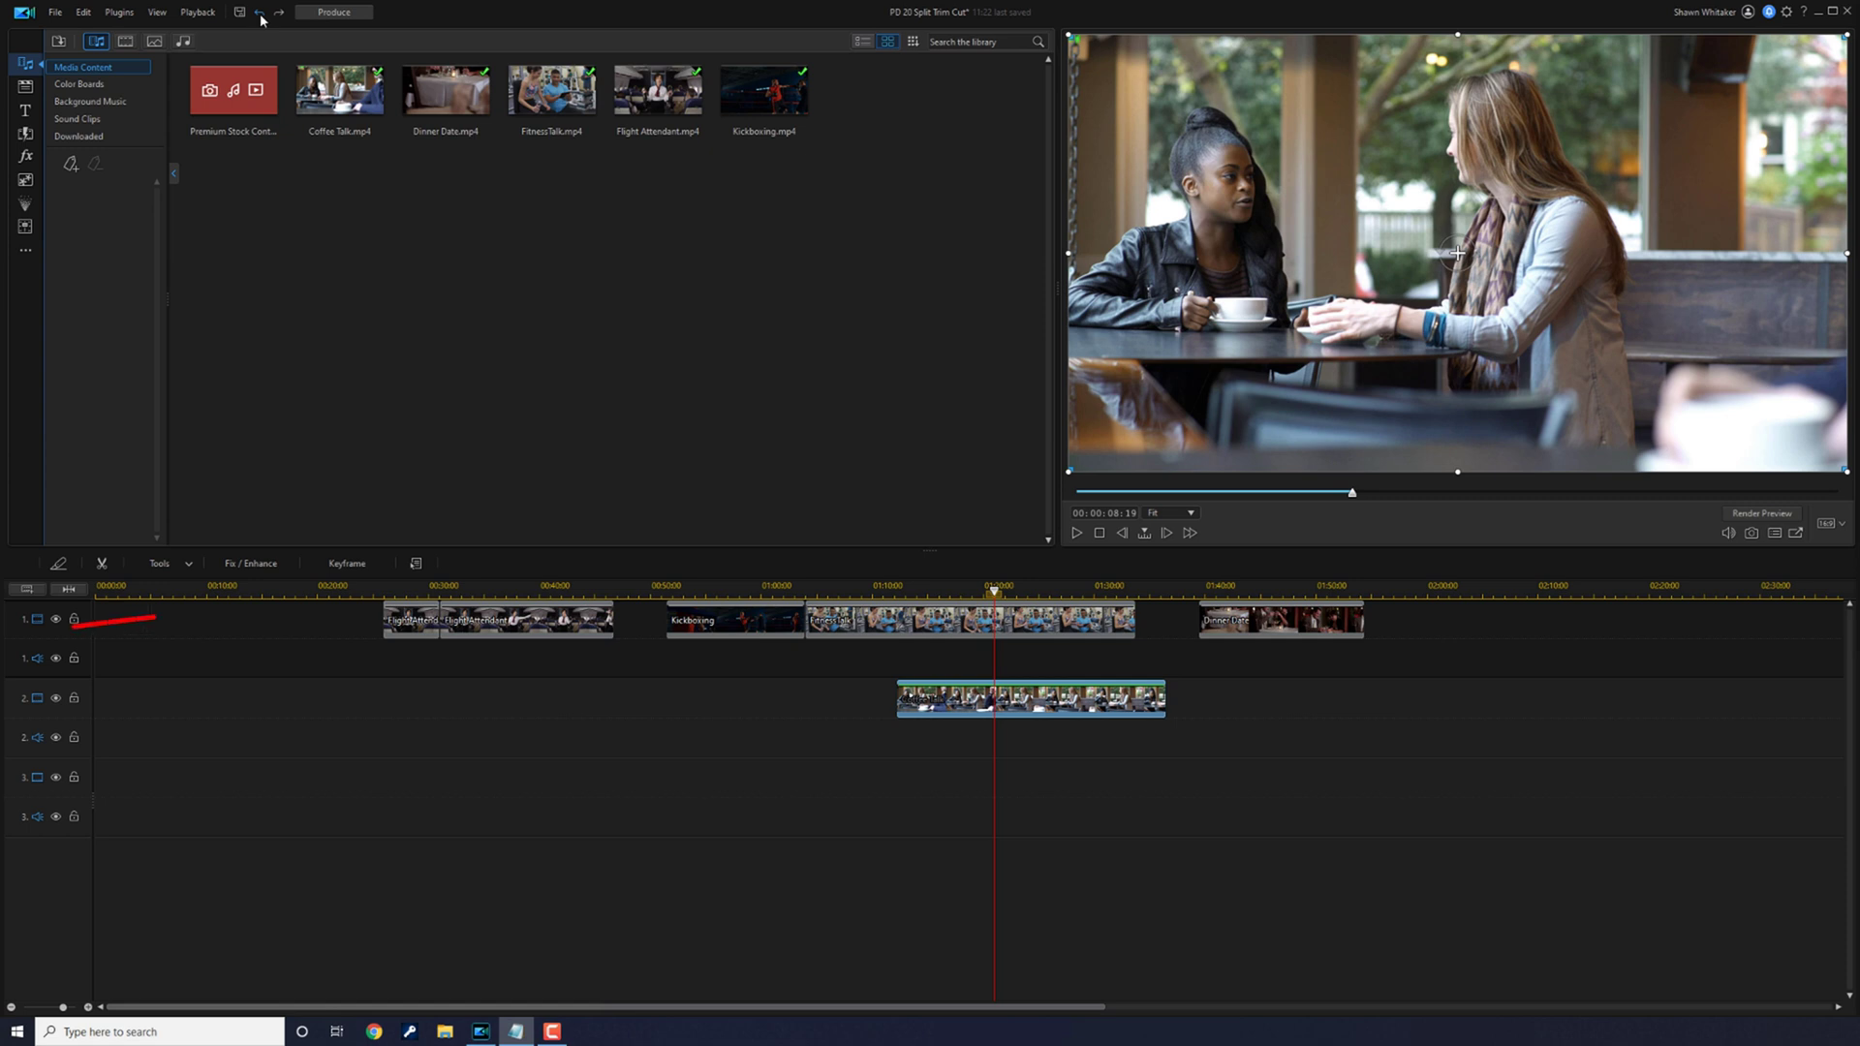
Step: Trim the second Flight Attendant piece's start later to about 00:36 using Trim Only
left_click(528, 630)
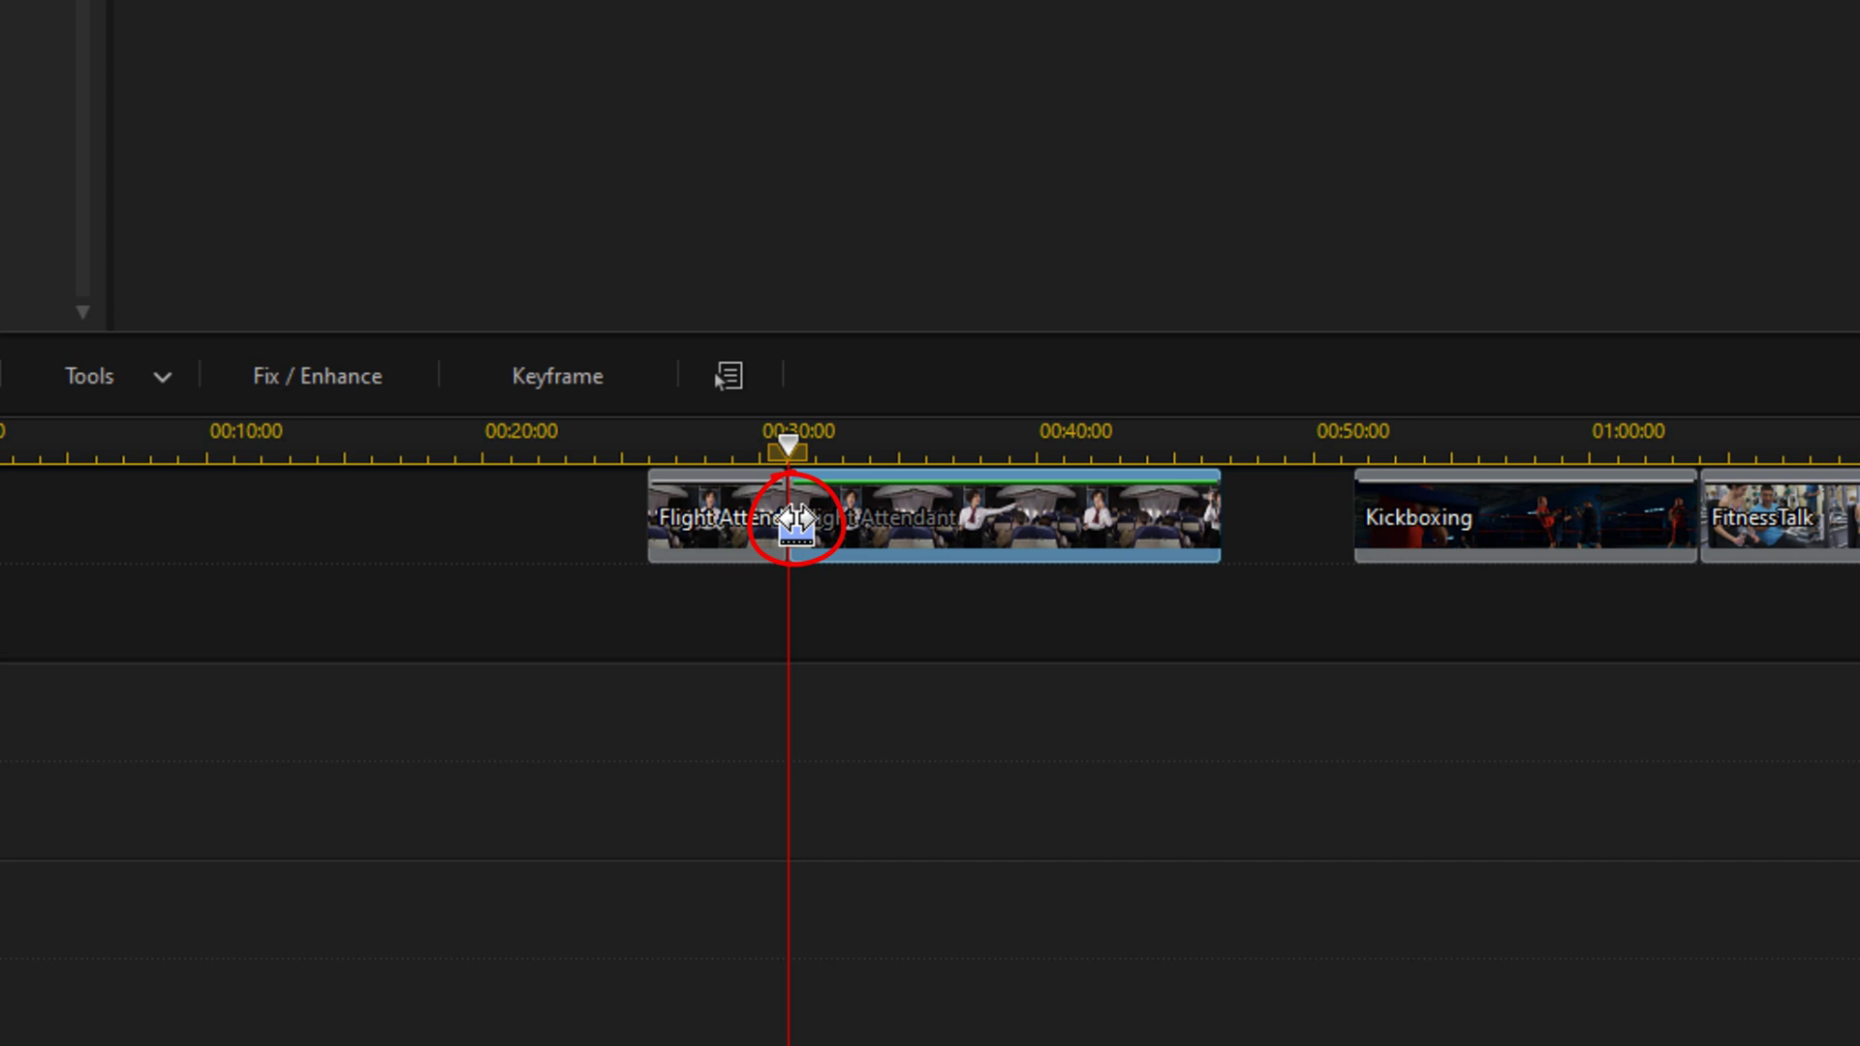
left_click_drag(789, 523, 955, 531)
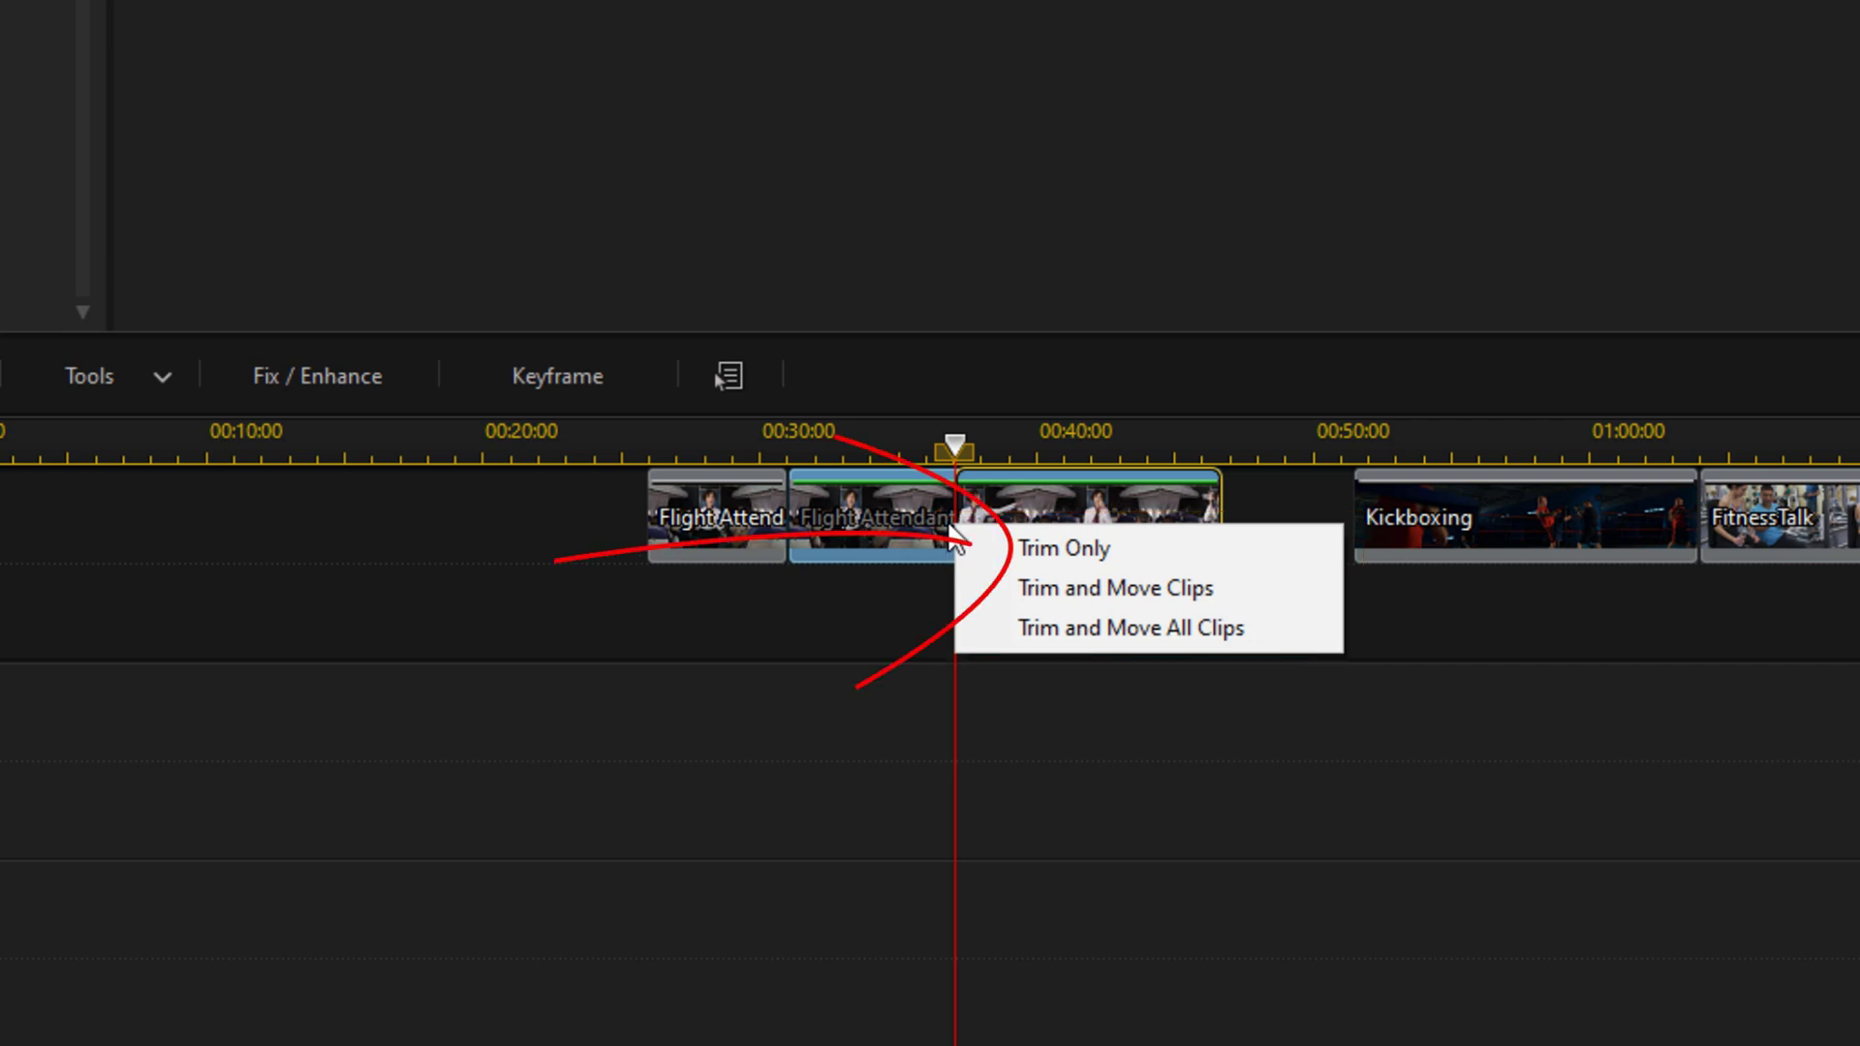
left_click(1049, 545)
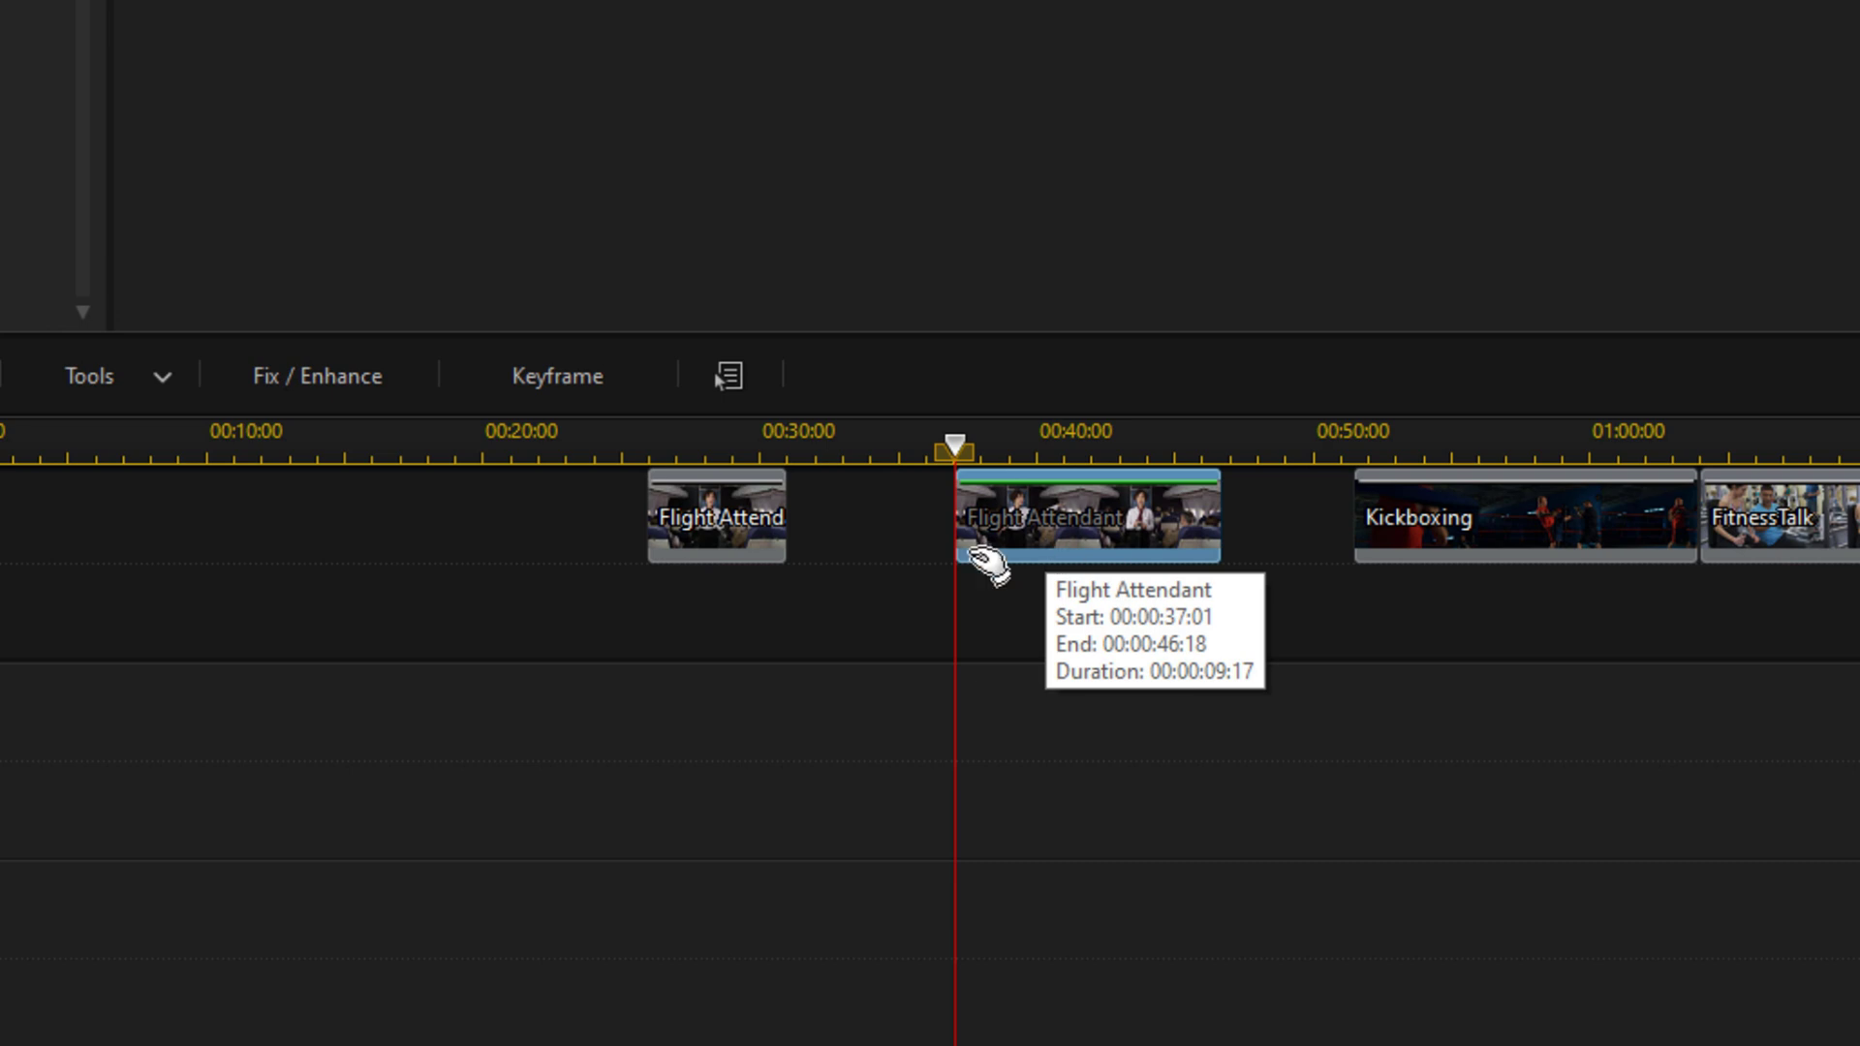
Step: Extend the first Flight Attendant piece's end to meet the next piece at 00:00:37:01
left_click(752, 525)
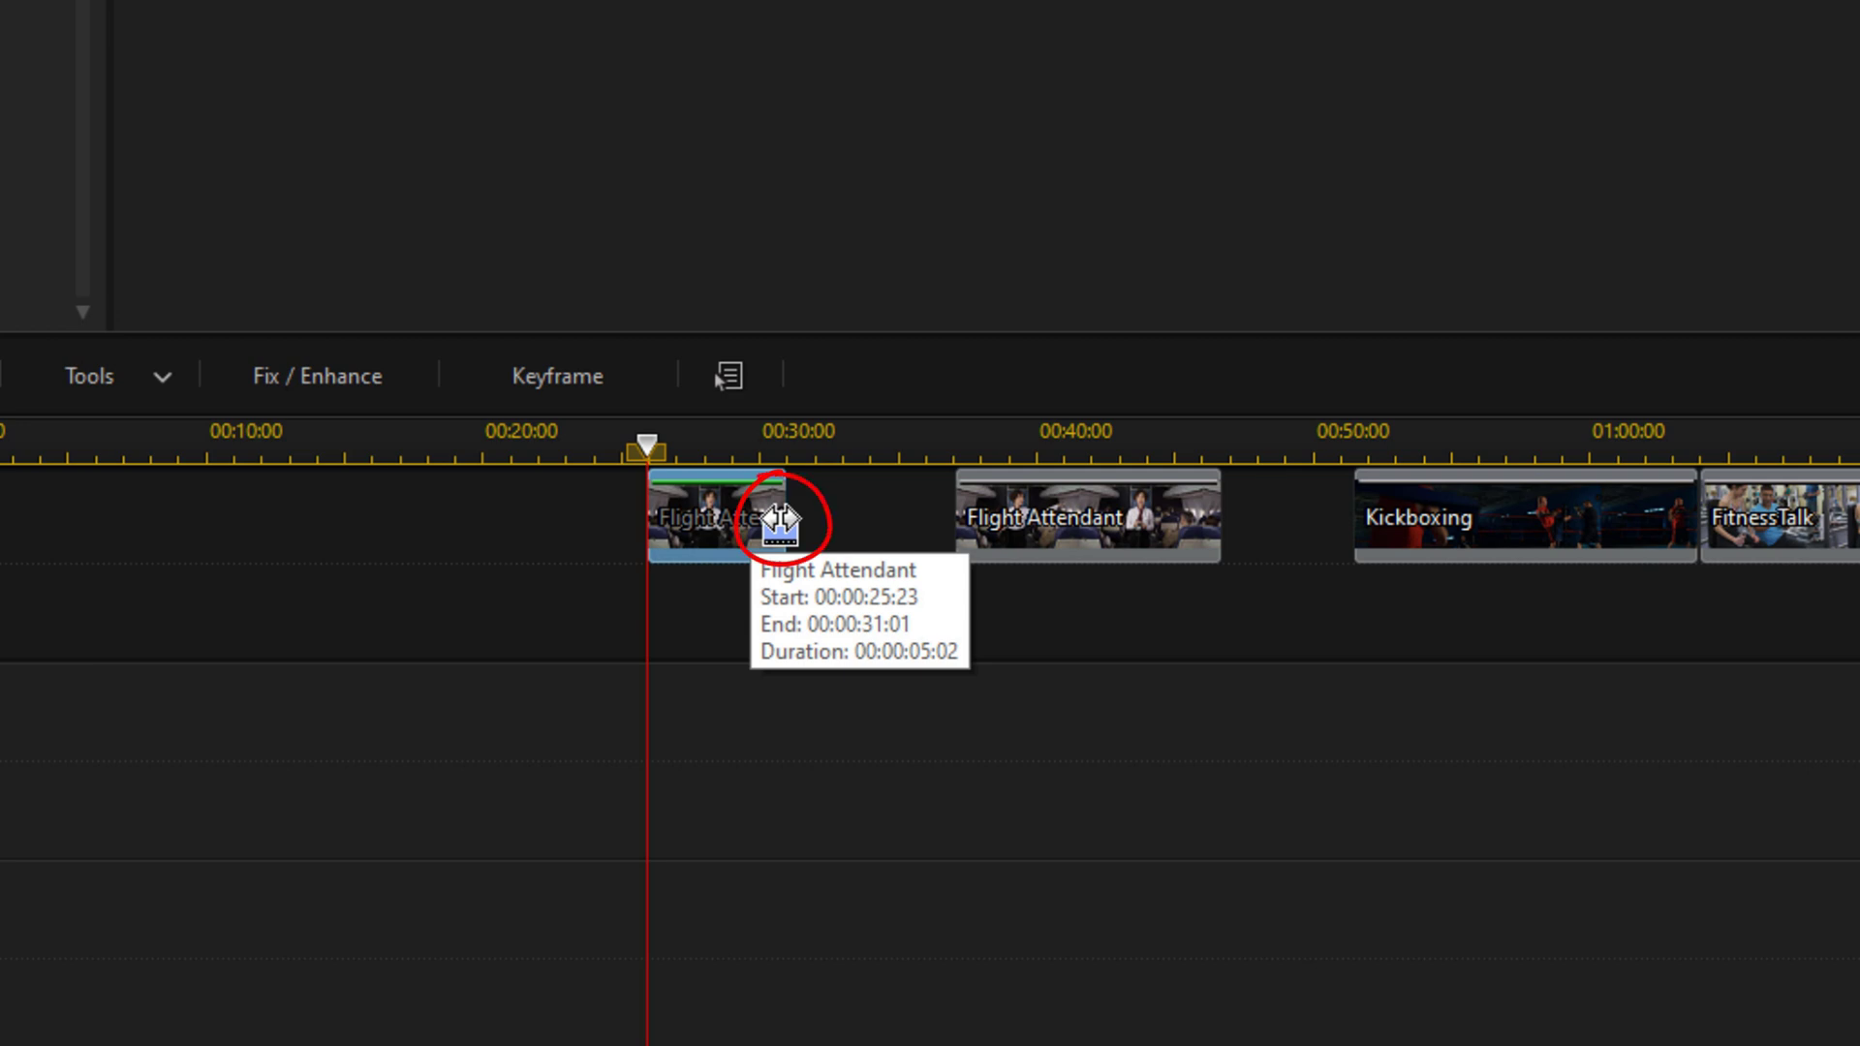
left_click_drag(780, 520, 949, 544)
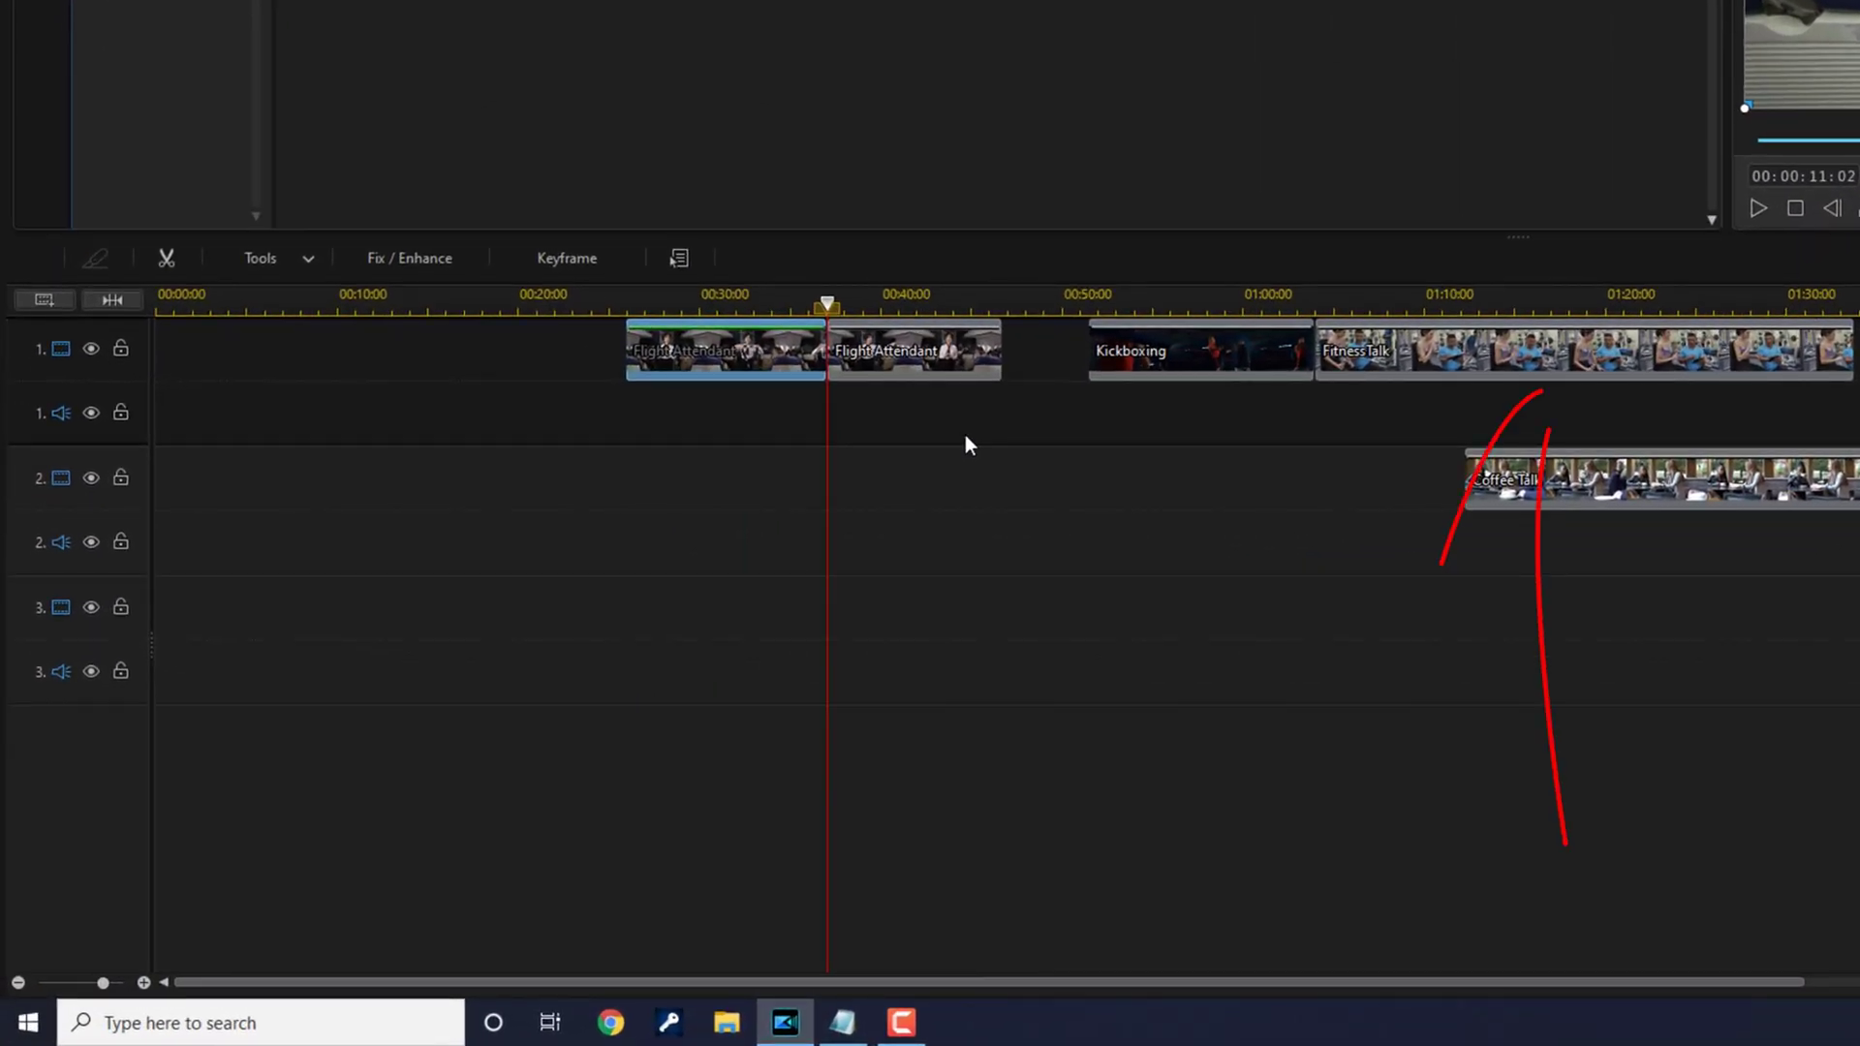
left_click(1544, 357)
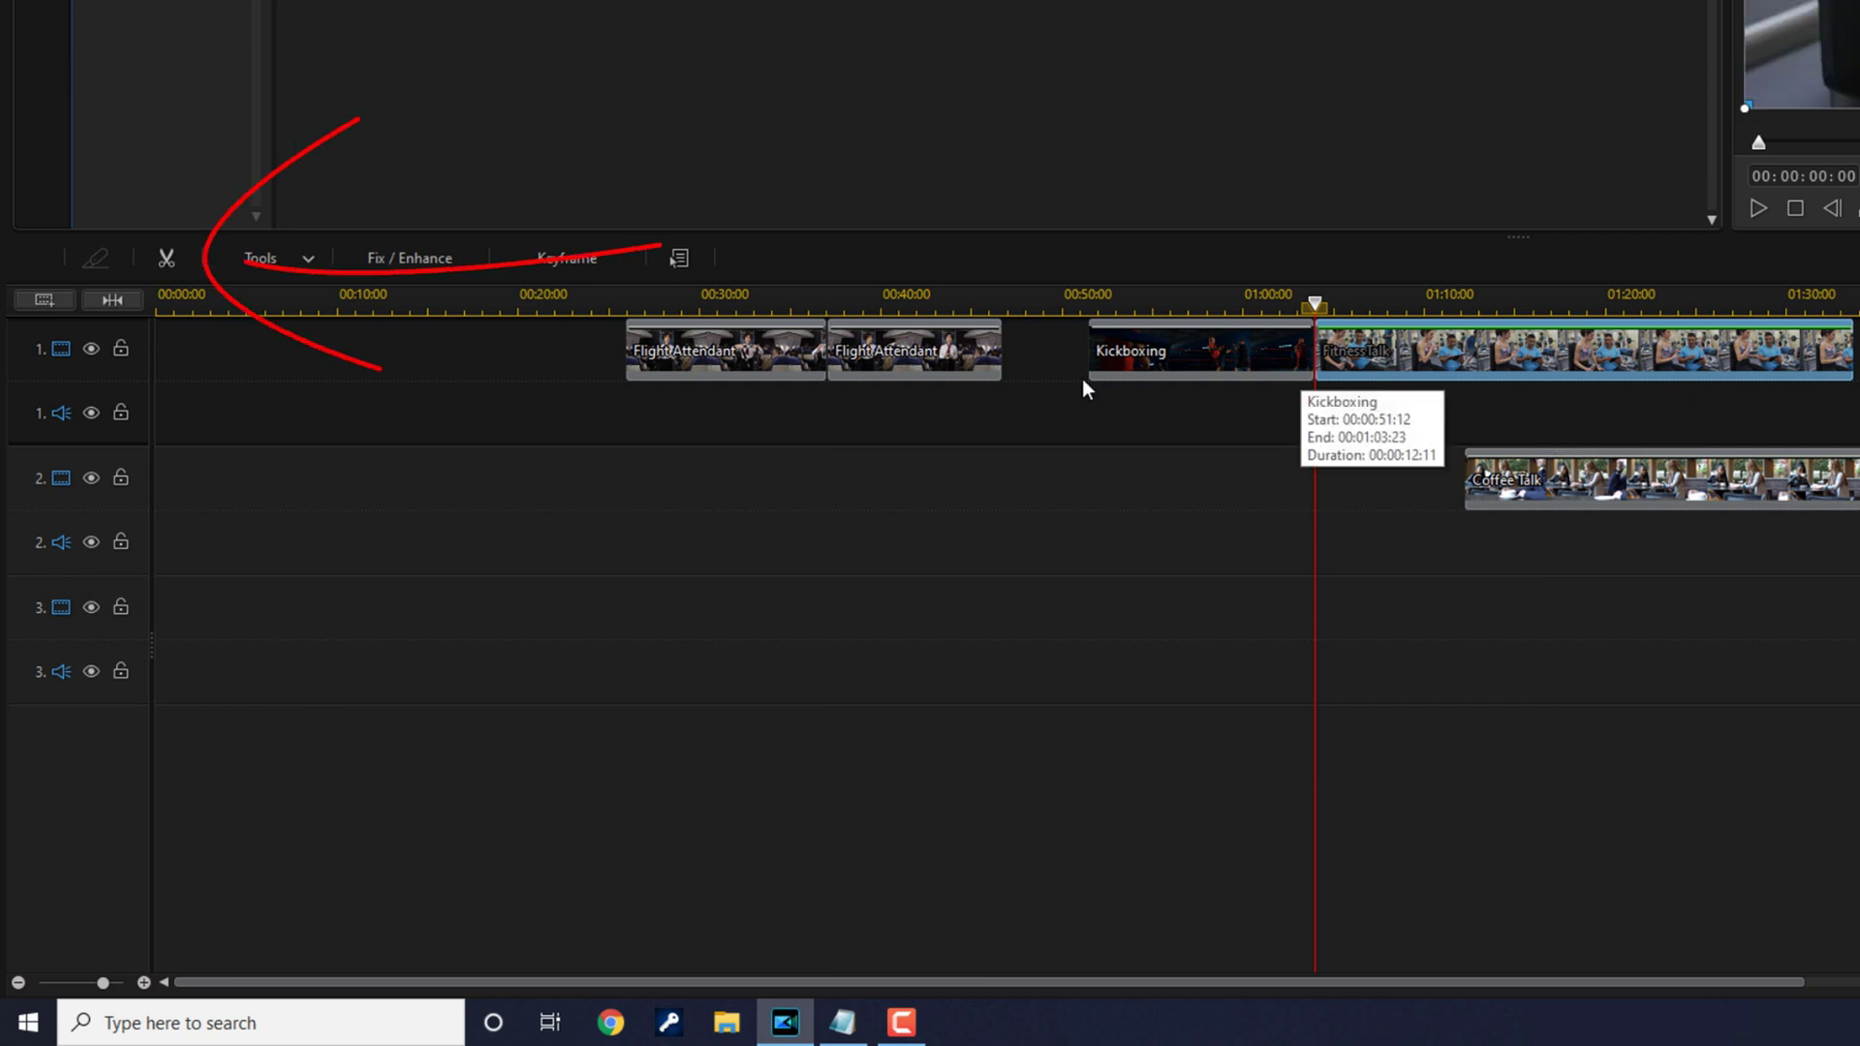
Step: Open Single Trim for FitnessTalk and roughly place the in and out points by scrubbing
left_click(166, 258)
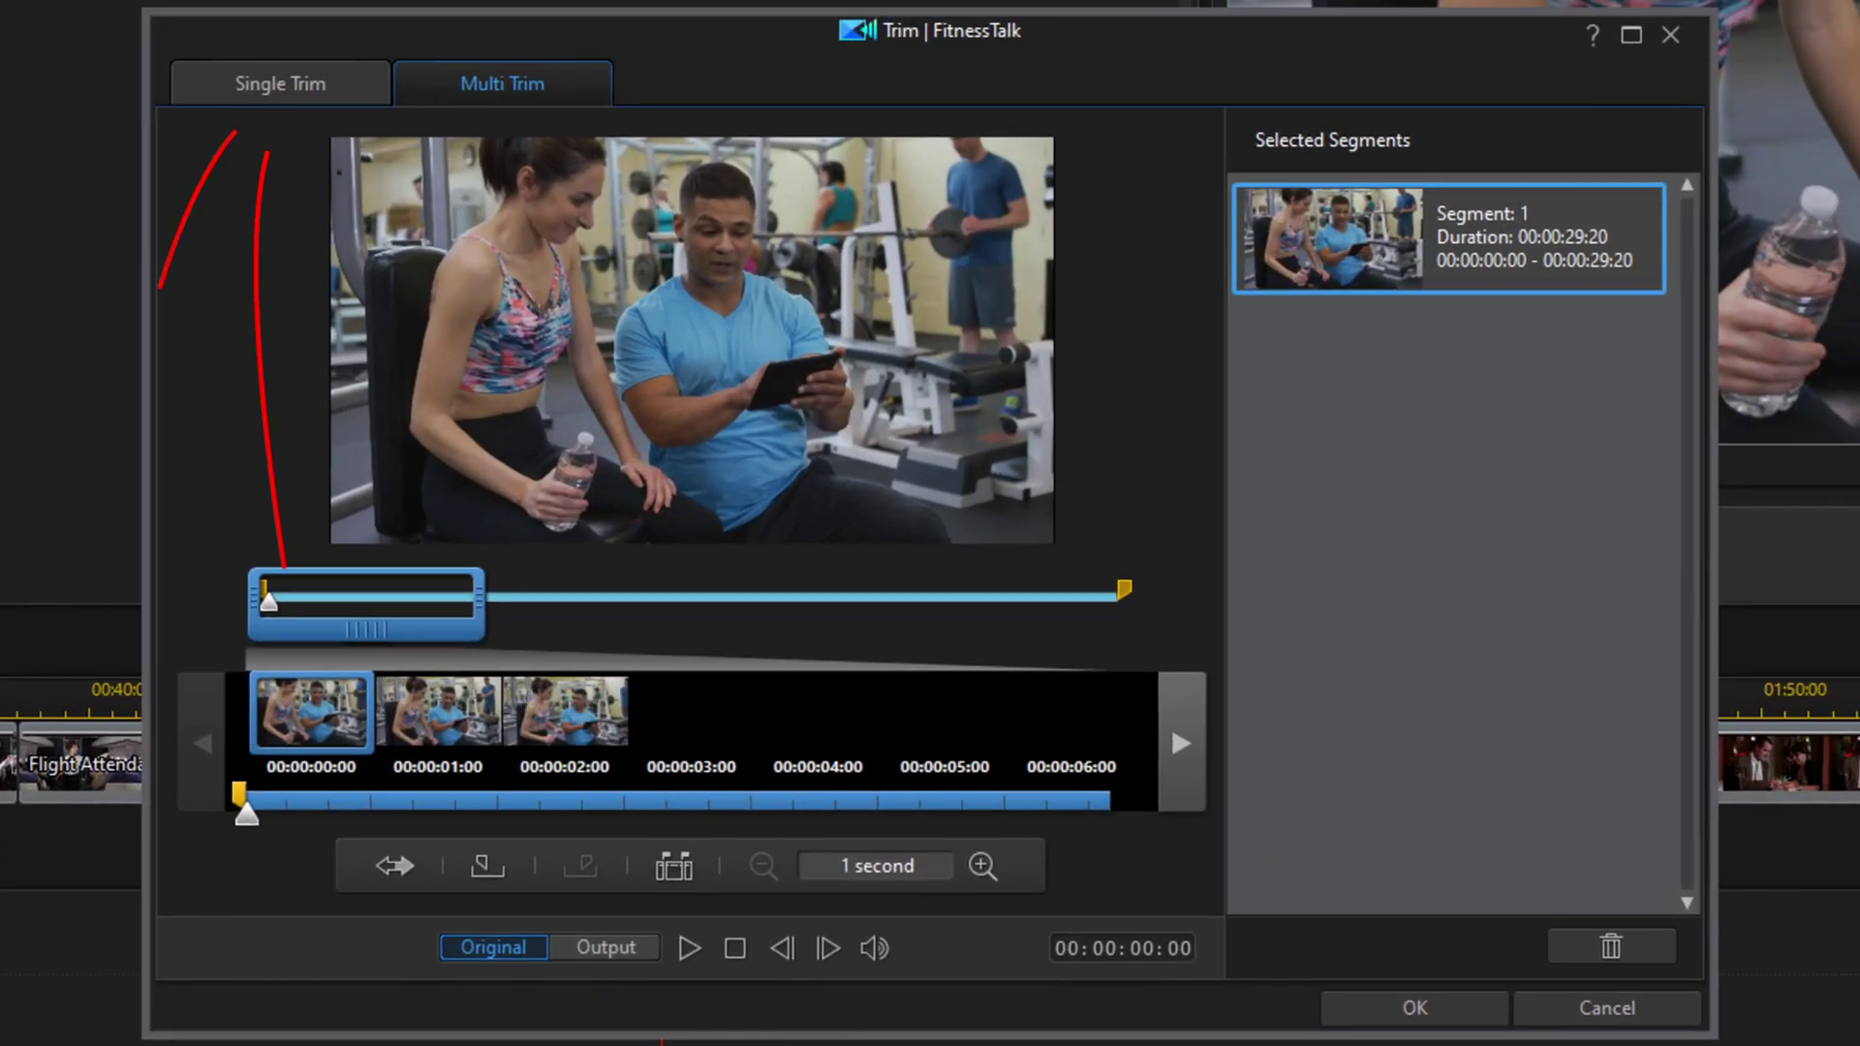
left_click(240, 89)
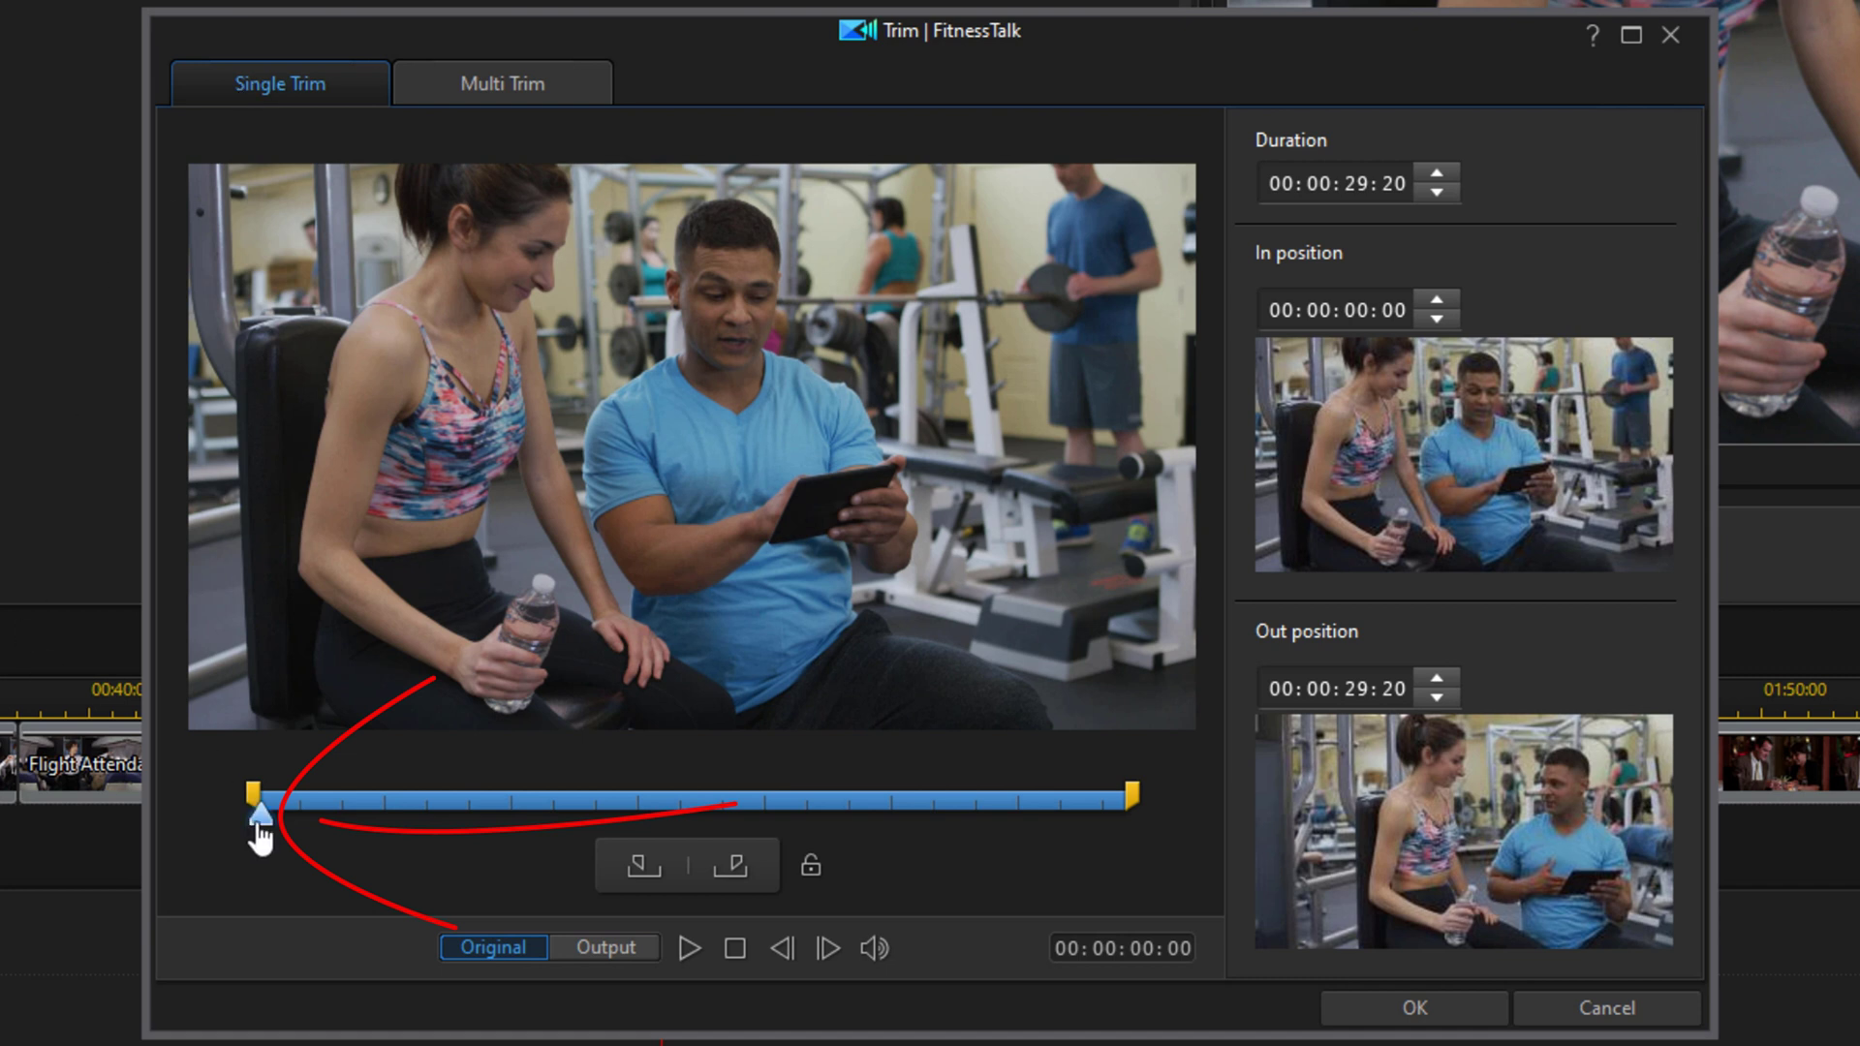
left_click_drag(254, 825, 493, 851)
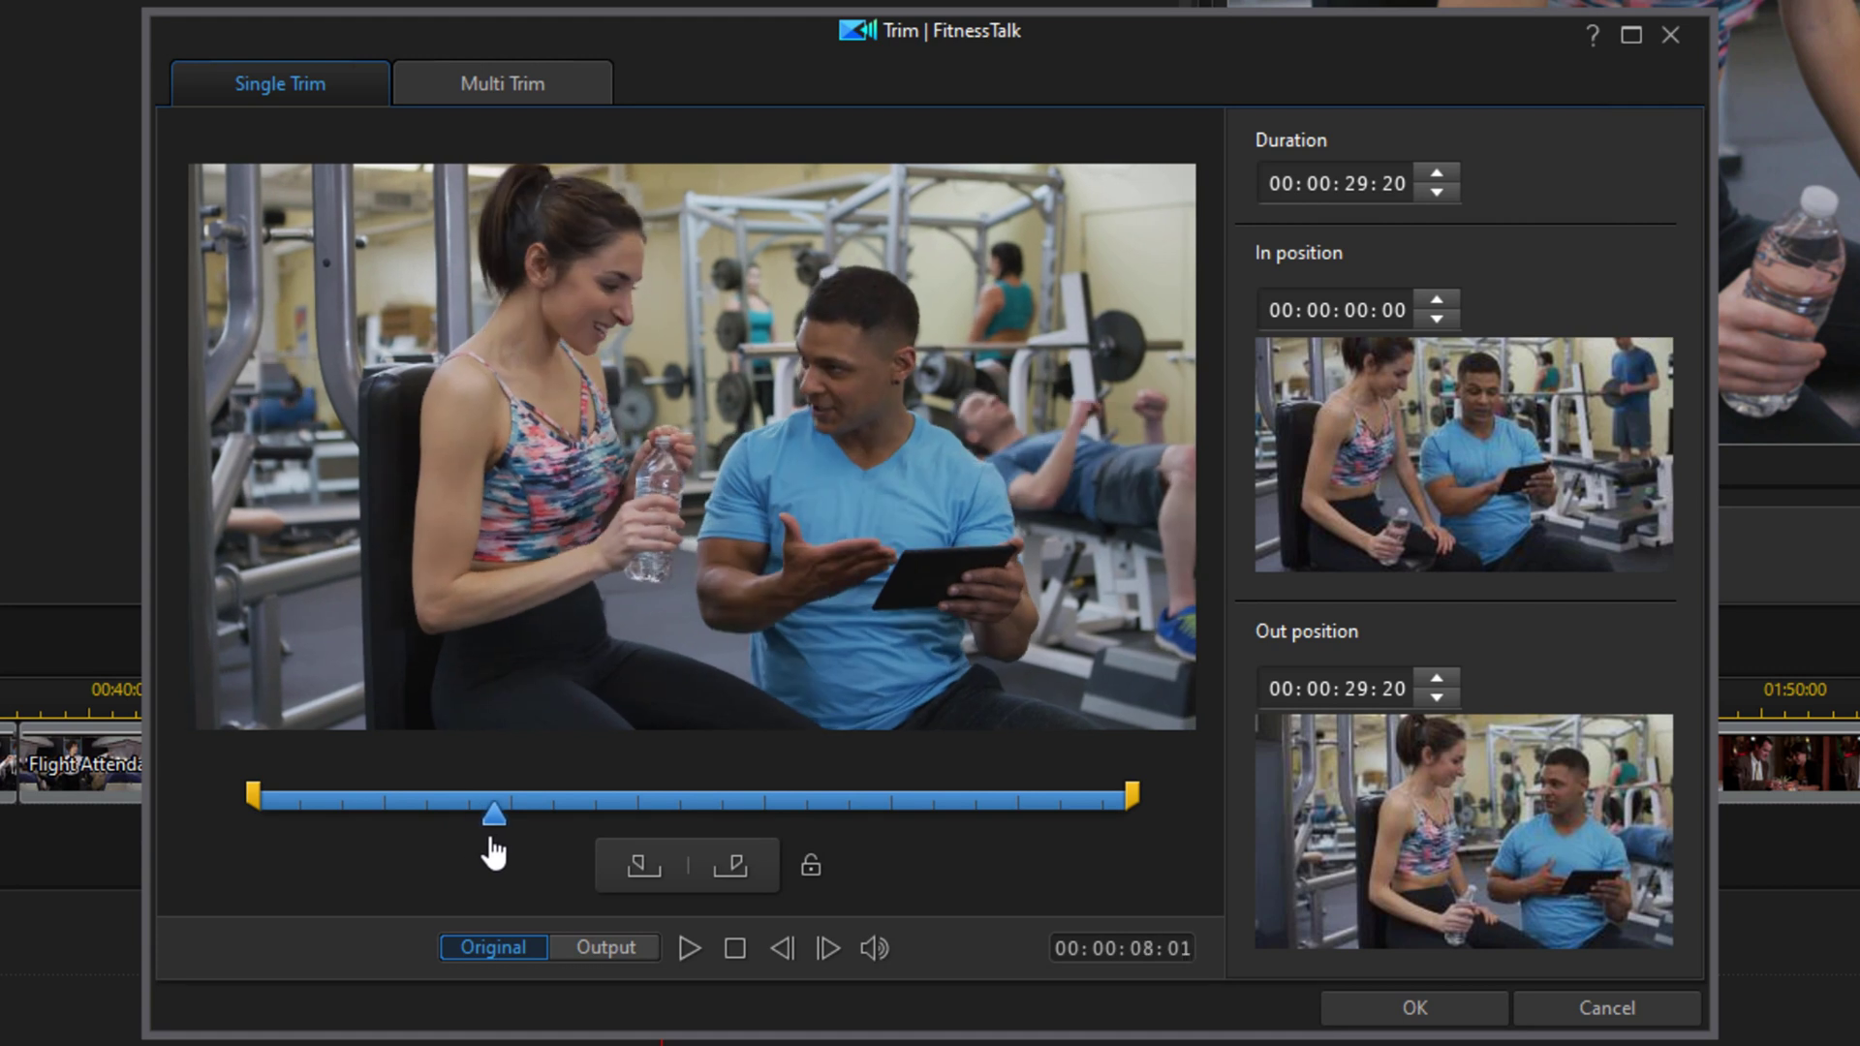
left_click(641, 864)
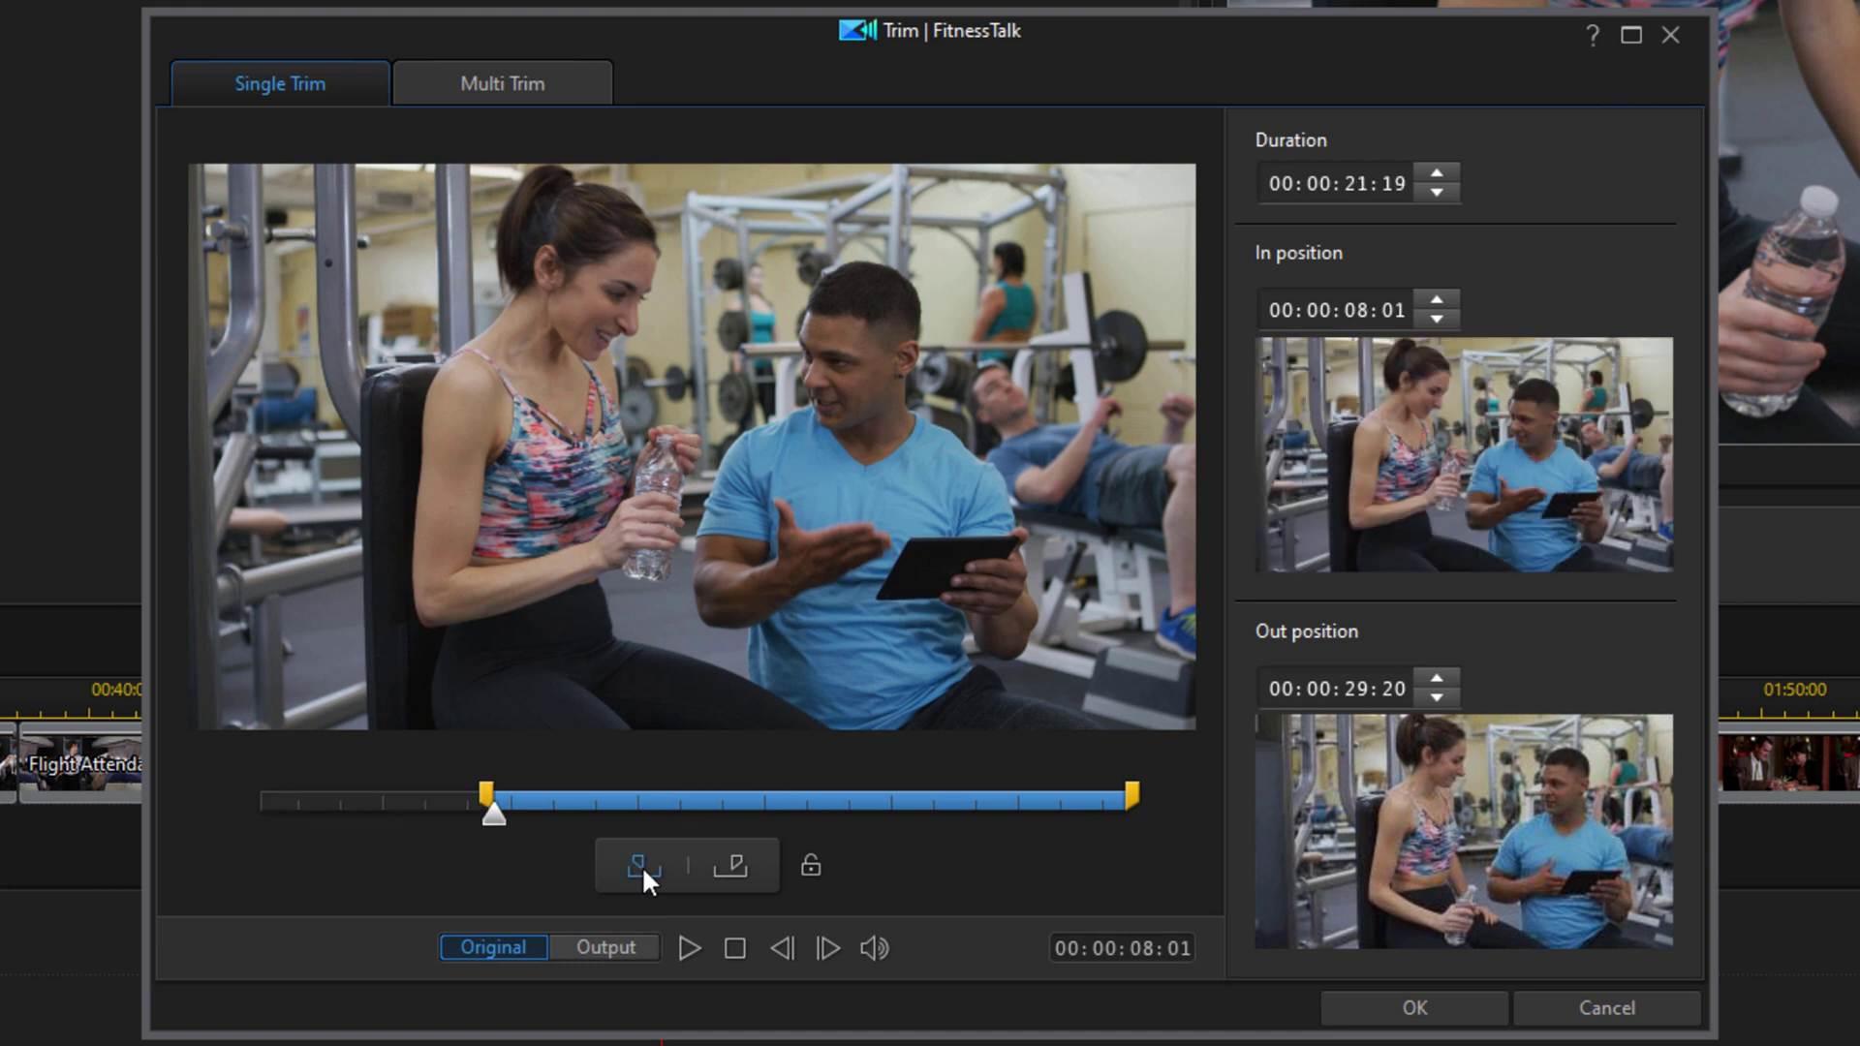
left_click(1130, 798)
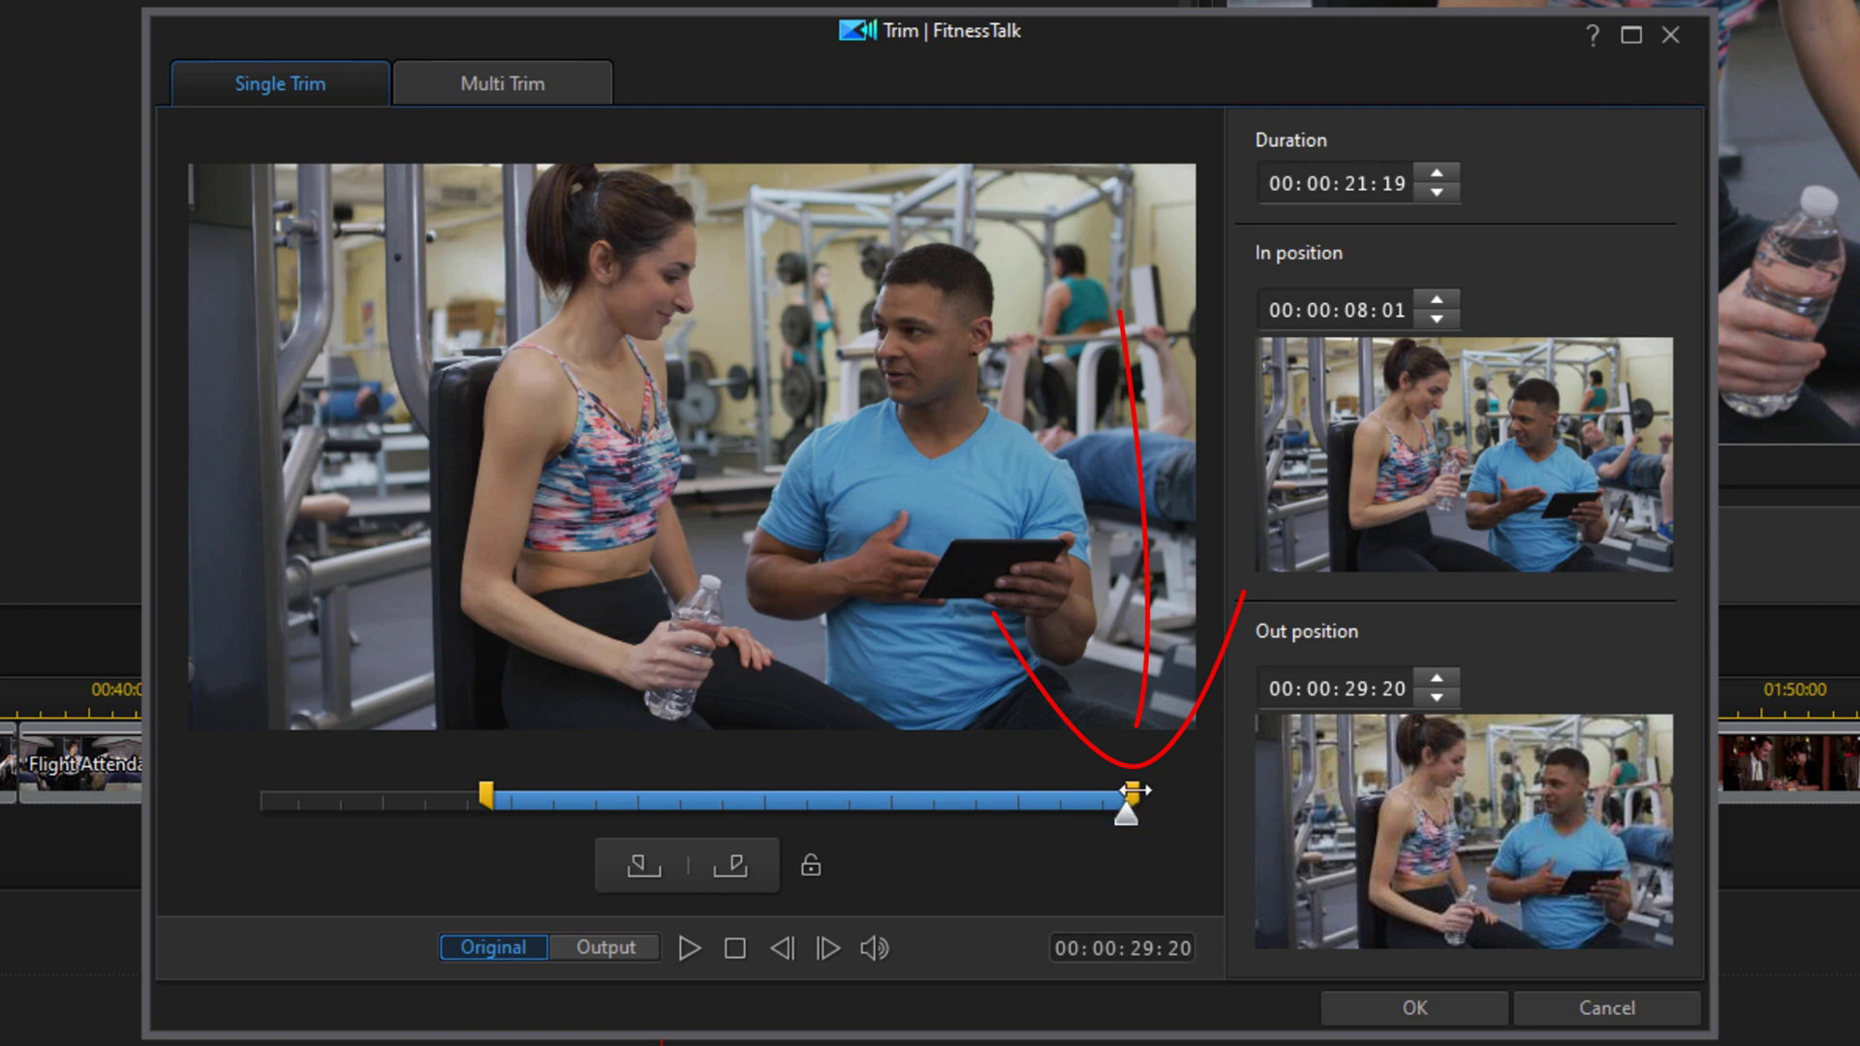
mouse_move(1133, 811)
left_mouse_down()
mouse_move(1049, 794)
mouse_move(788, 814)
left_mouse_up()
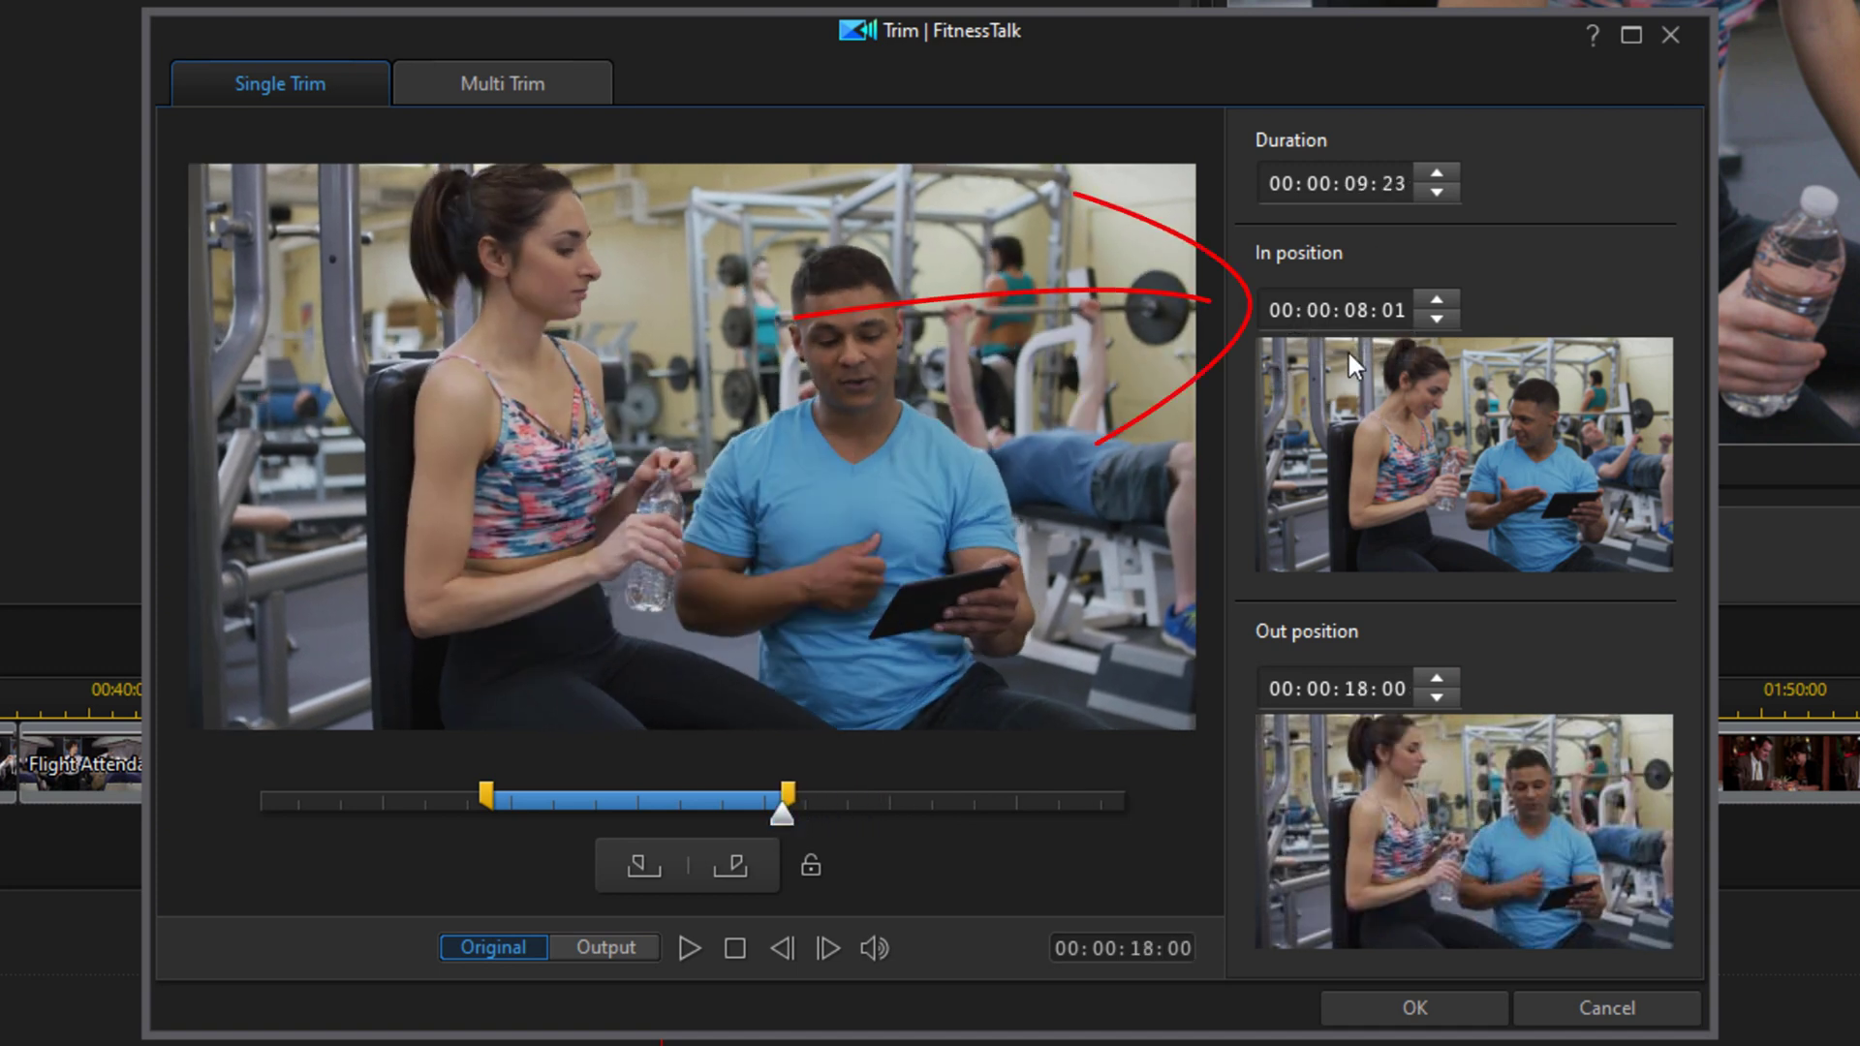
Step: Set In position to 00:00:10:00 and Out position to 00:00:20:00, a 10-second duration
left_click(1362, 312)
type("1")
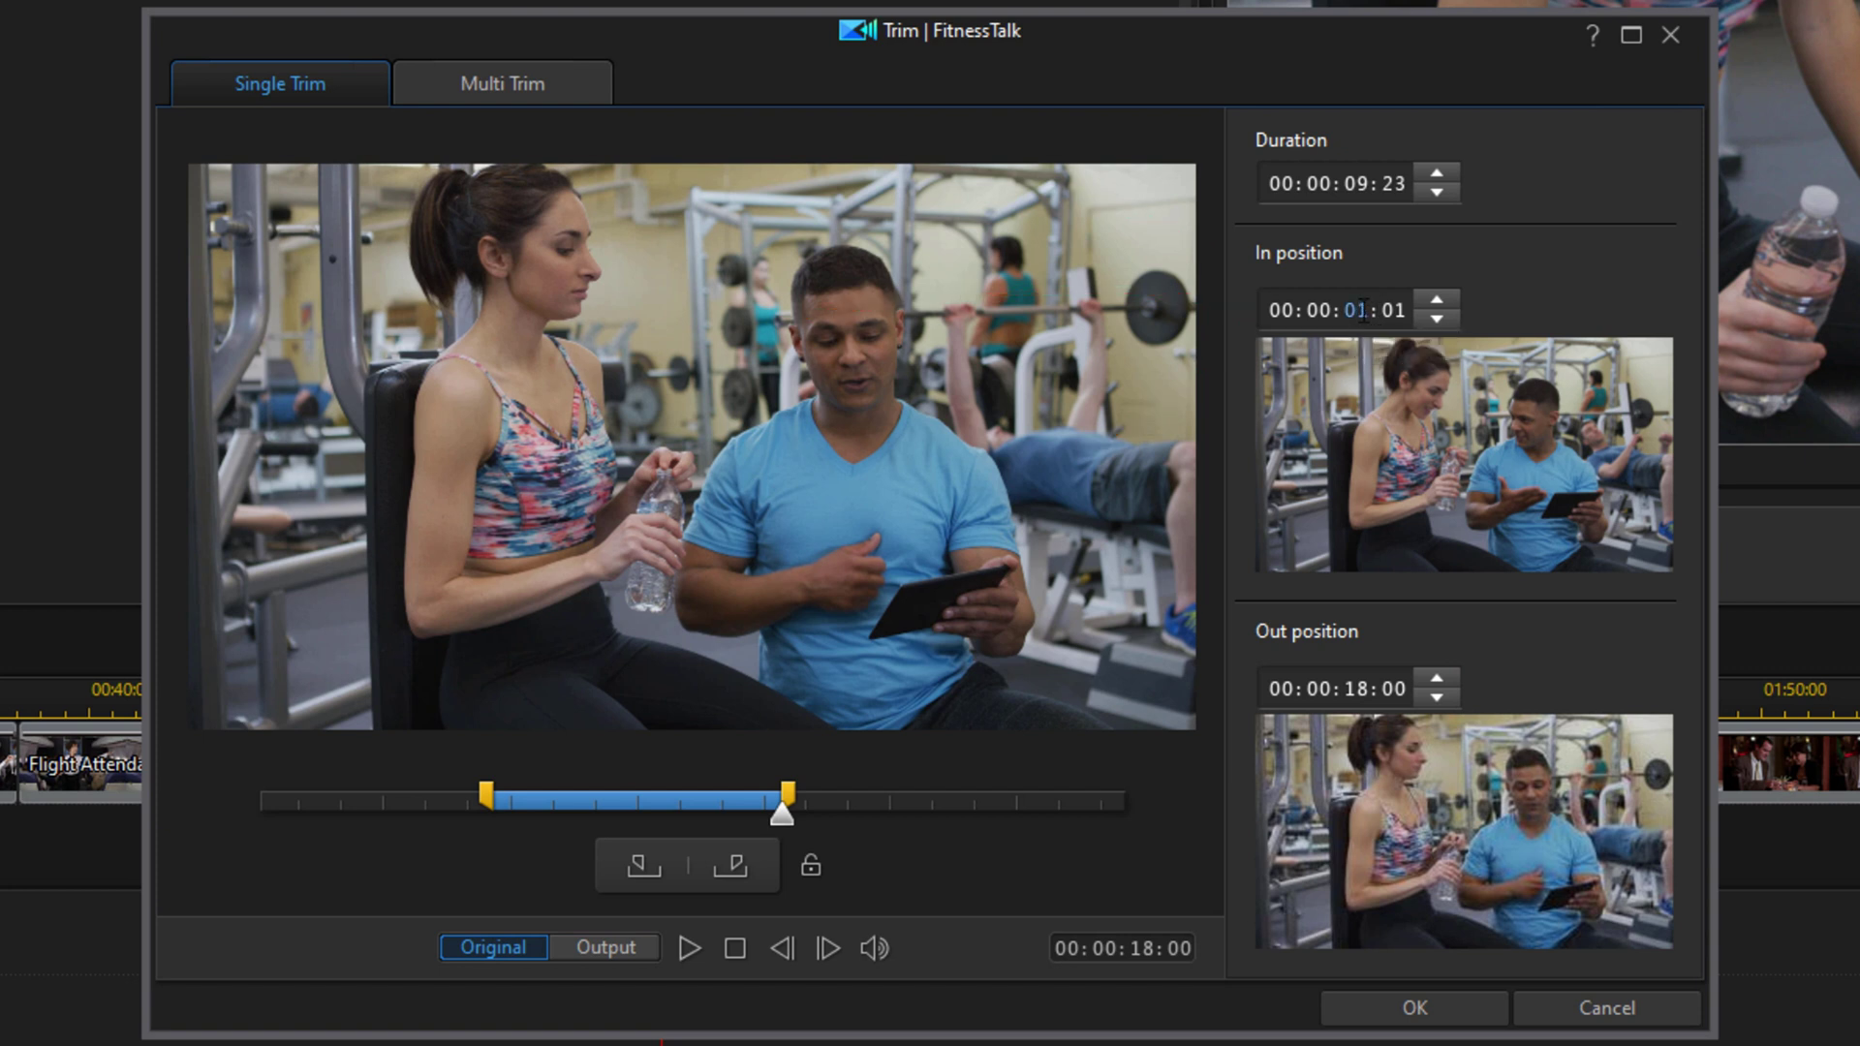
type("0")
key("Tab")
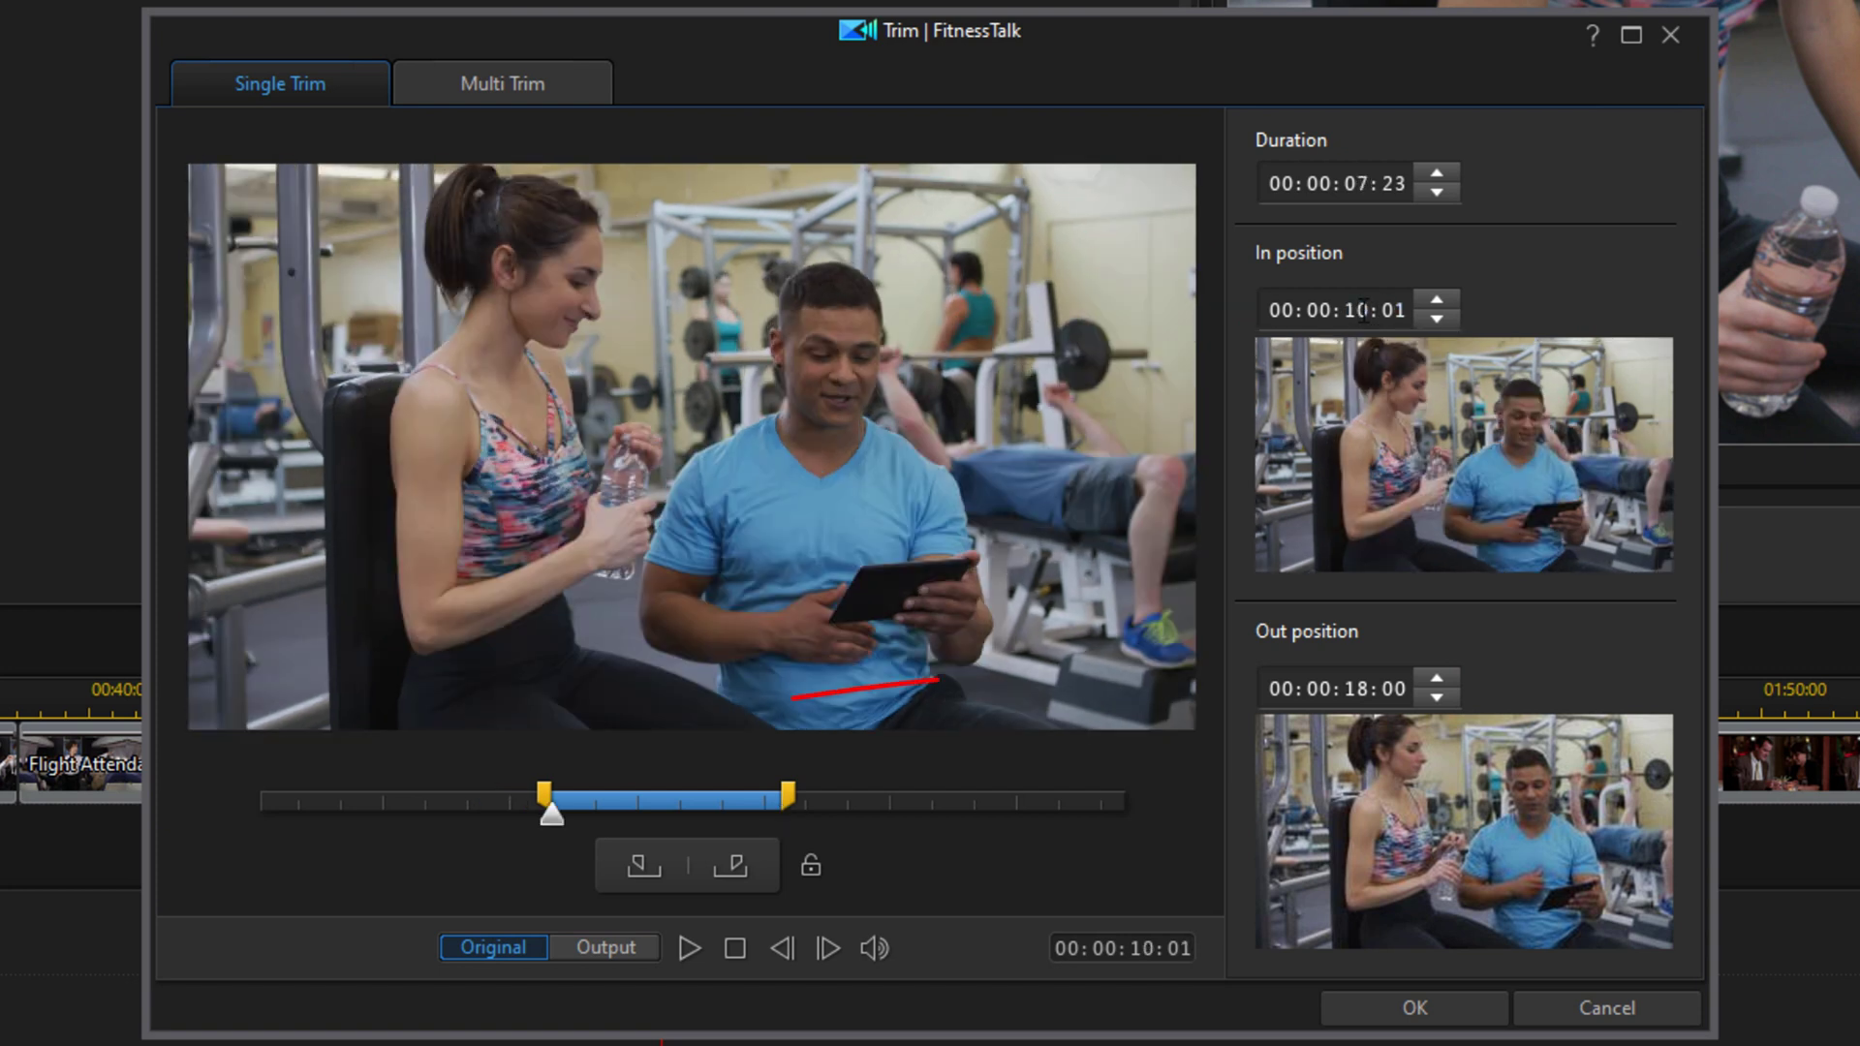
left_click(1356, 690)
type("2")
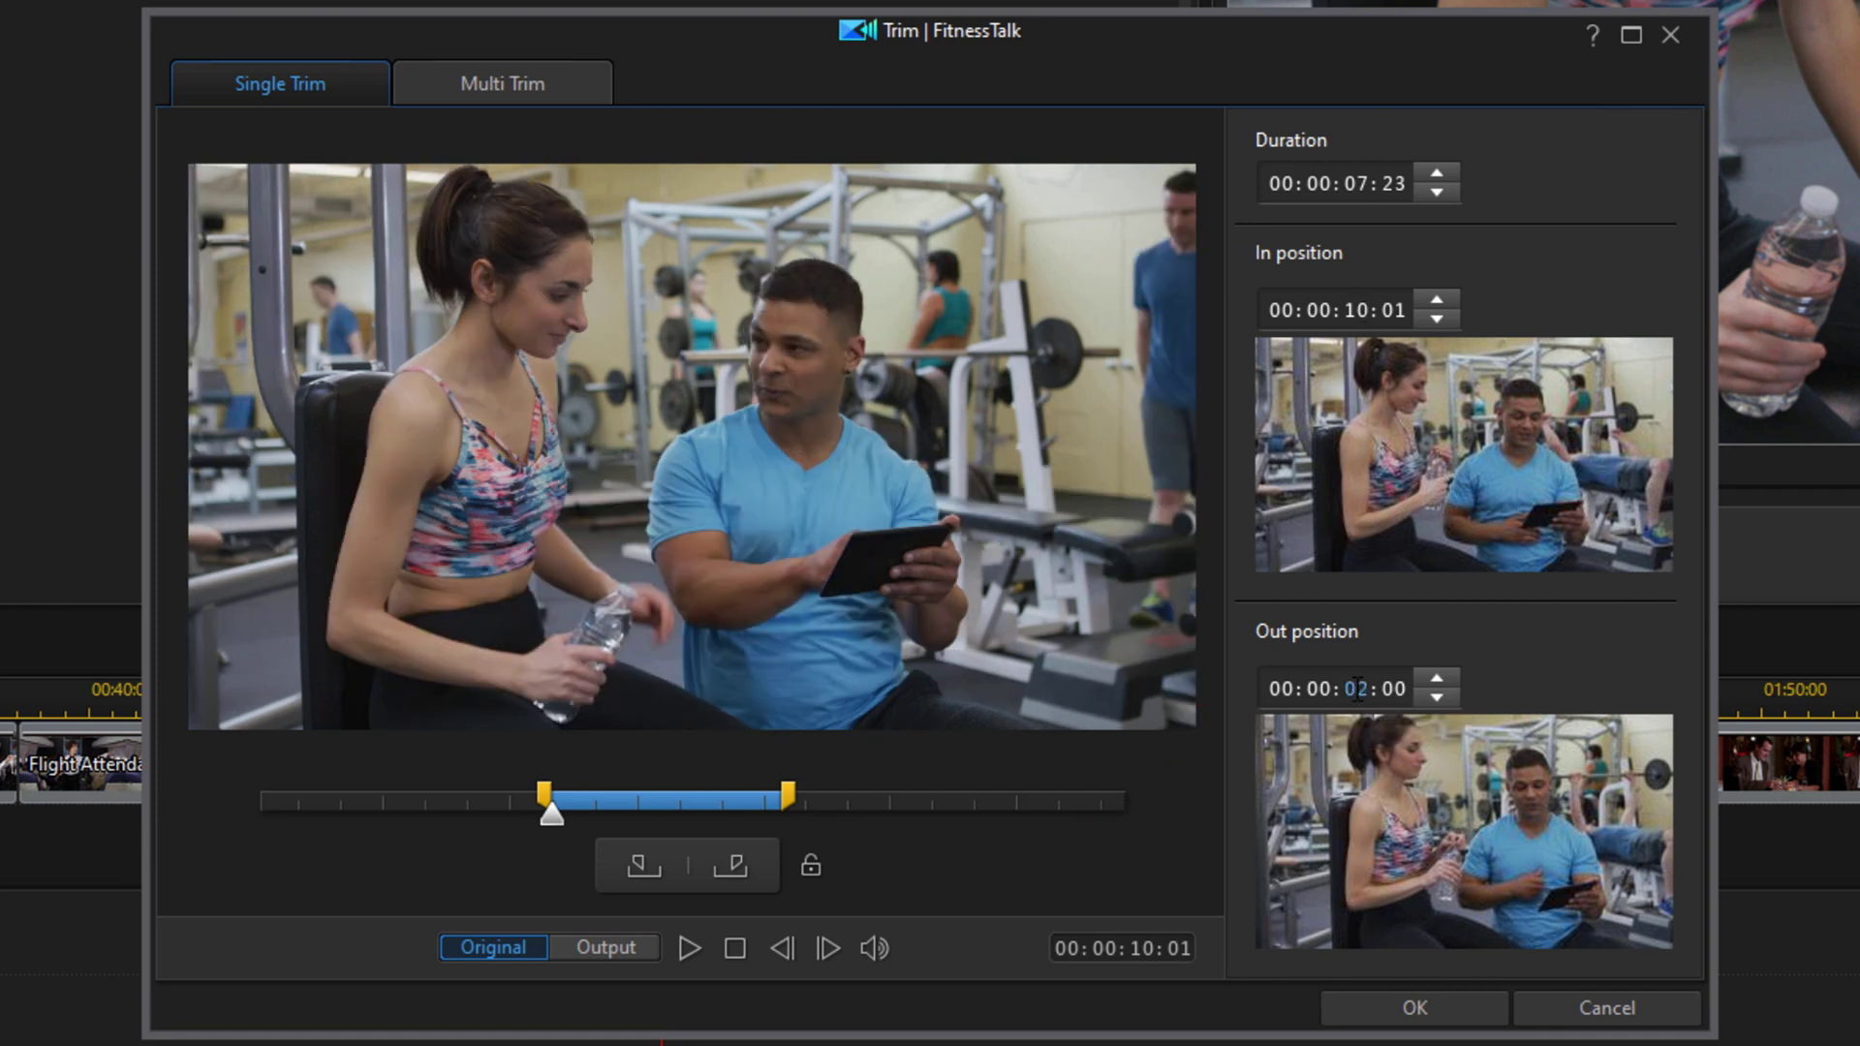
type("0")
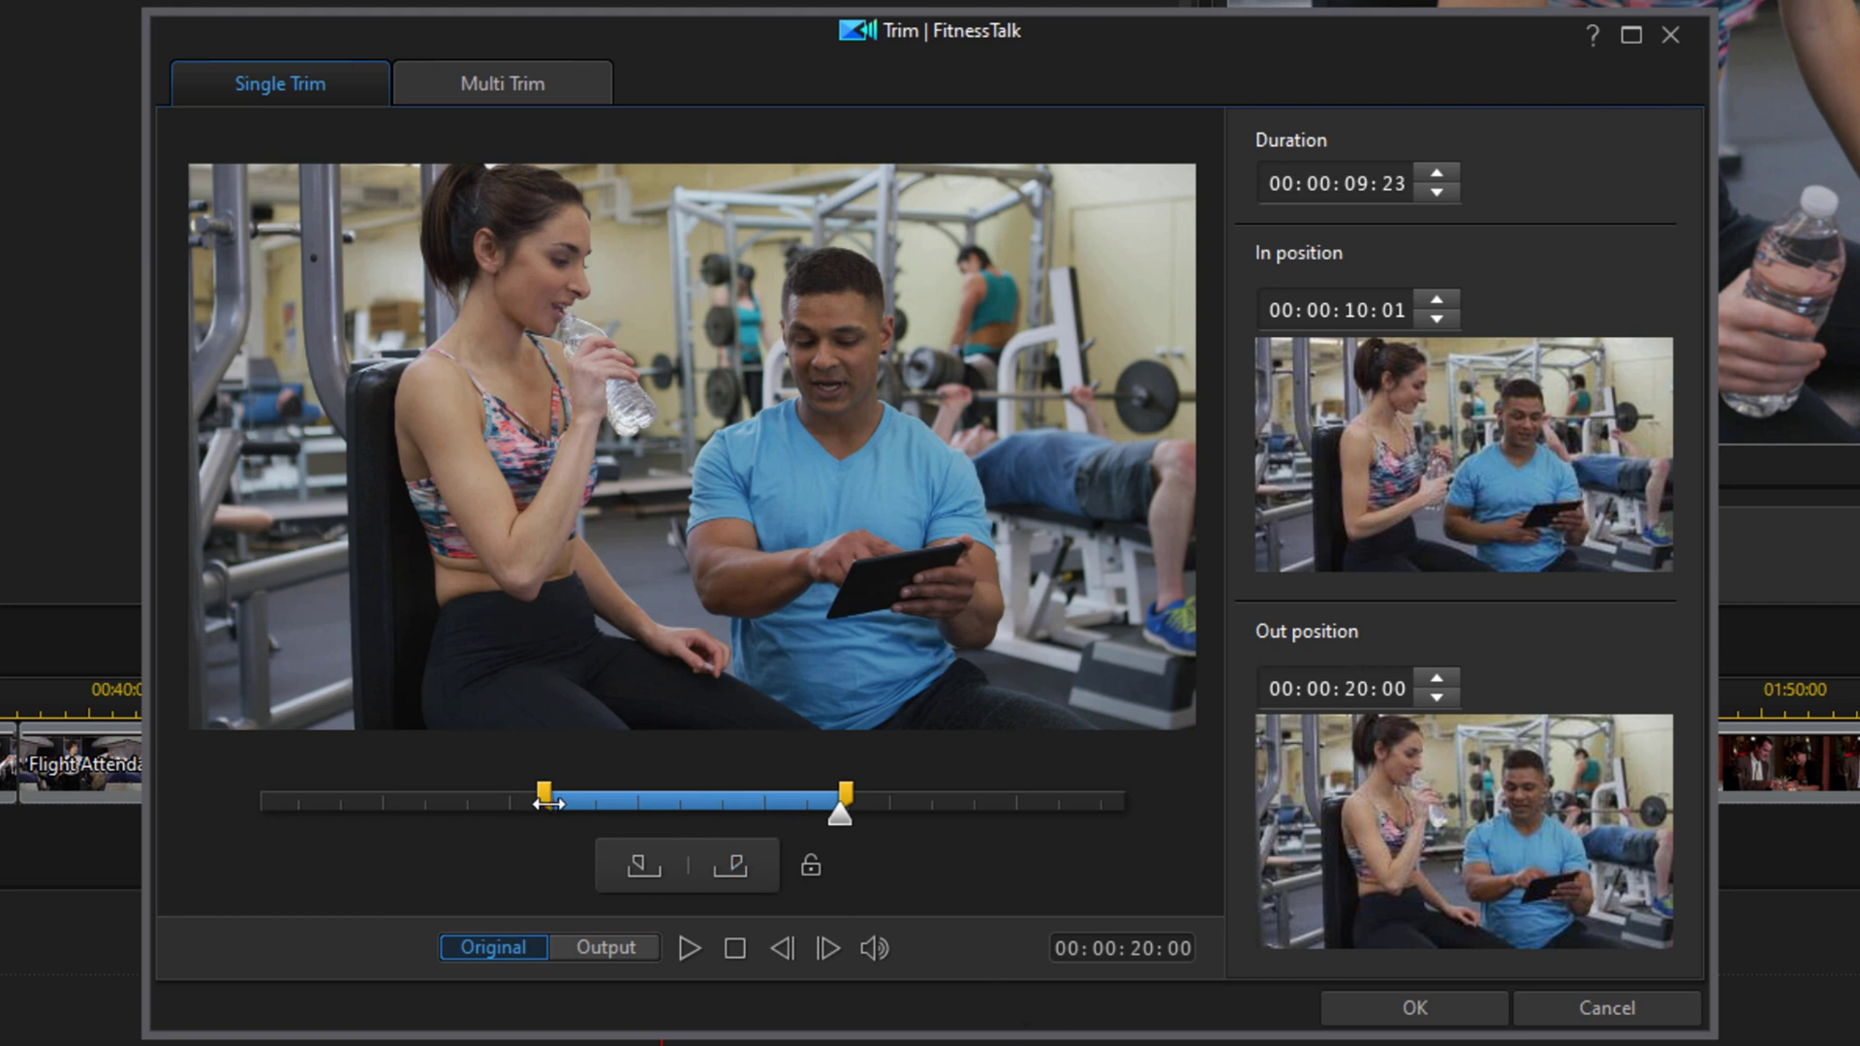
mouse_move(545, 804)
left_mouse_down()
mouse_move(454, 831)
mouse_move(612, 821)
mouse_move(550, 833)
left_mouse_up()
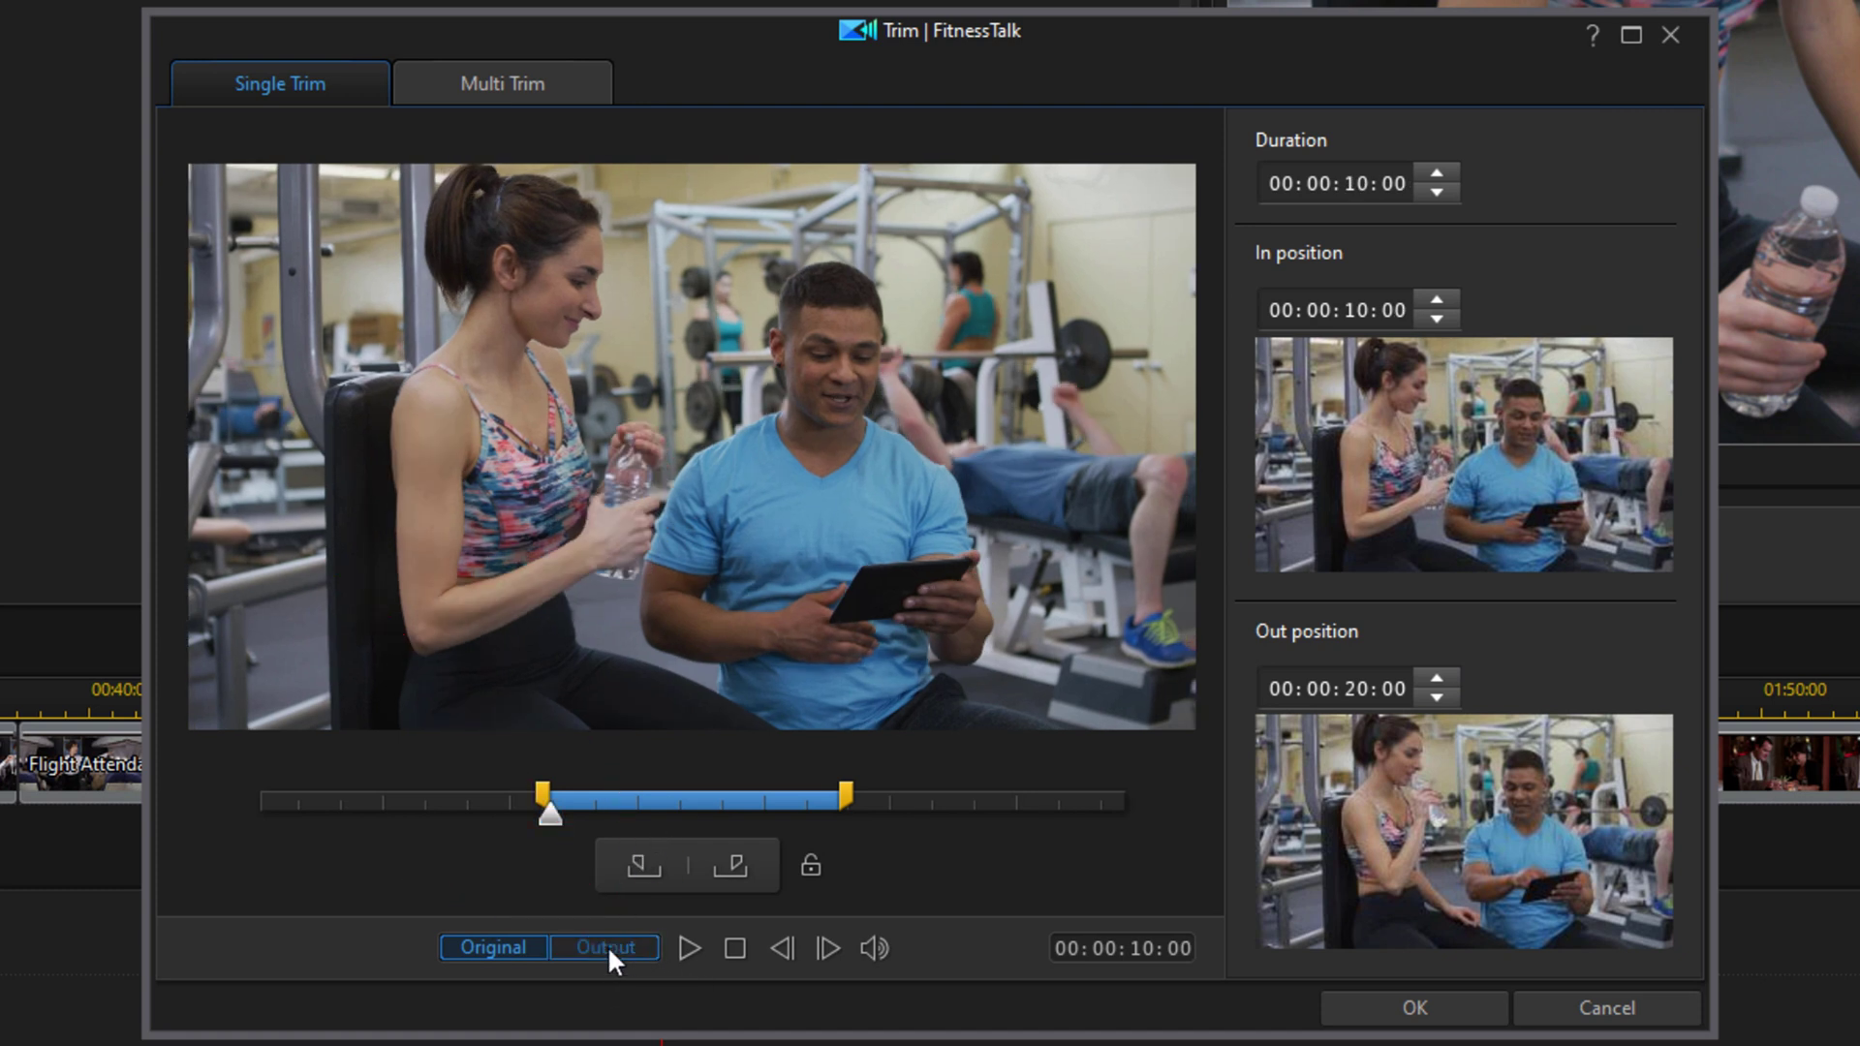
left_click(608, 945)
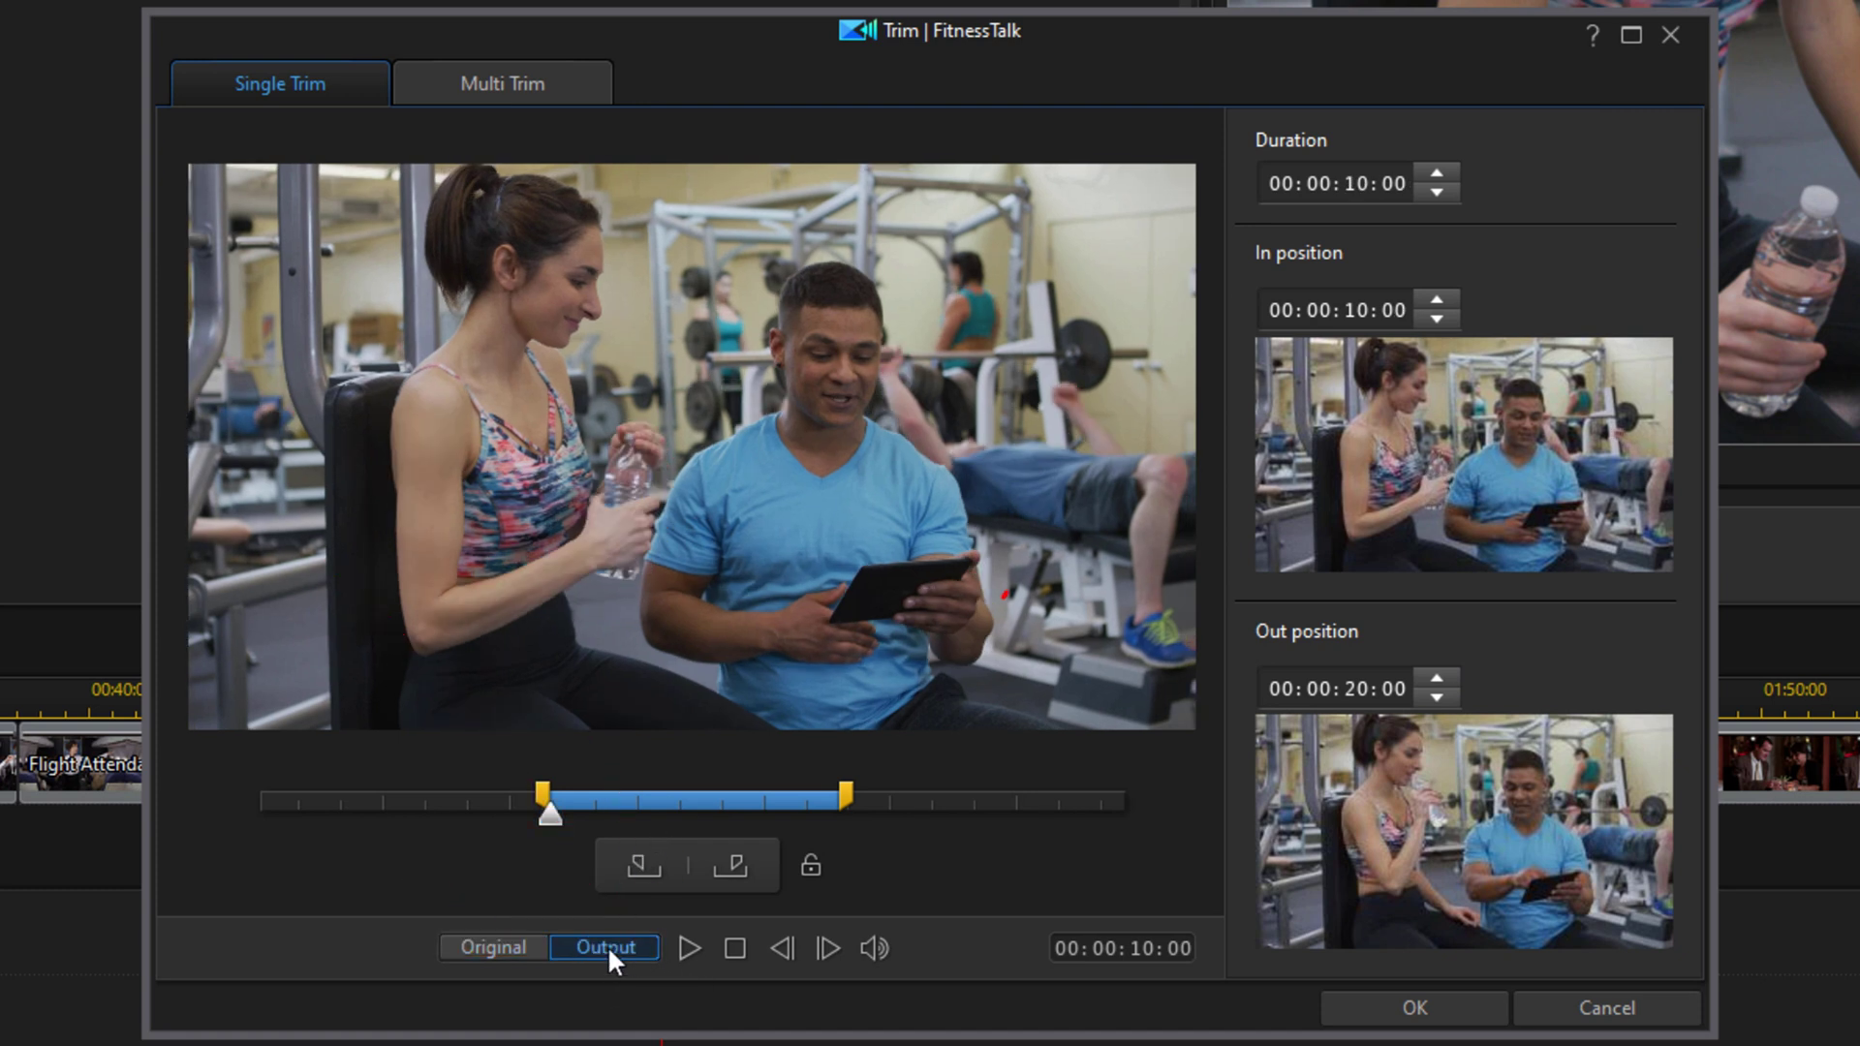
Step: Play and stop the FitnessTalk Output preview, then apply the trim with OK
left_click(689, 945)
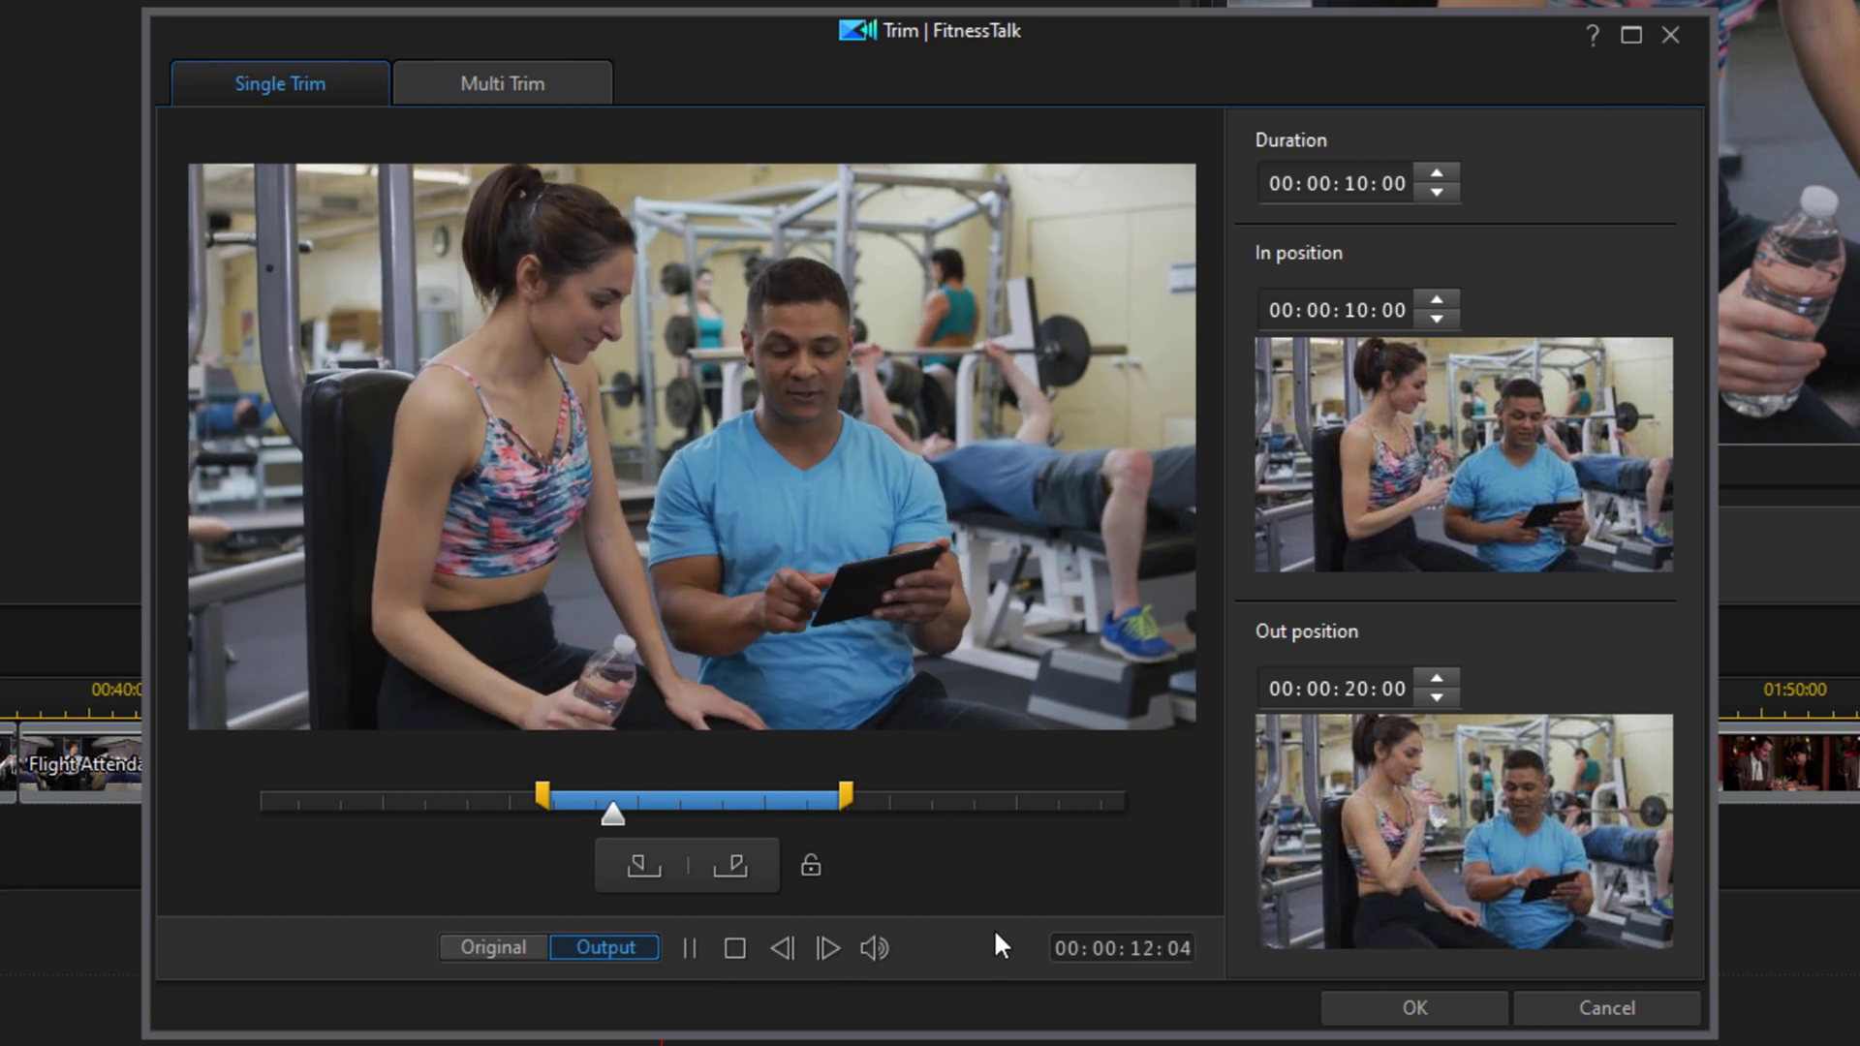
left_click(736, 947)
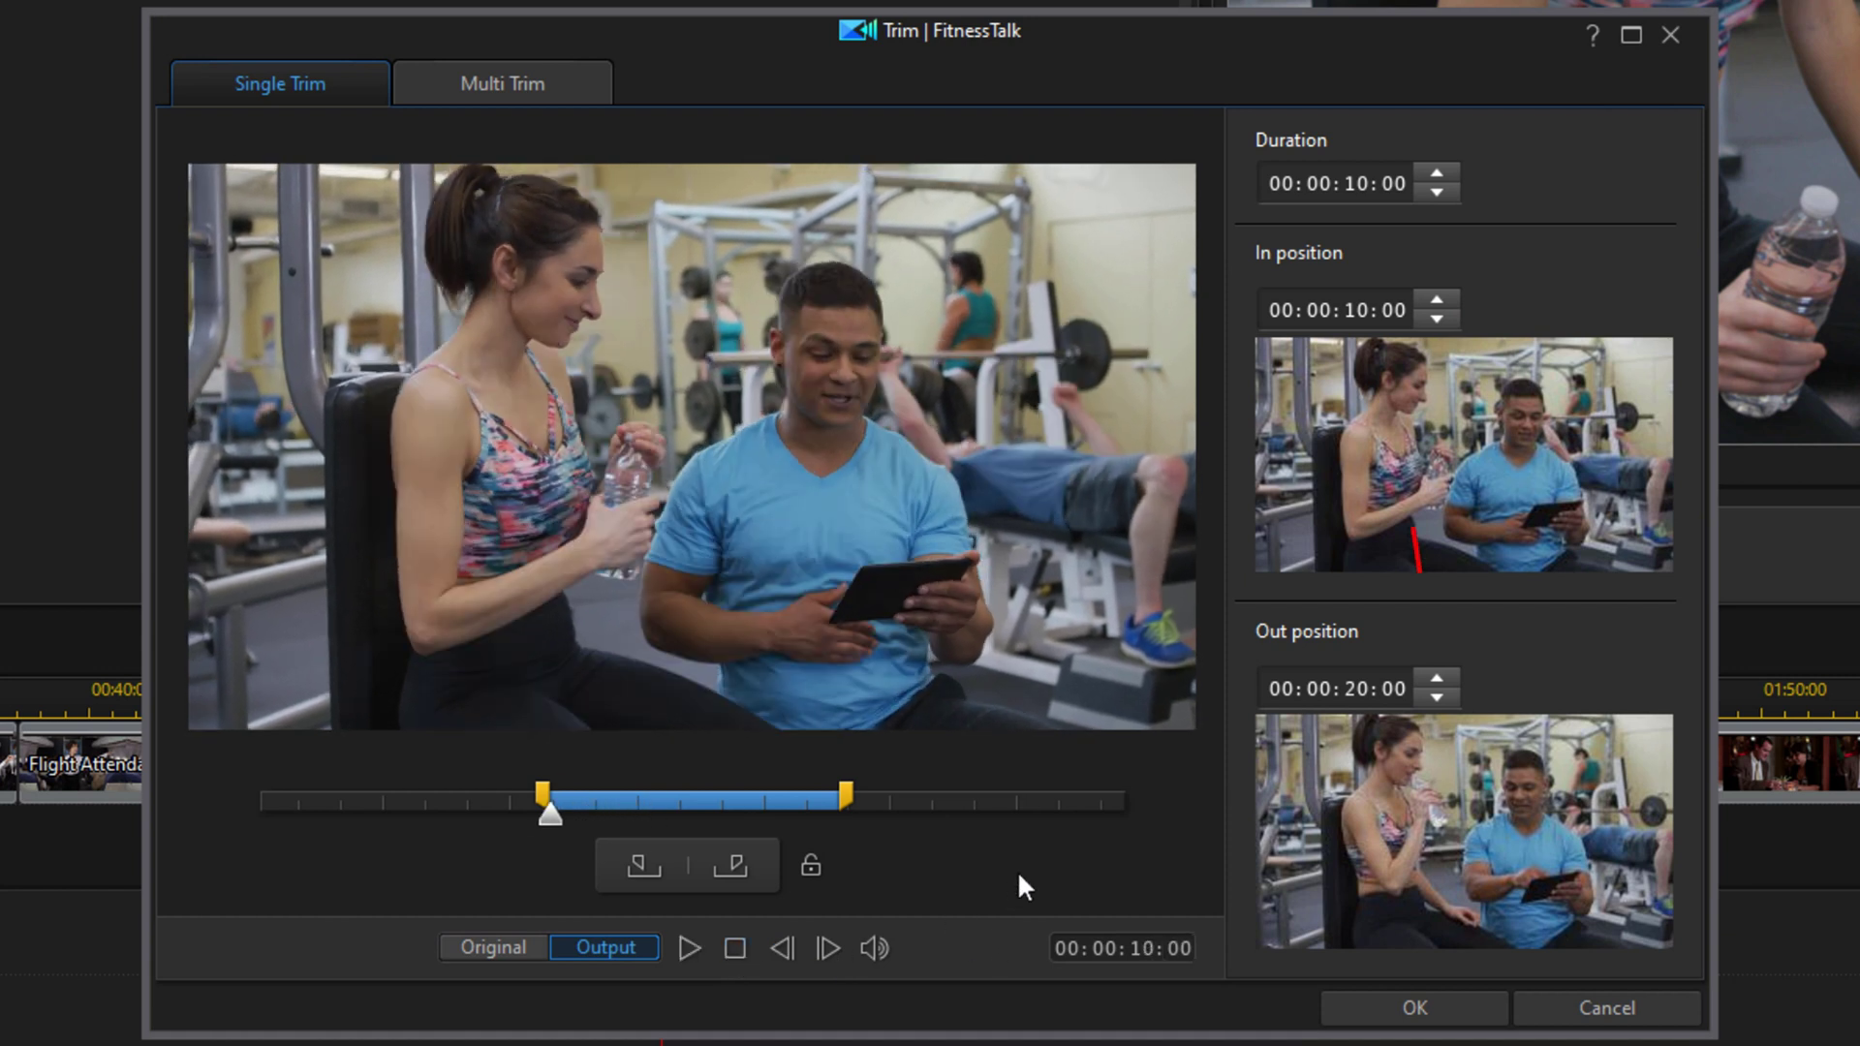
left_click(1417, 1007)
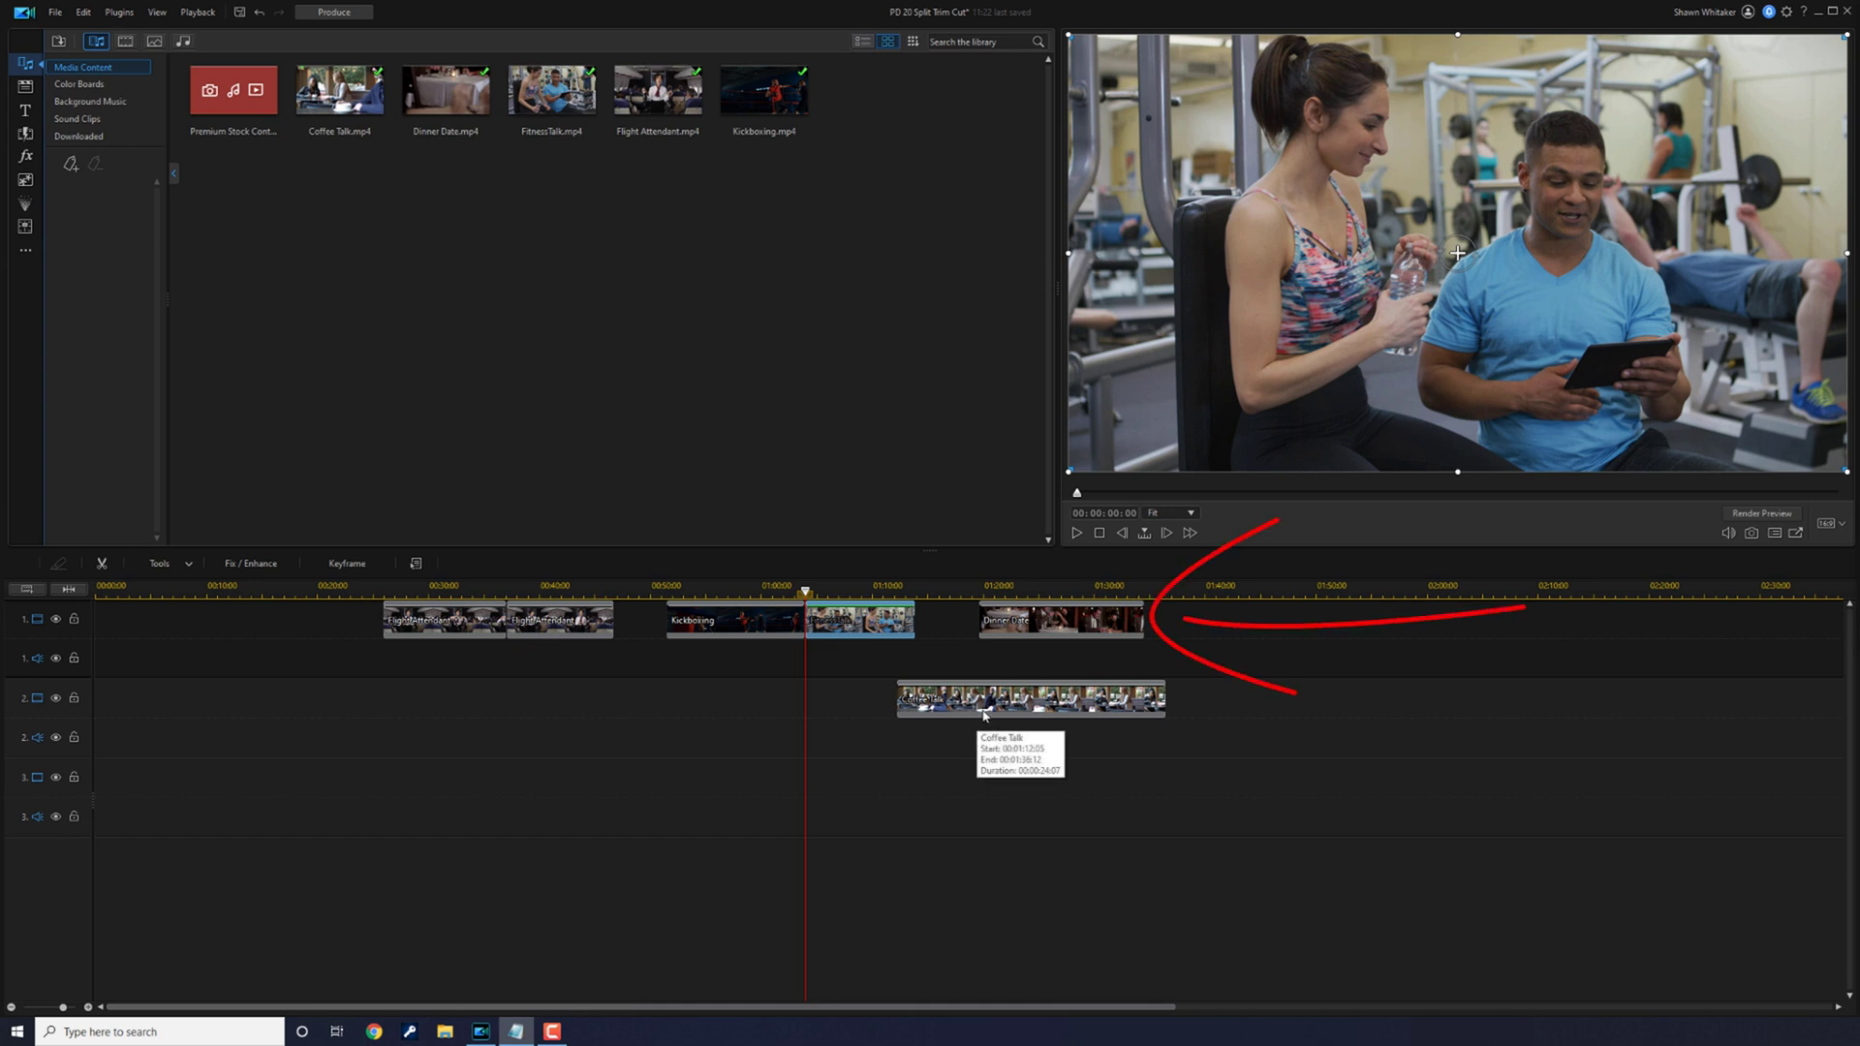
Step: Open Dinner Date in Multi Trim and zoom the thumbnail strip to single frames and back to 1 second
left_click(1028, 625)
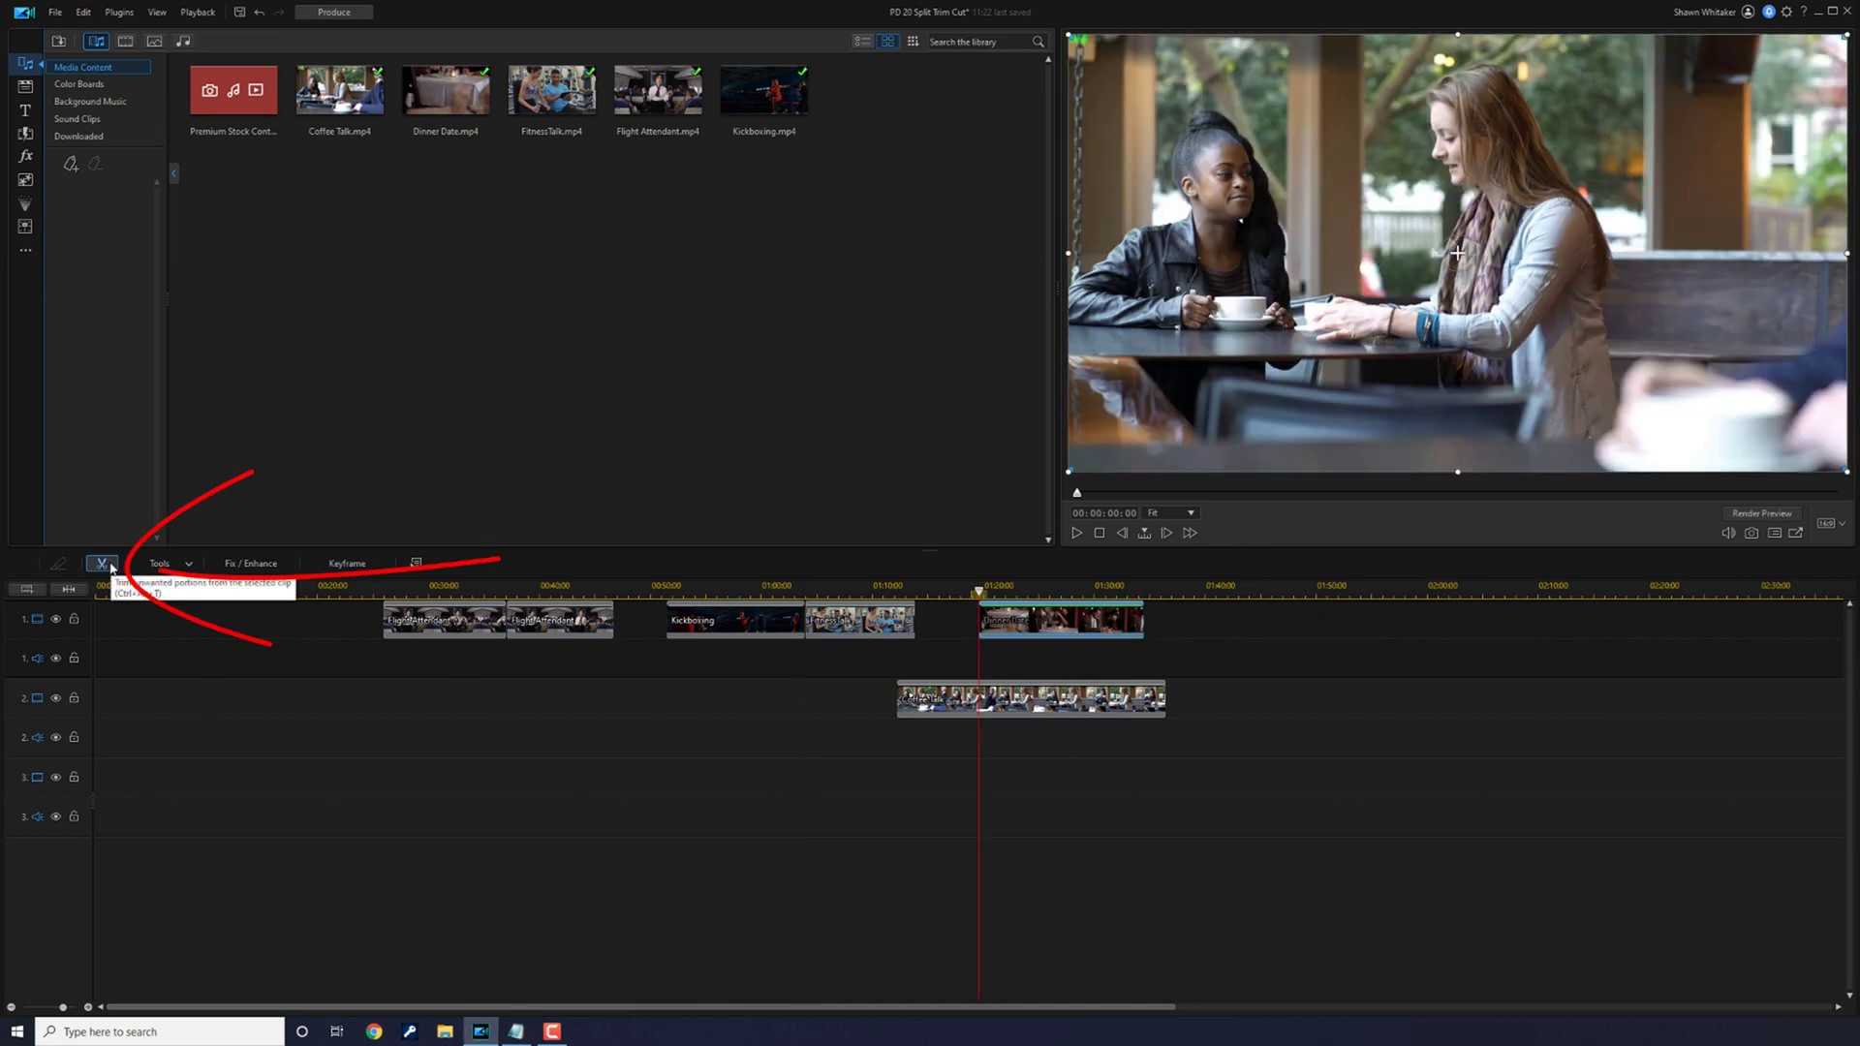
left_click(105, 563)
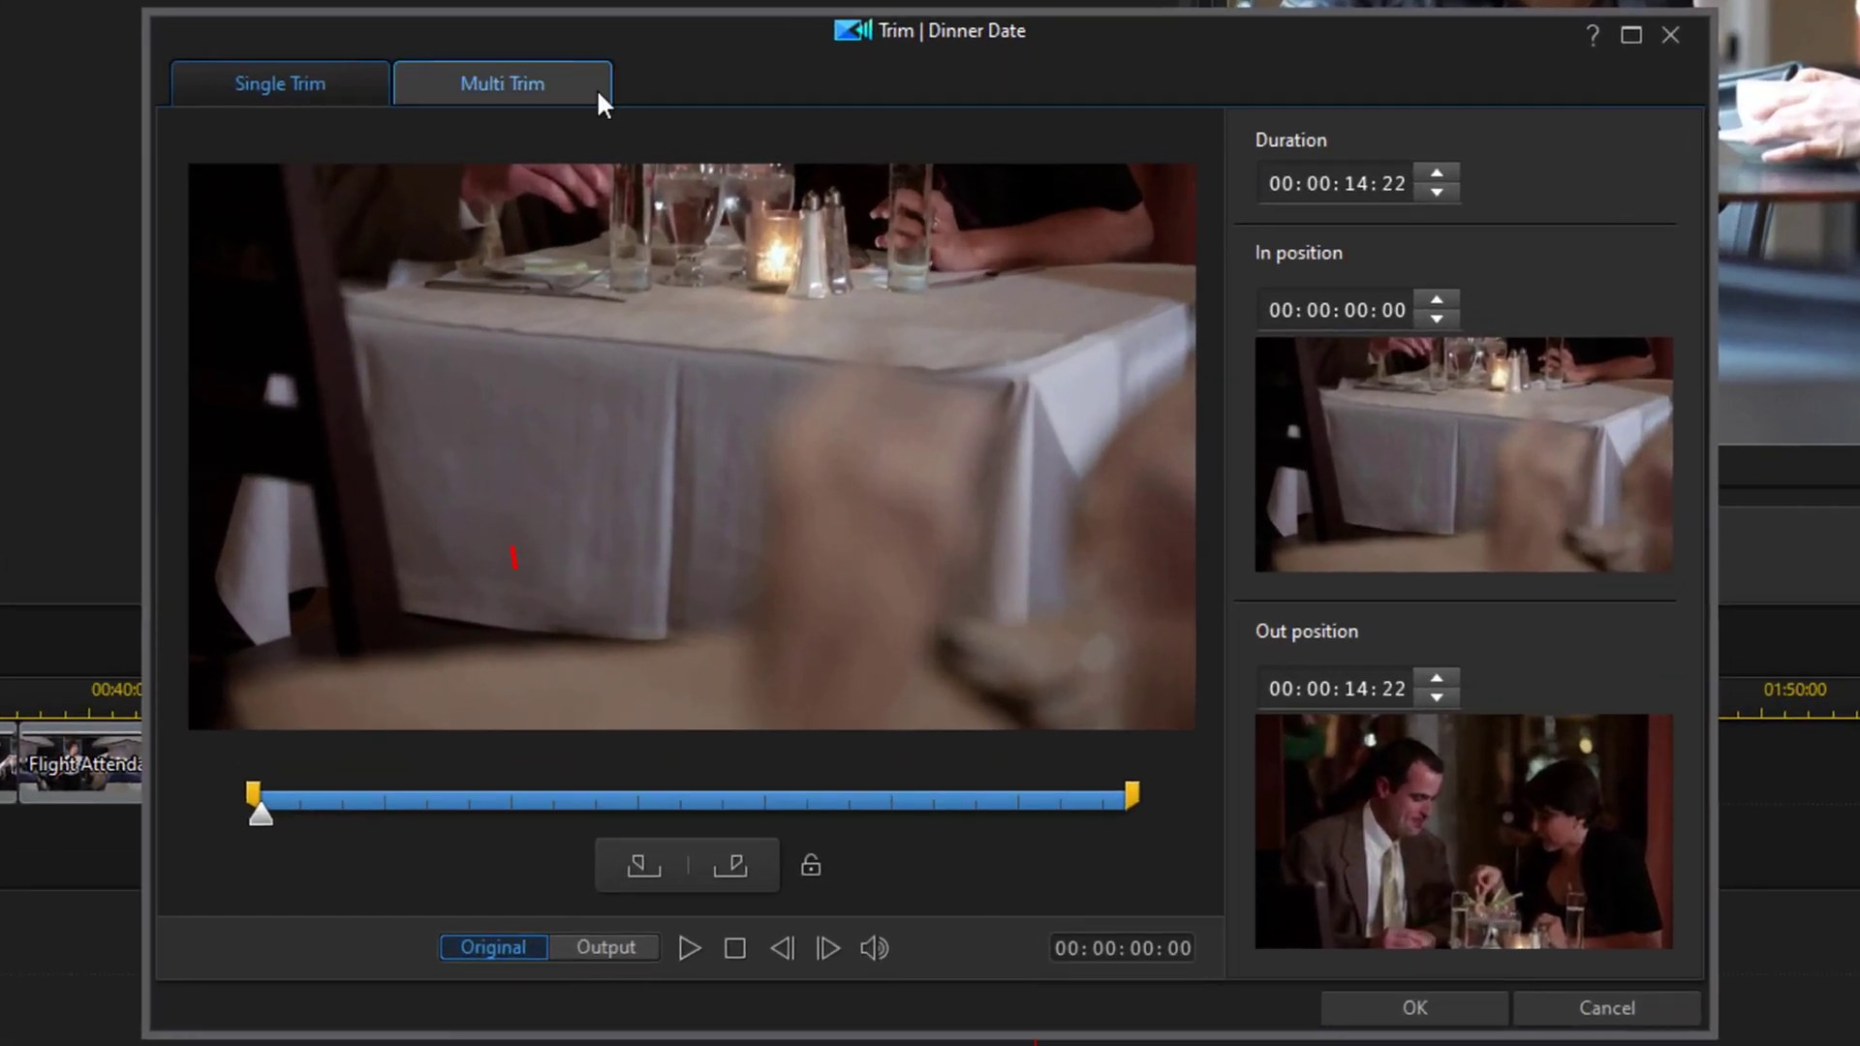
left_click(514, 84)
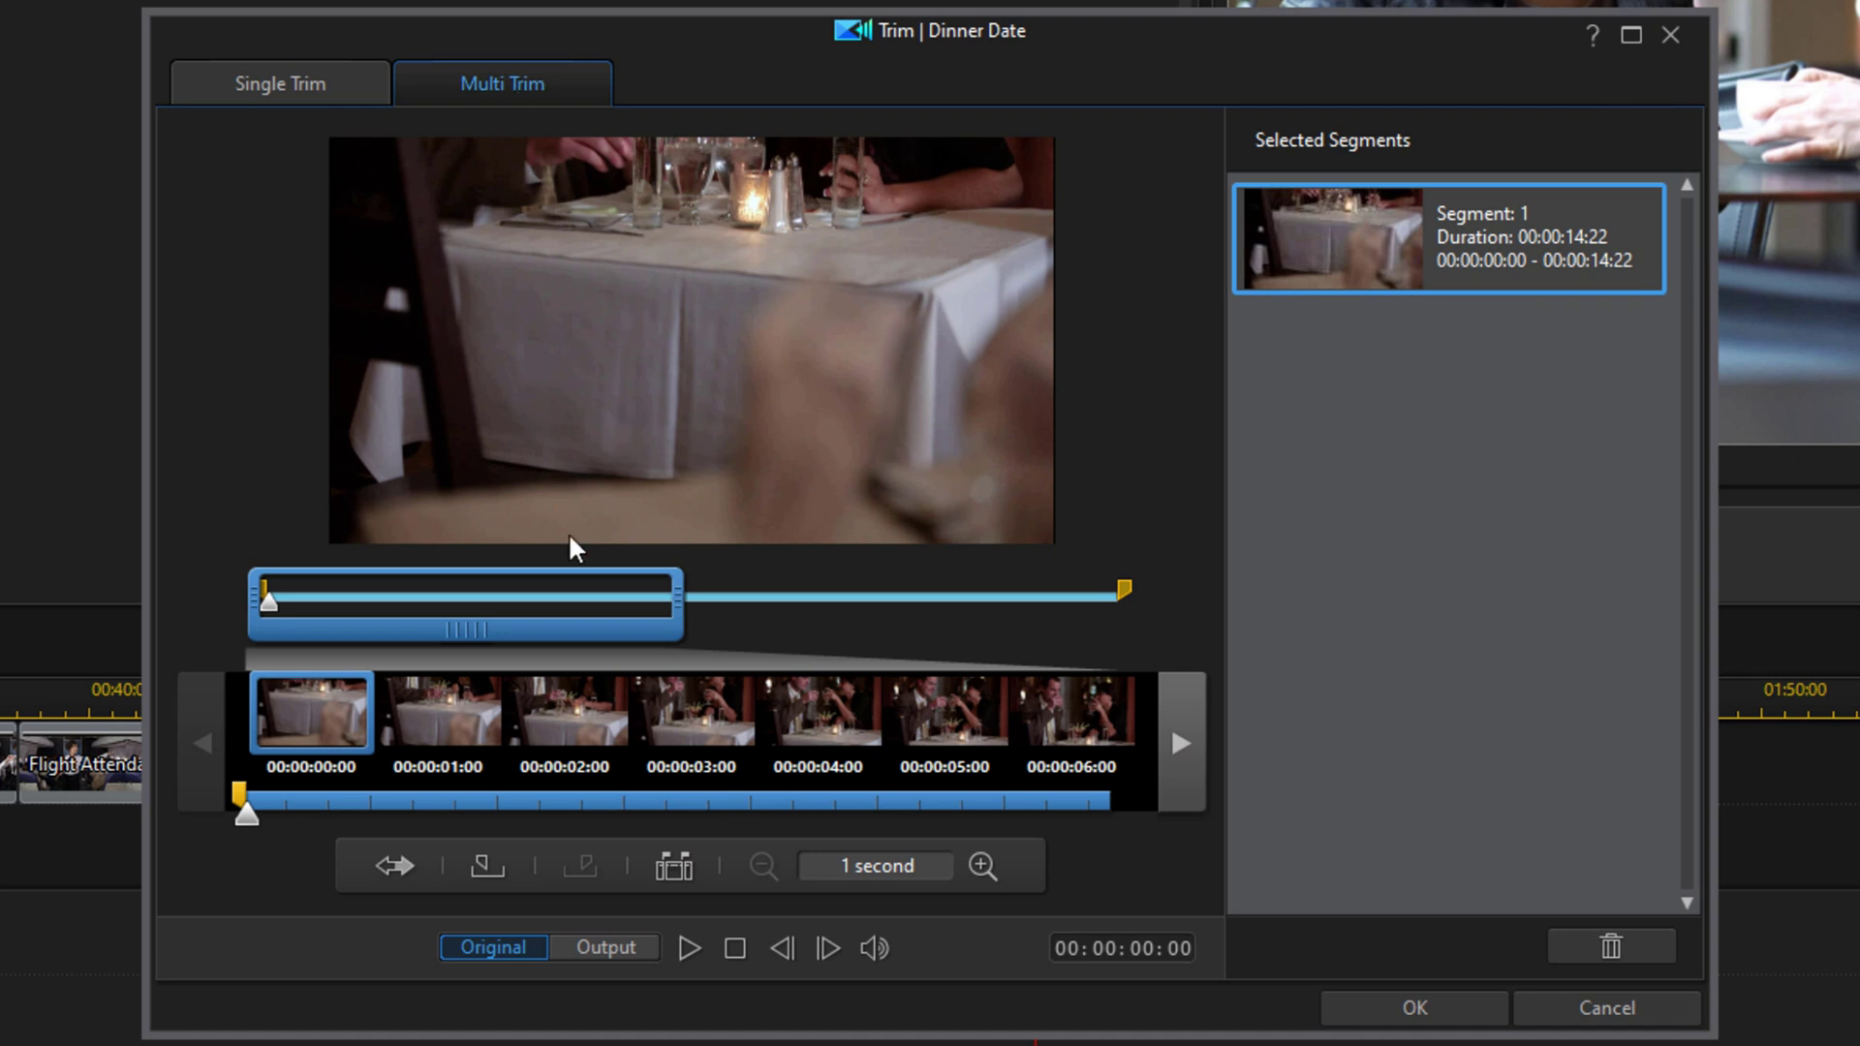
left_click(979, 864)
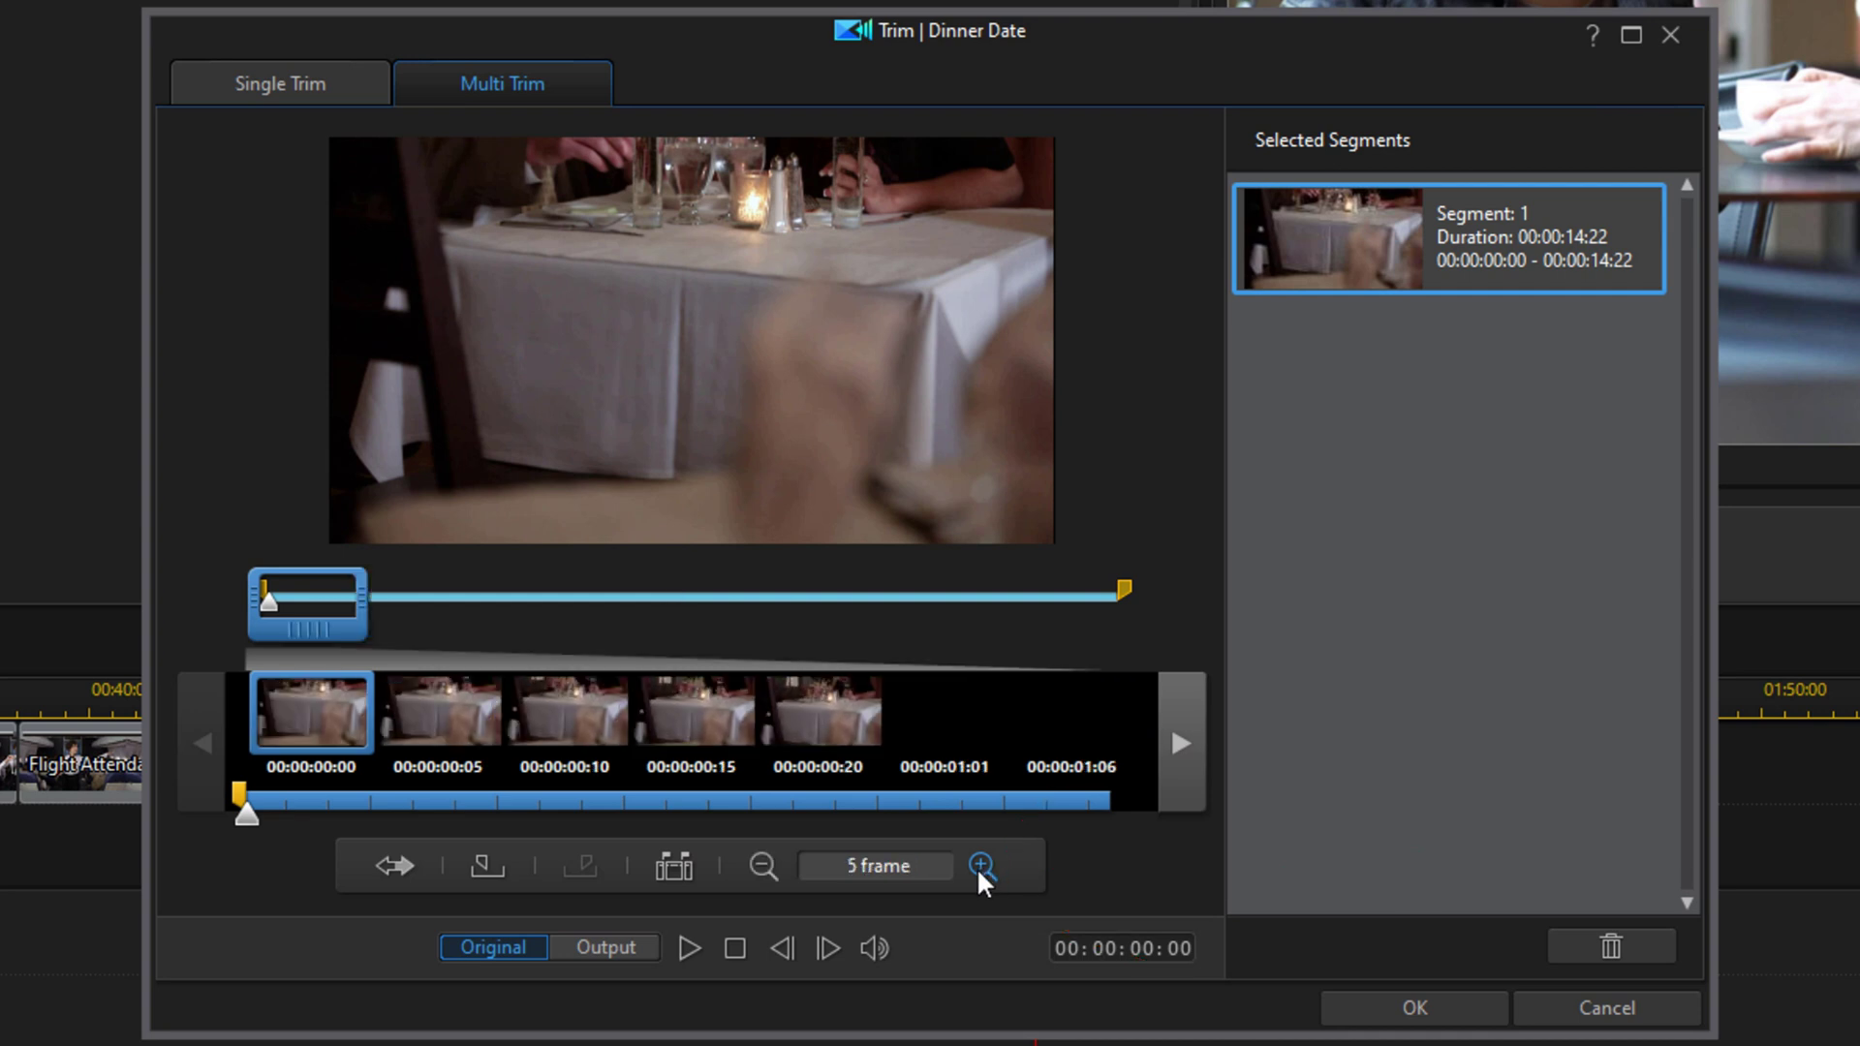
left_click(978, 865)
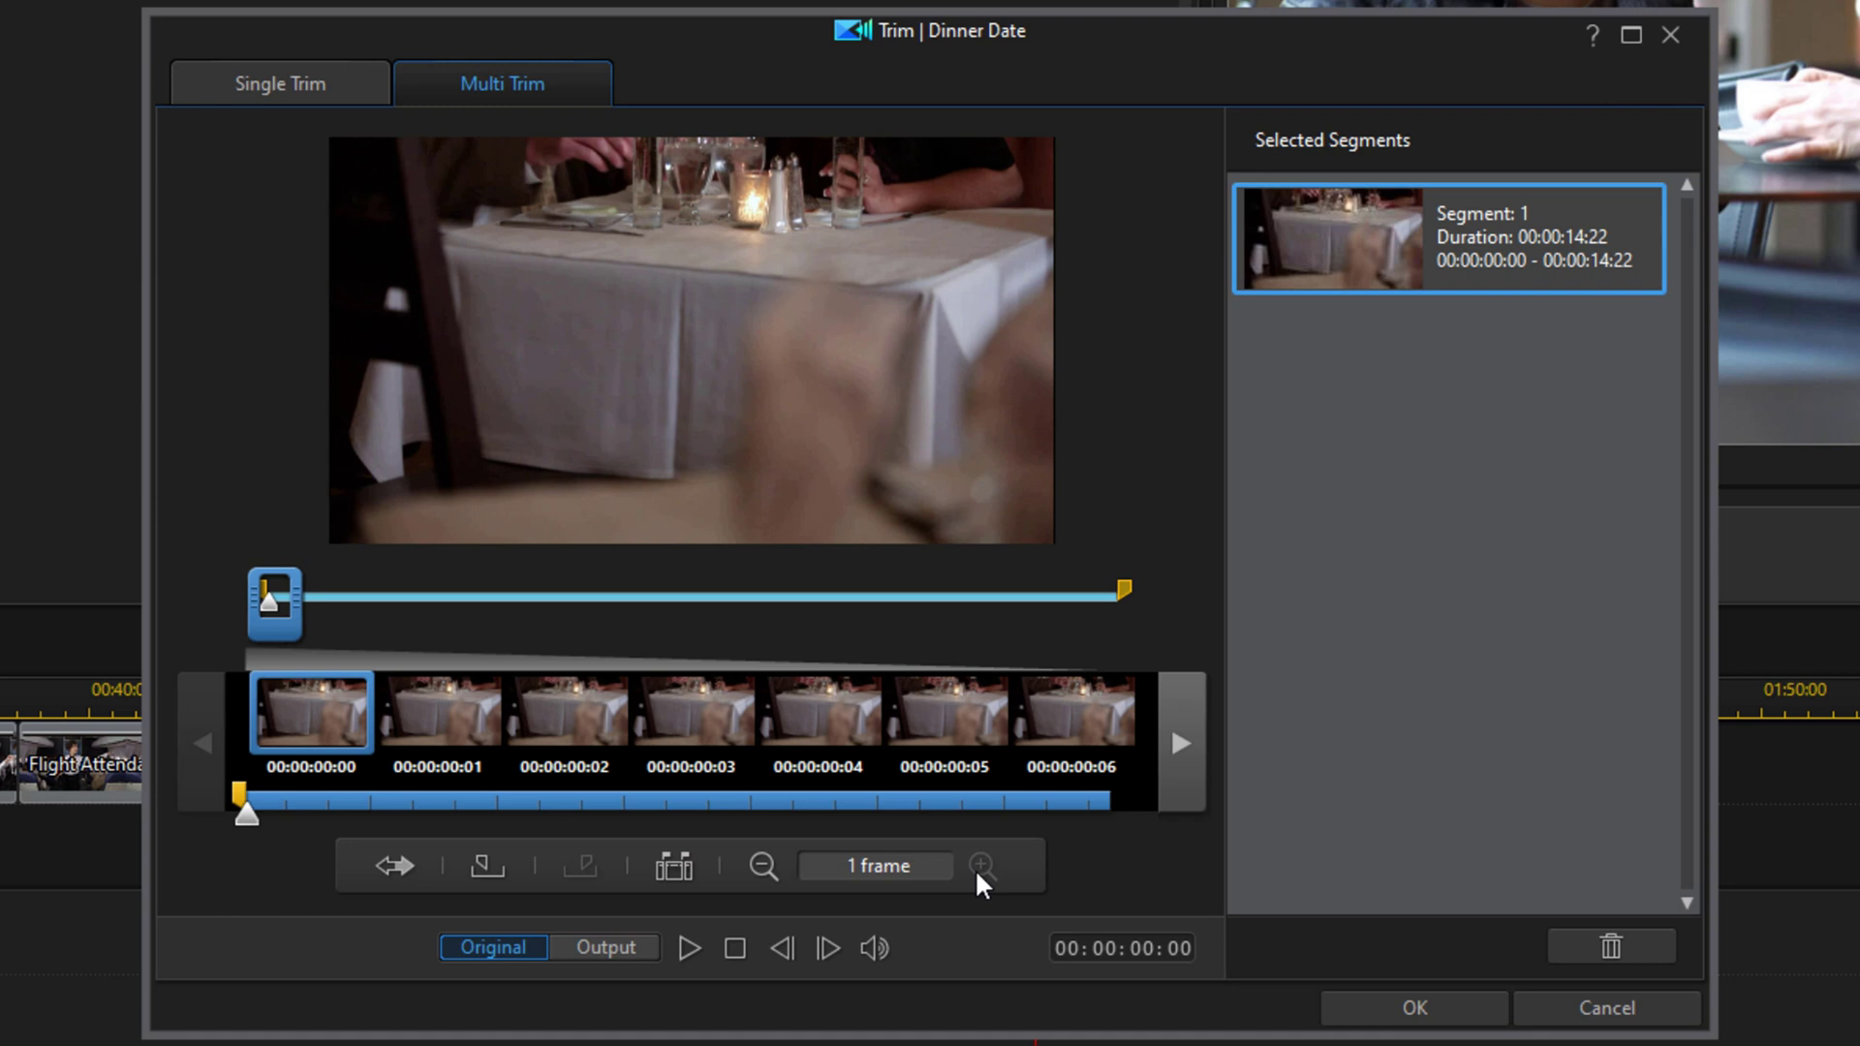
left_click(760, 868)
left_click(760, 868)
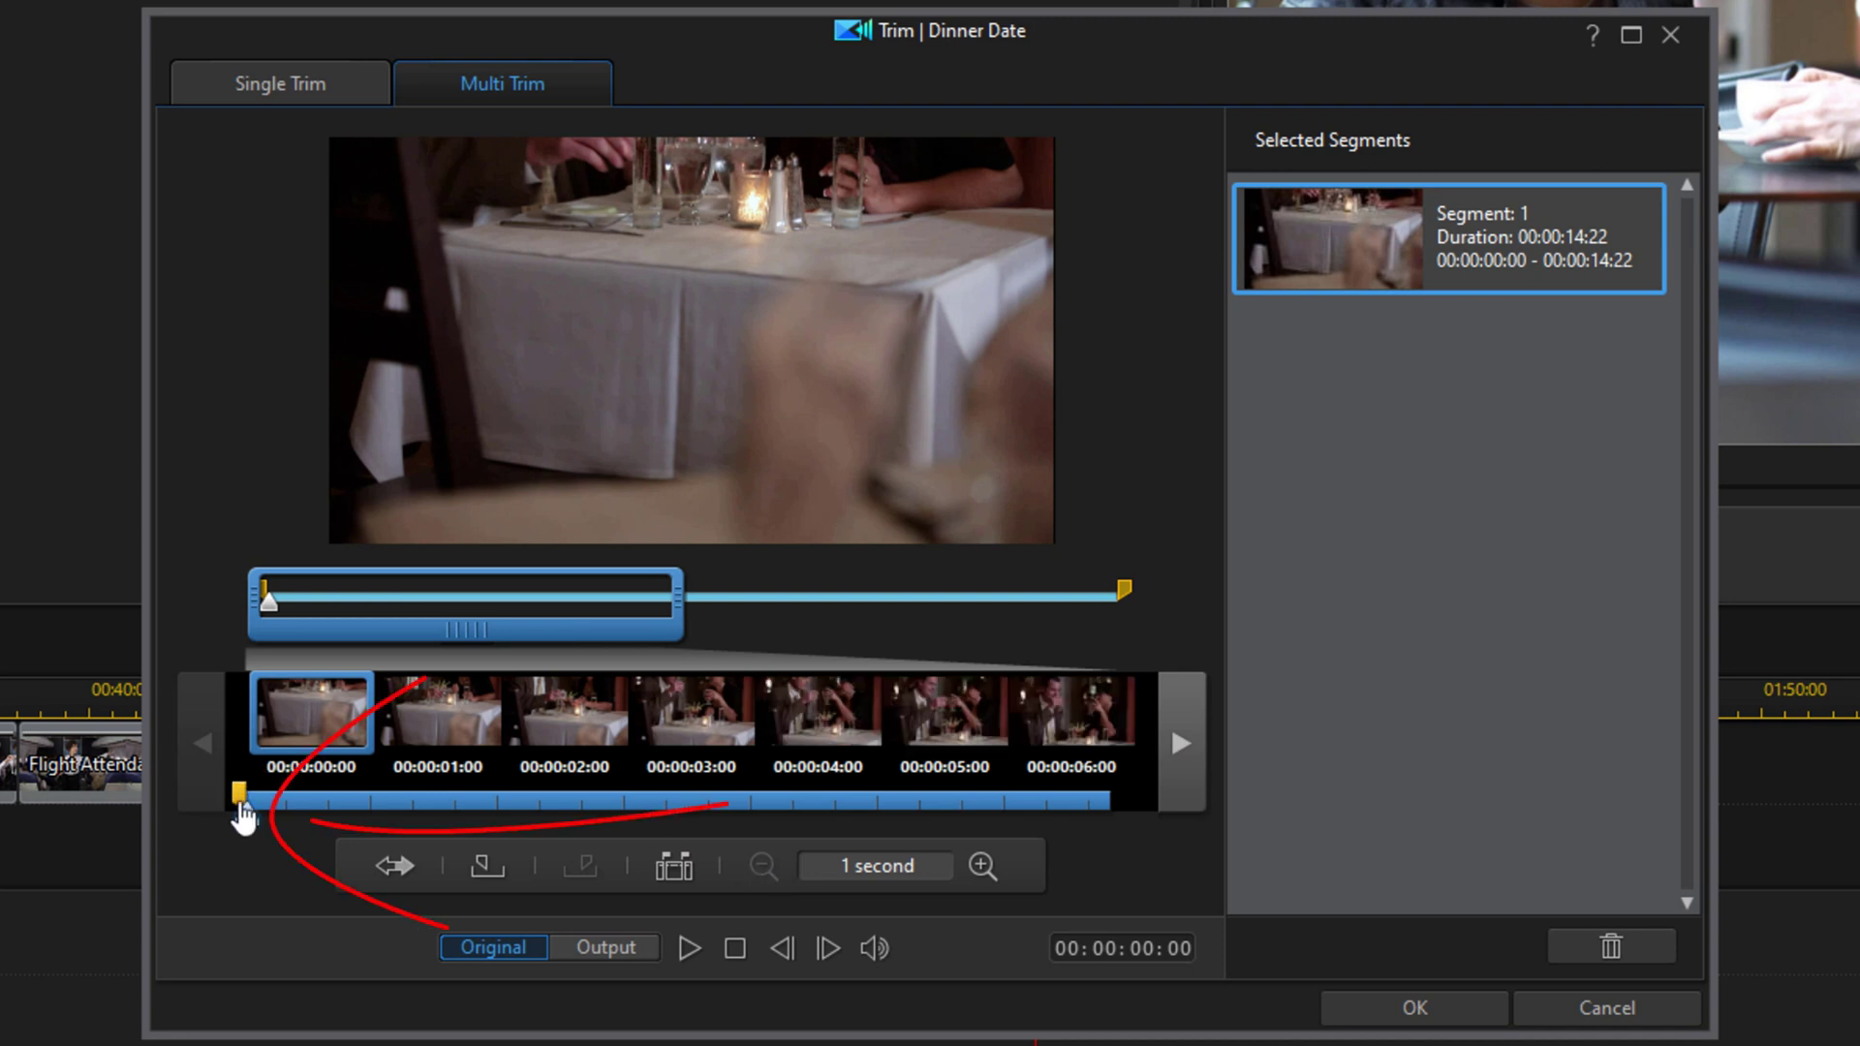
mouse_move(244, 813)
left_mouse_down()
mouse_move(411, 835)
mouse_move(384, 833)
left_mouse_up()
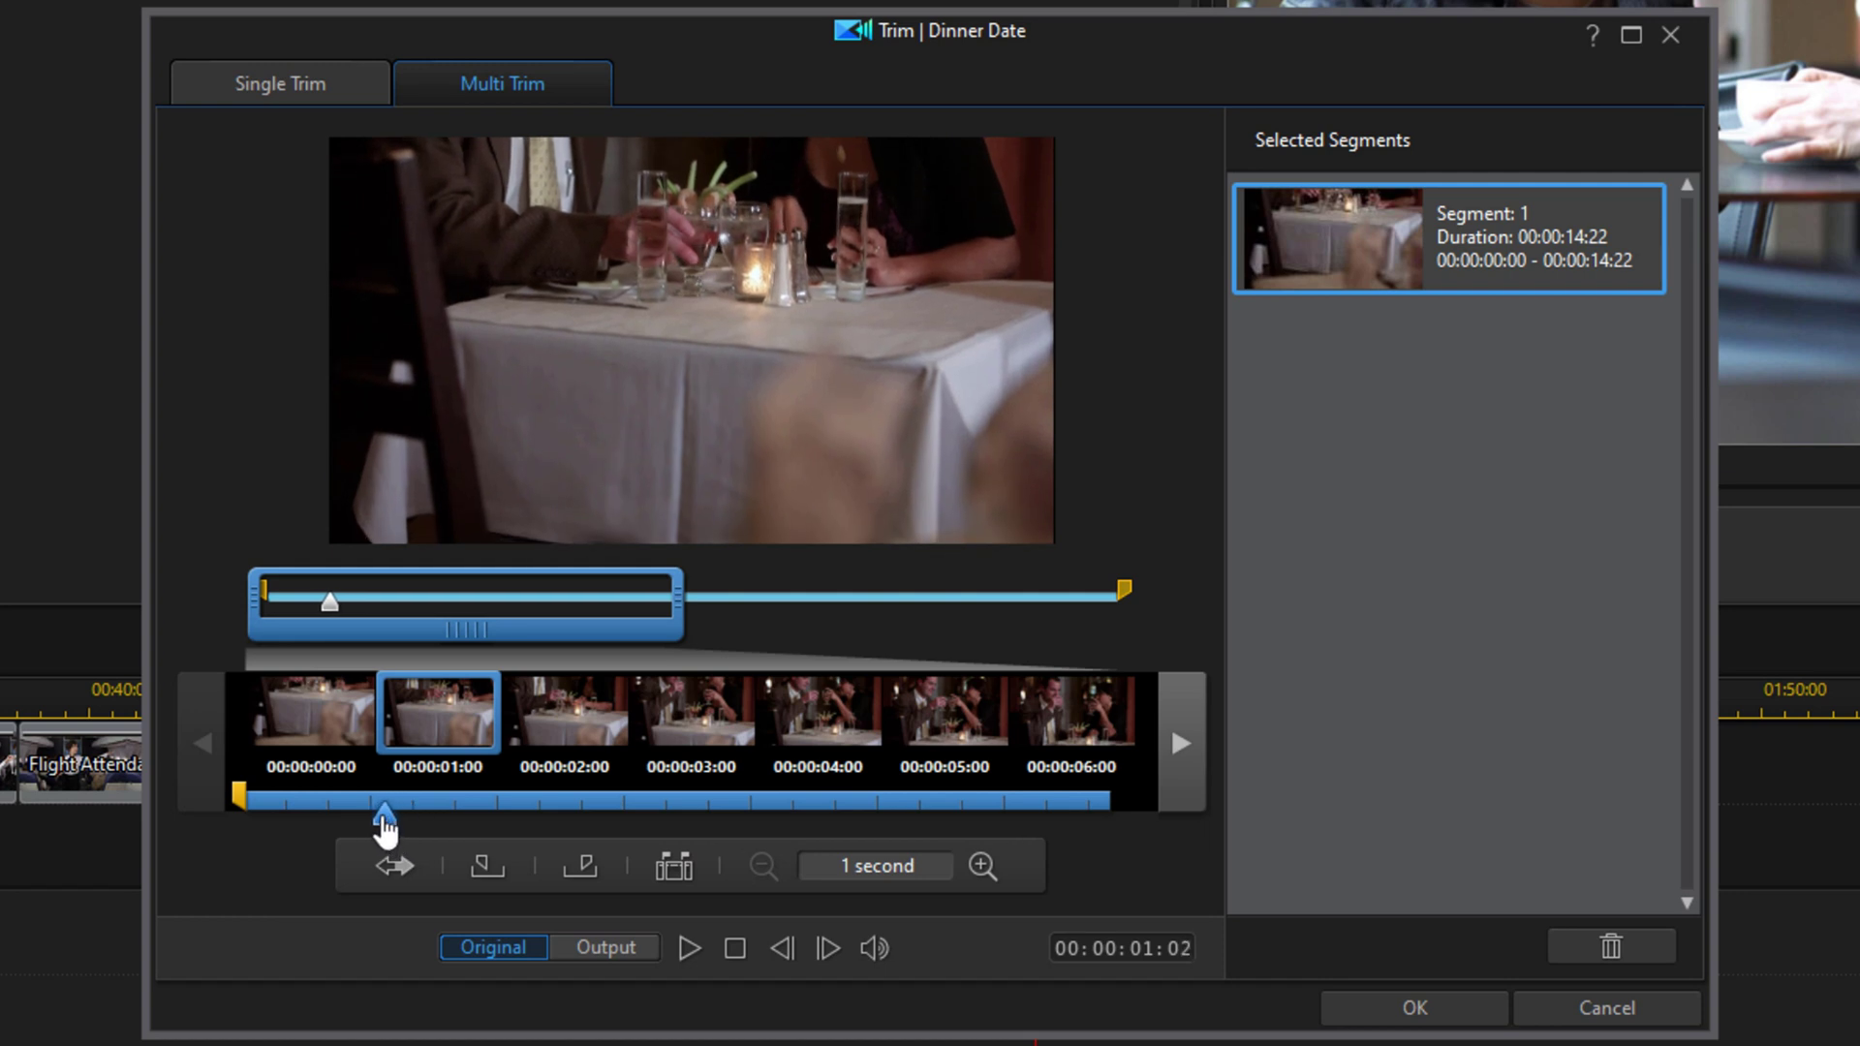
Step: Use Mark In and Mark Out to add Dinner Date segments 01:02–04:04, 06:00–08:00 and 11:02–14:22
left_click(490, 864)
left_click_drag(379, 811, 761, 816)
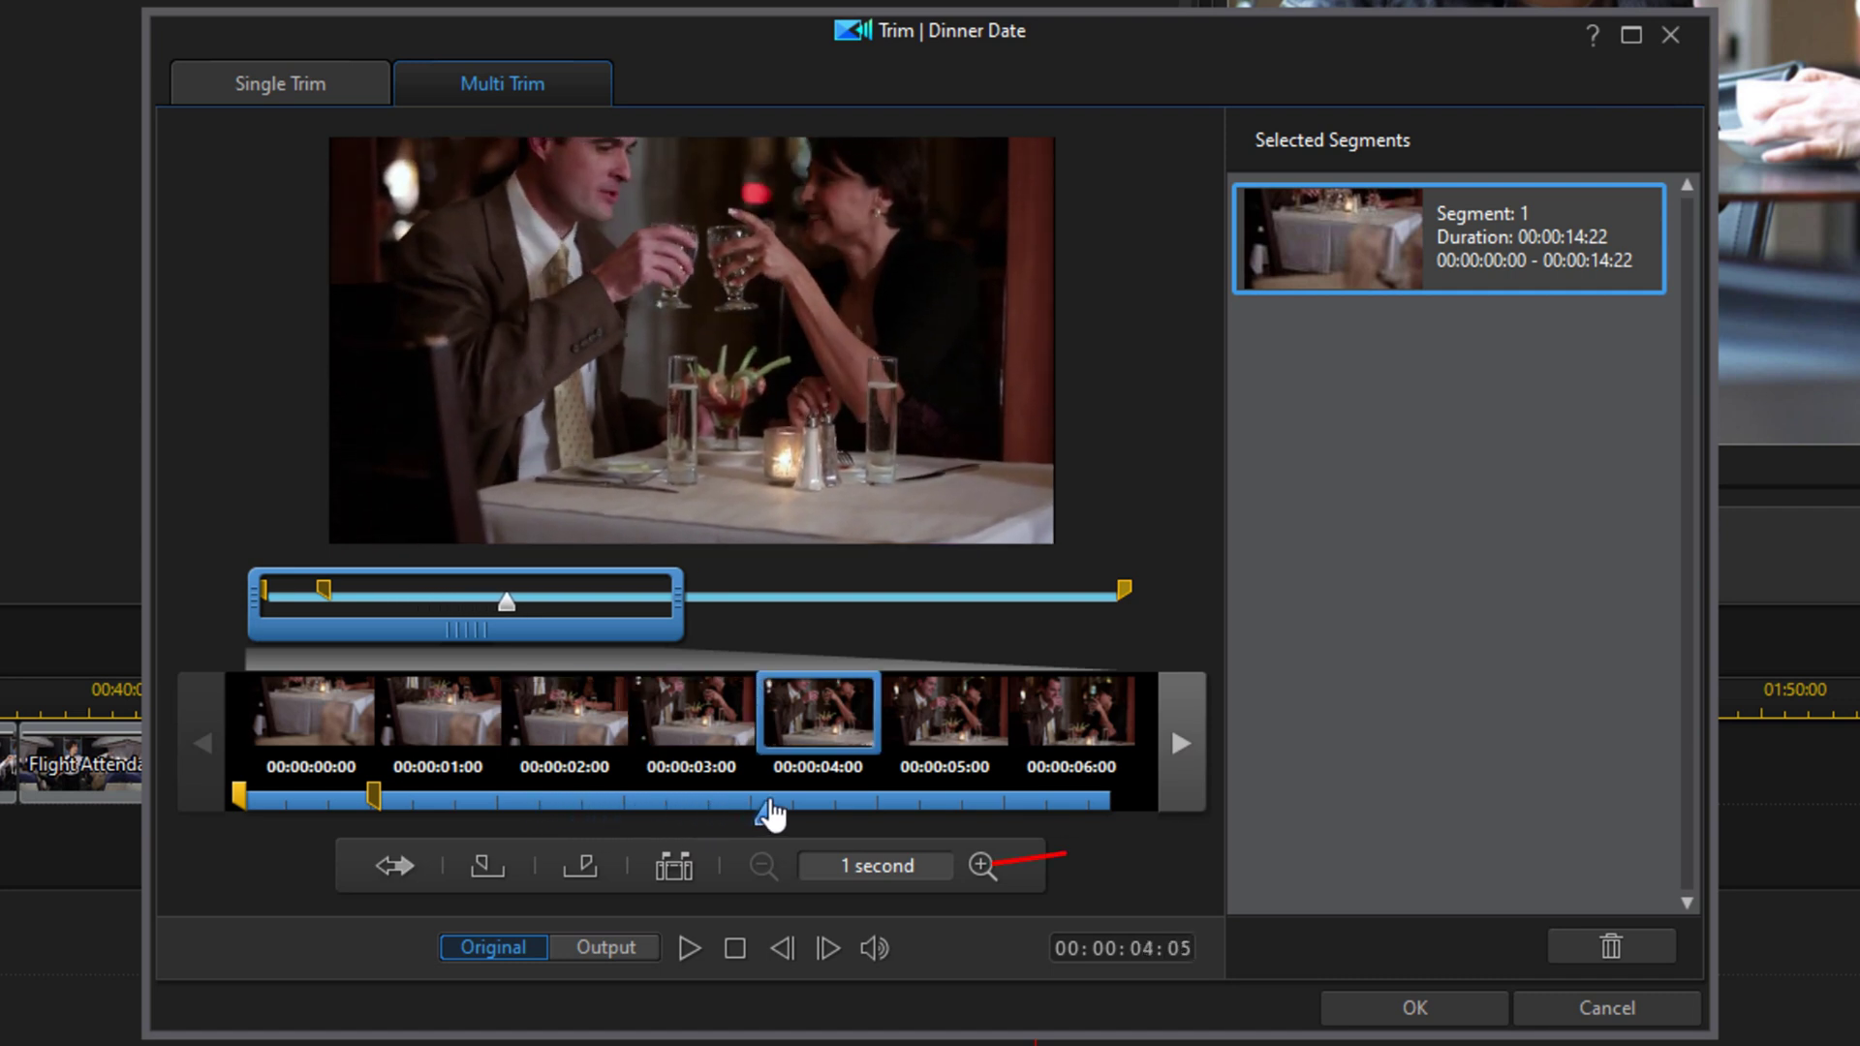
left_click(580, 865)
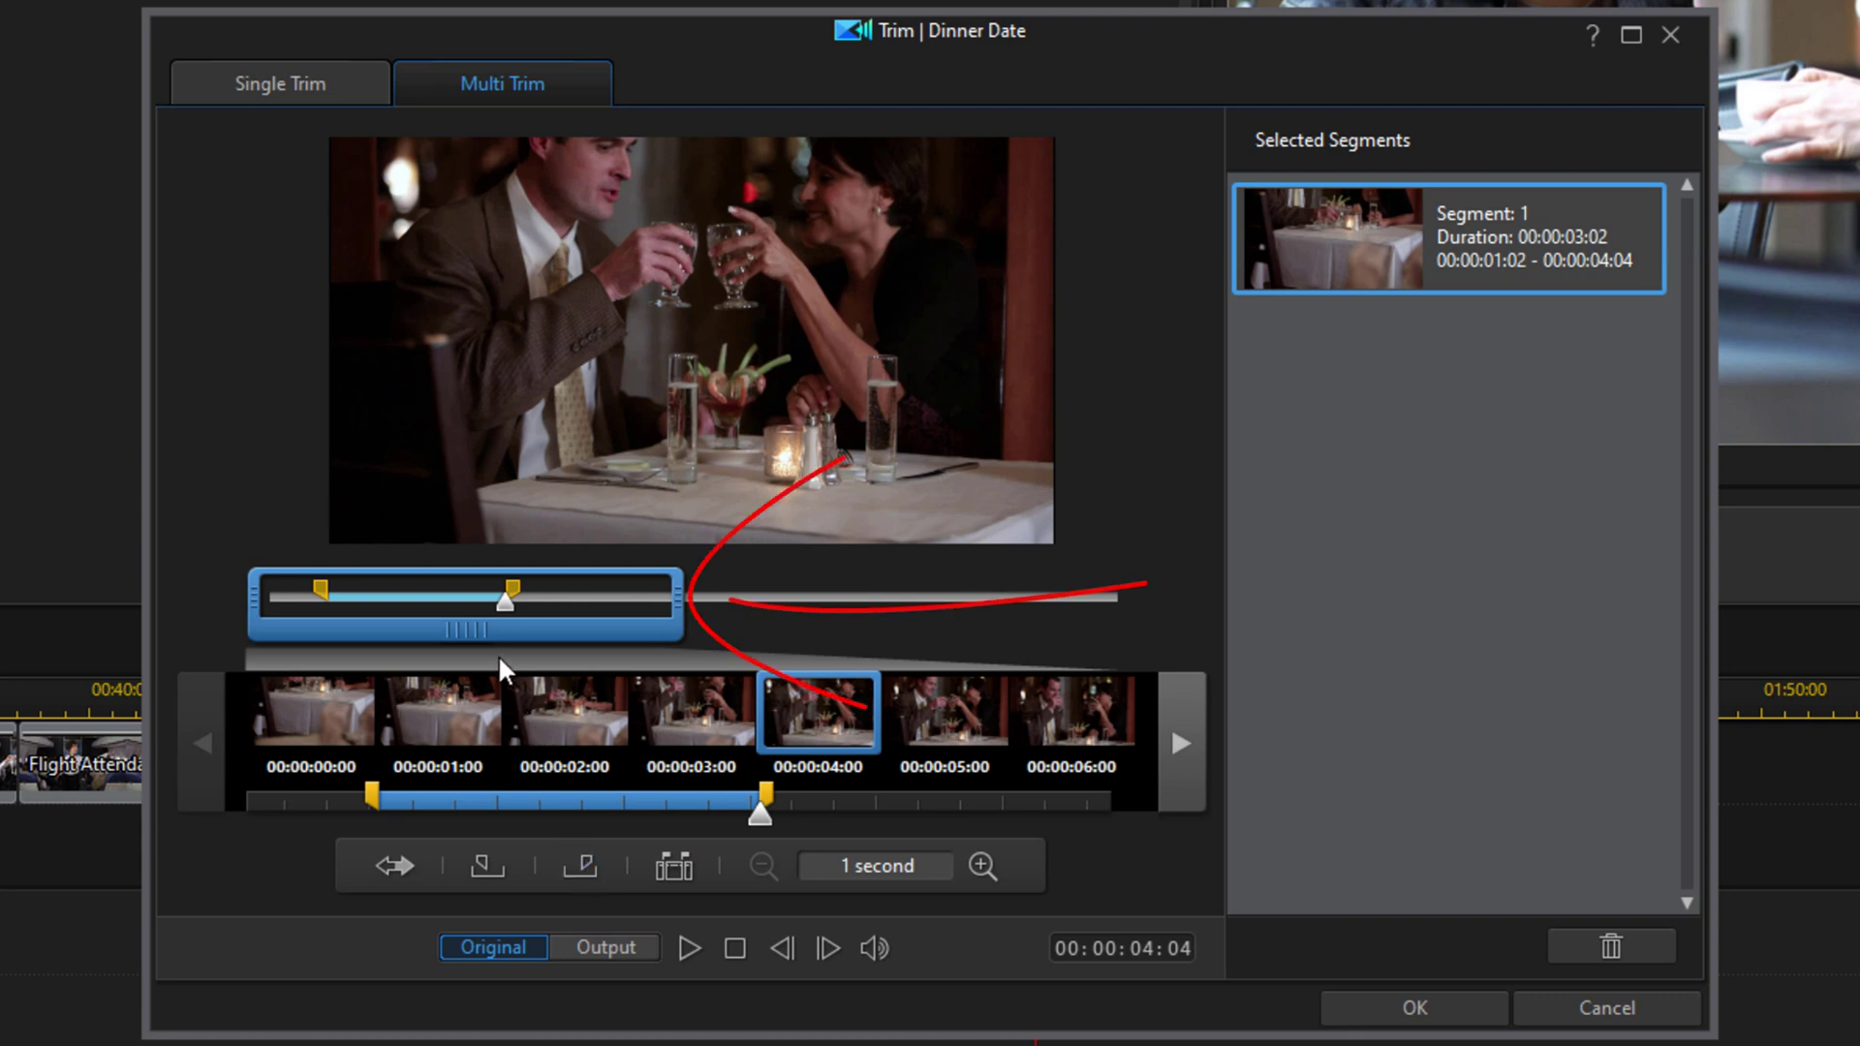
left_click_drag(477, 641, 764, 647)
left_click(692, 712)
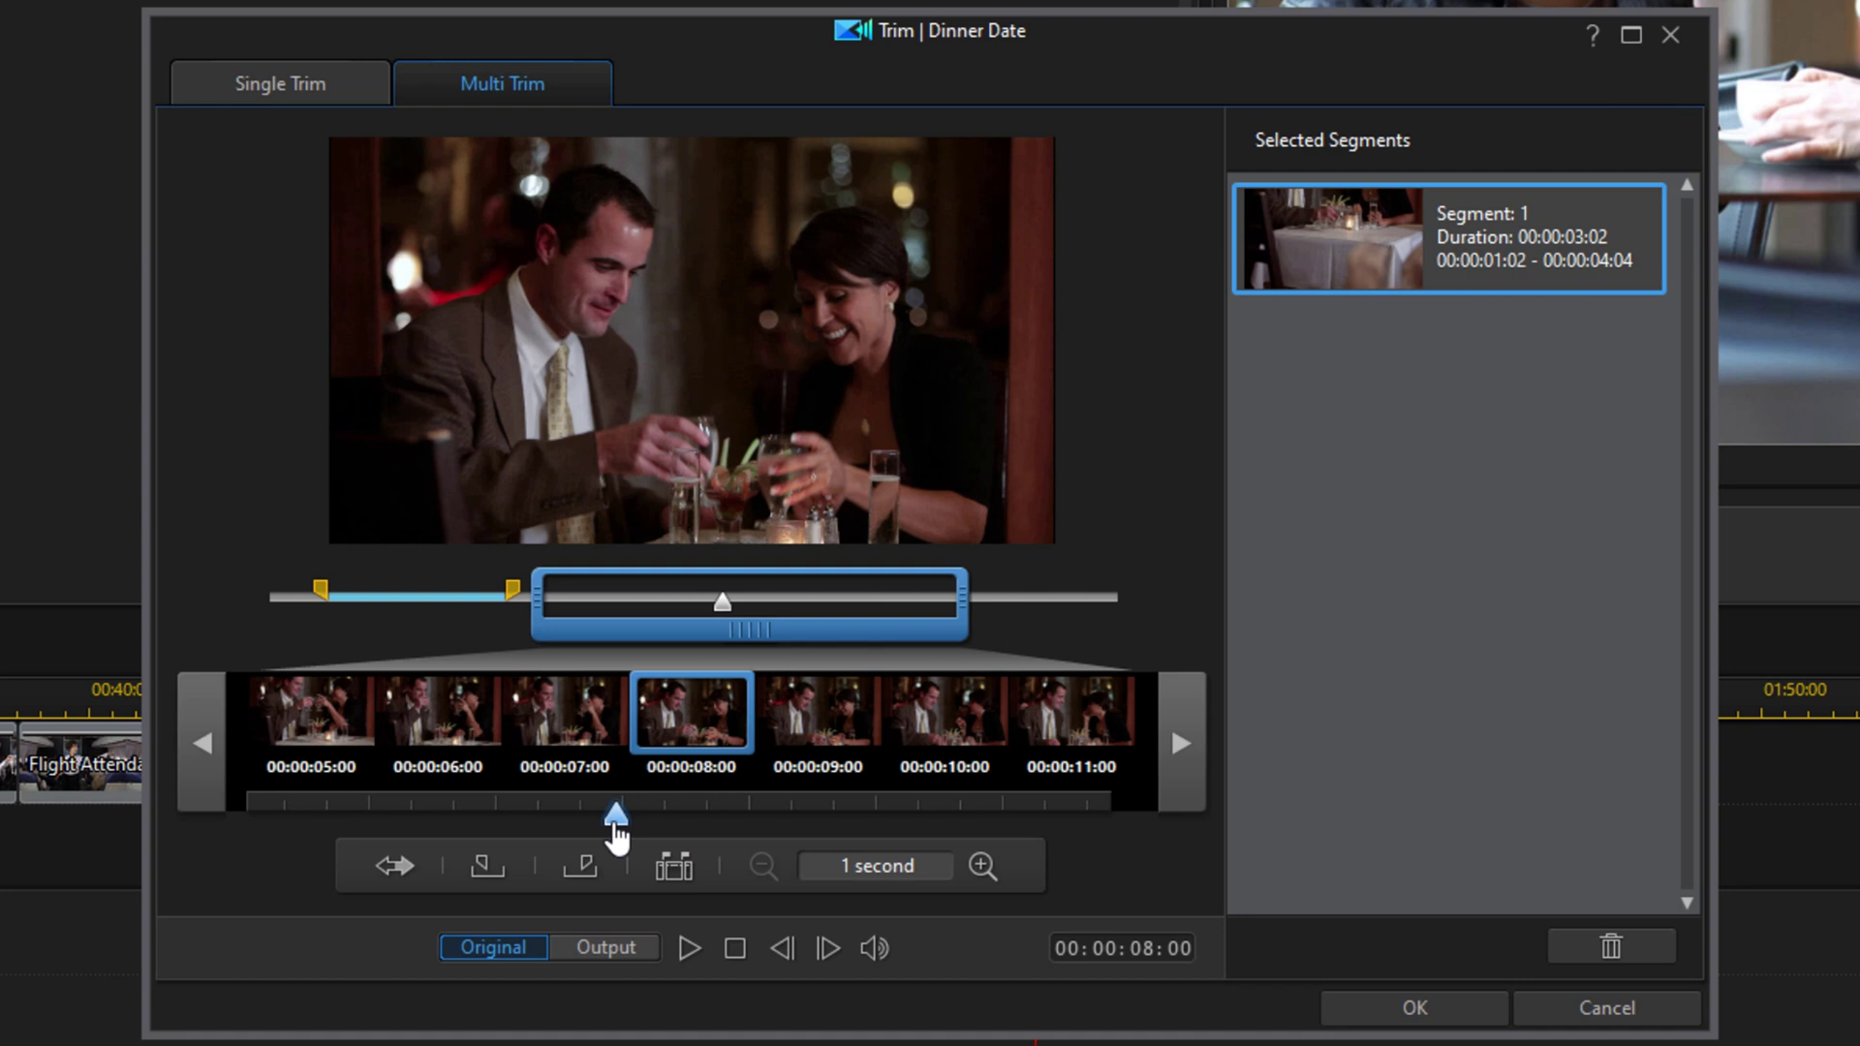
mouse_move(615, 824)
left_mouse_down()
mouse_move(393, 820)
mouse_move(380, 839)
mouse_move(614, 818)
left_mouse_up()
left_click(488, 865)
left_click(580, 866)
left_click_drag(739, 639, 905, 639)
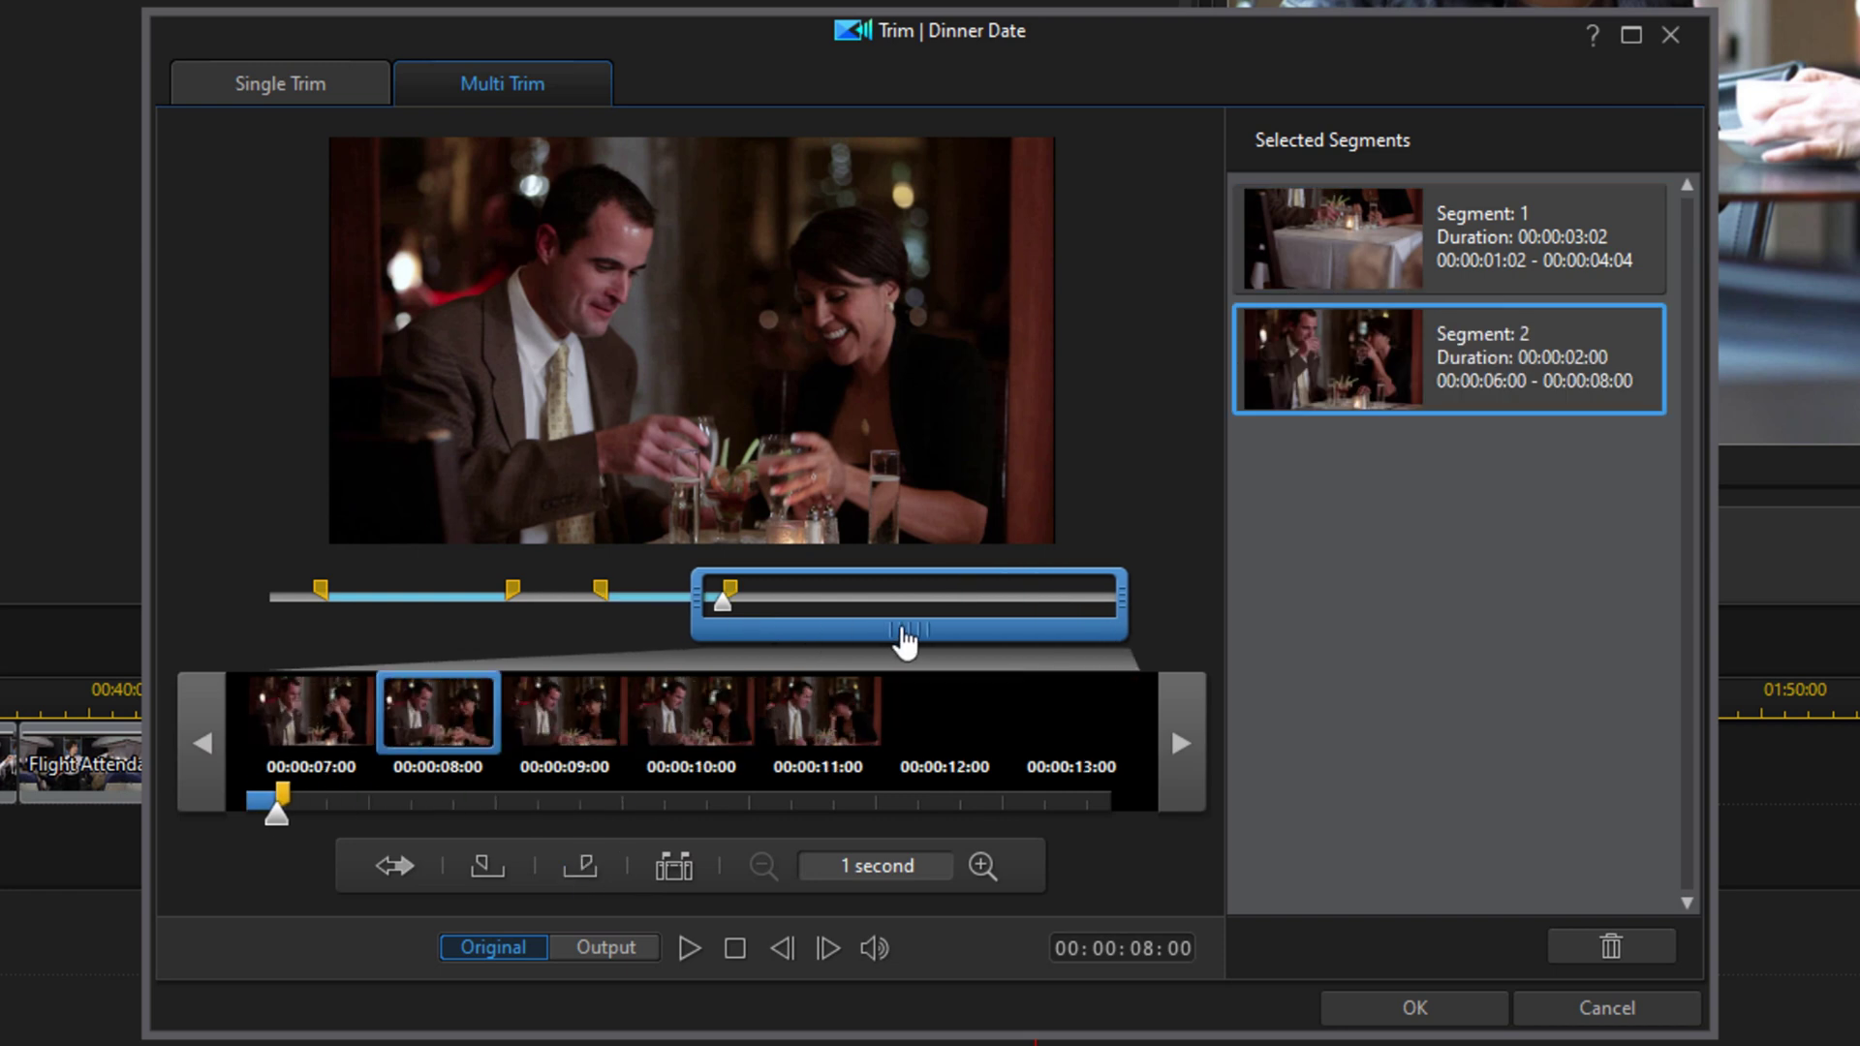
left_click_drag(252, 823, 1111, 813)
left_click(488, 865)
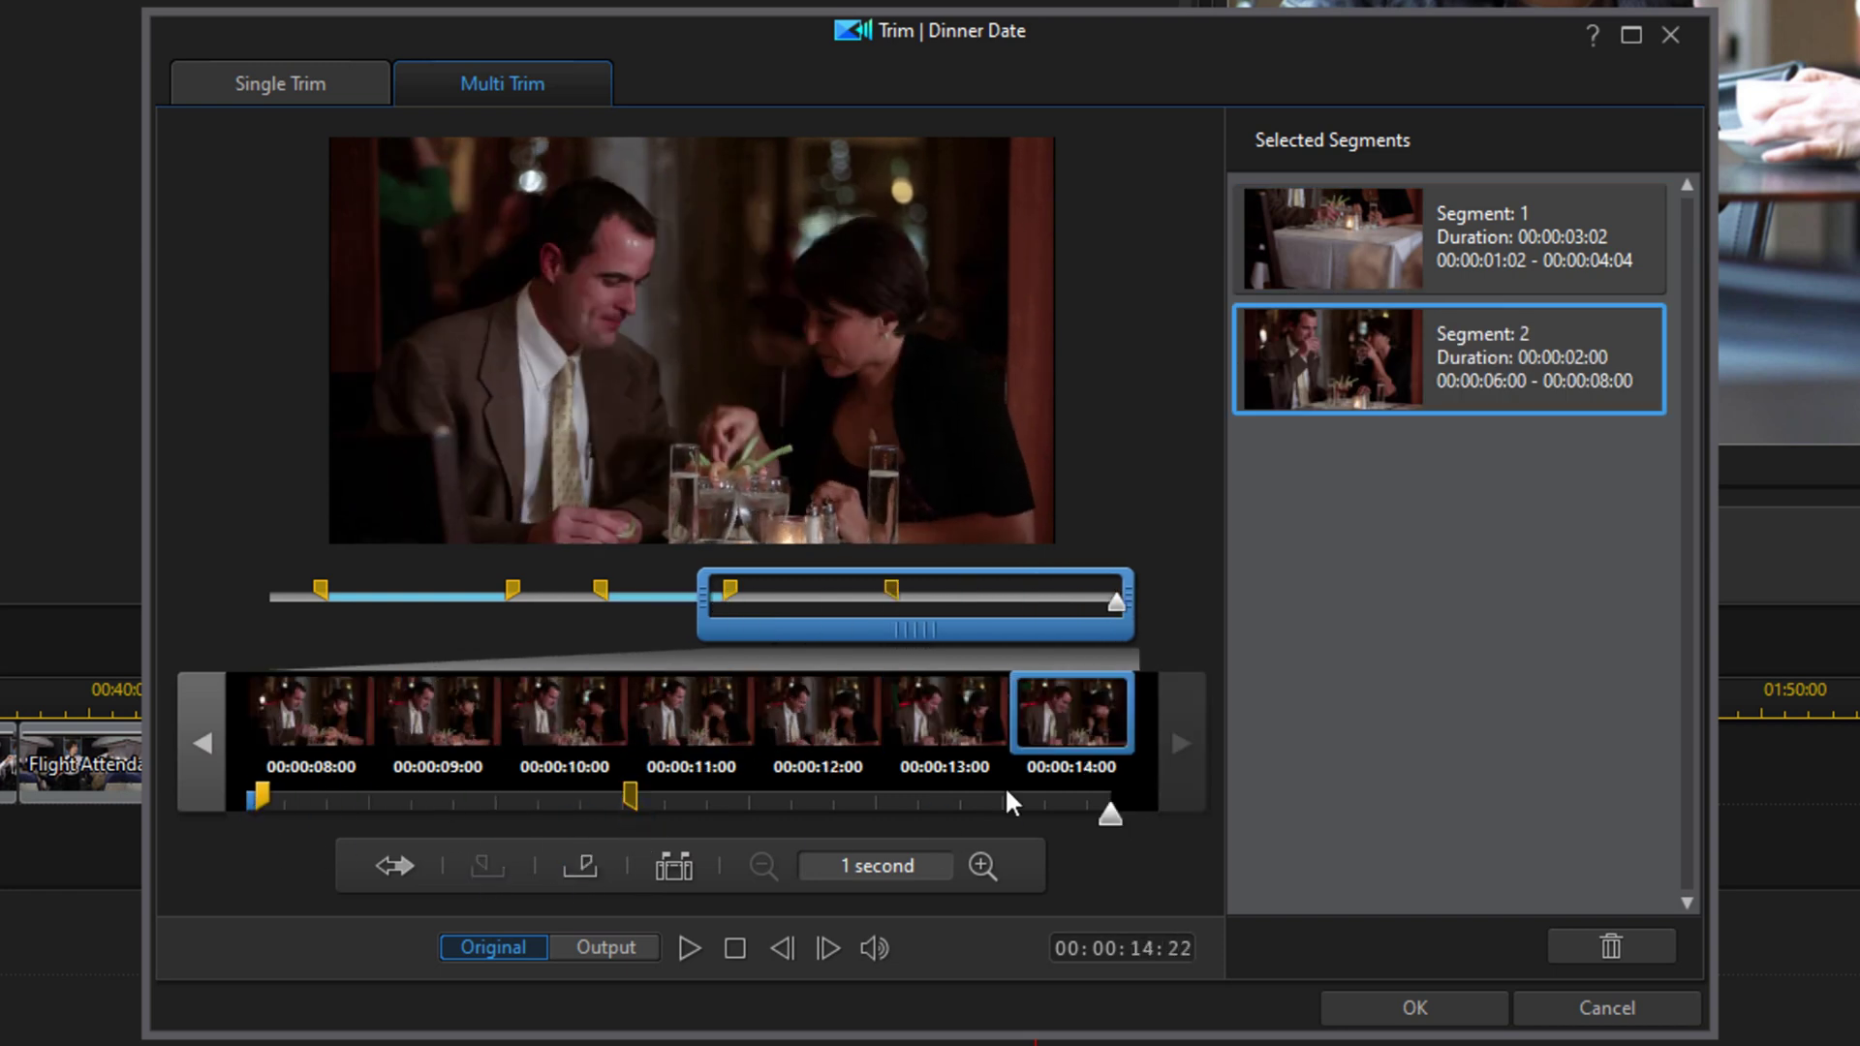
left_click(583, 865)
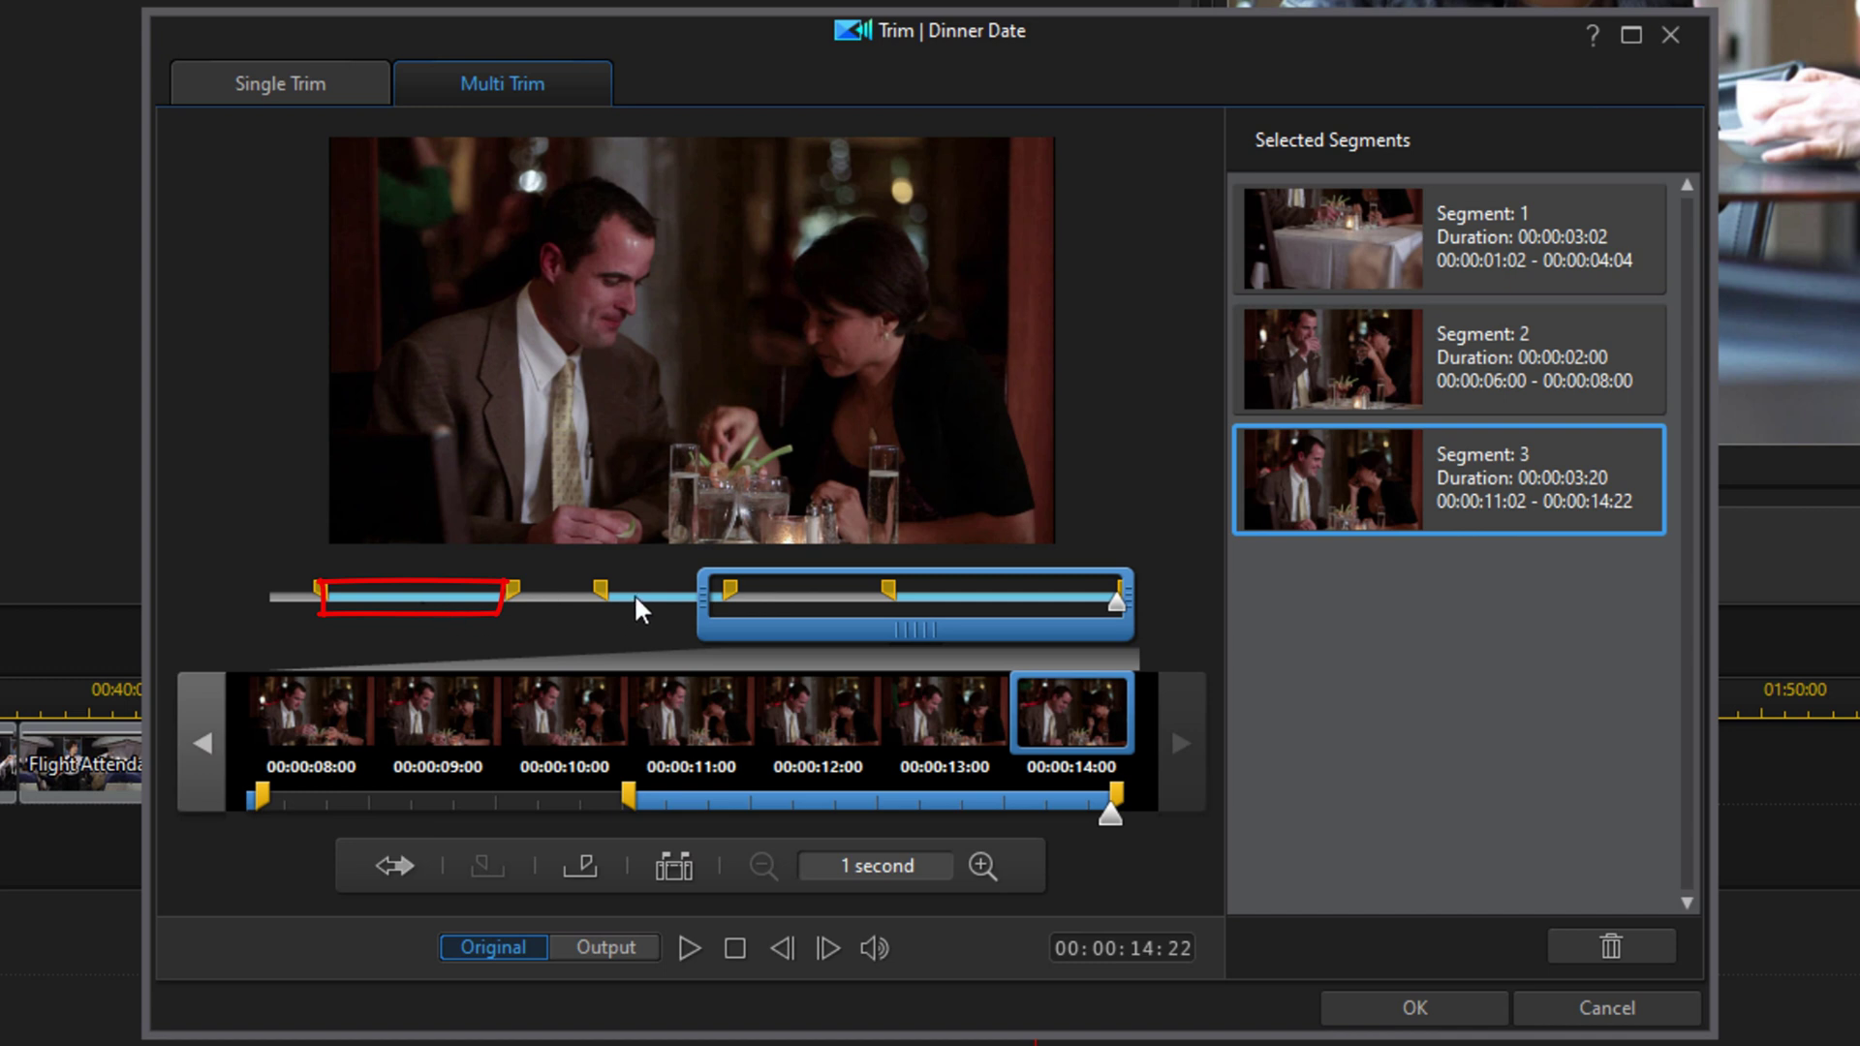
Step: Toggle Invert Trim on and back off, then play and stop the Output preview of the kept ranges
left_click(395, 866)
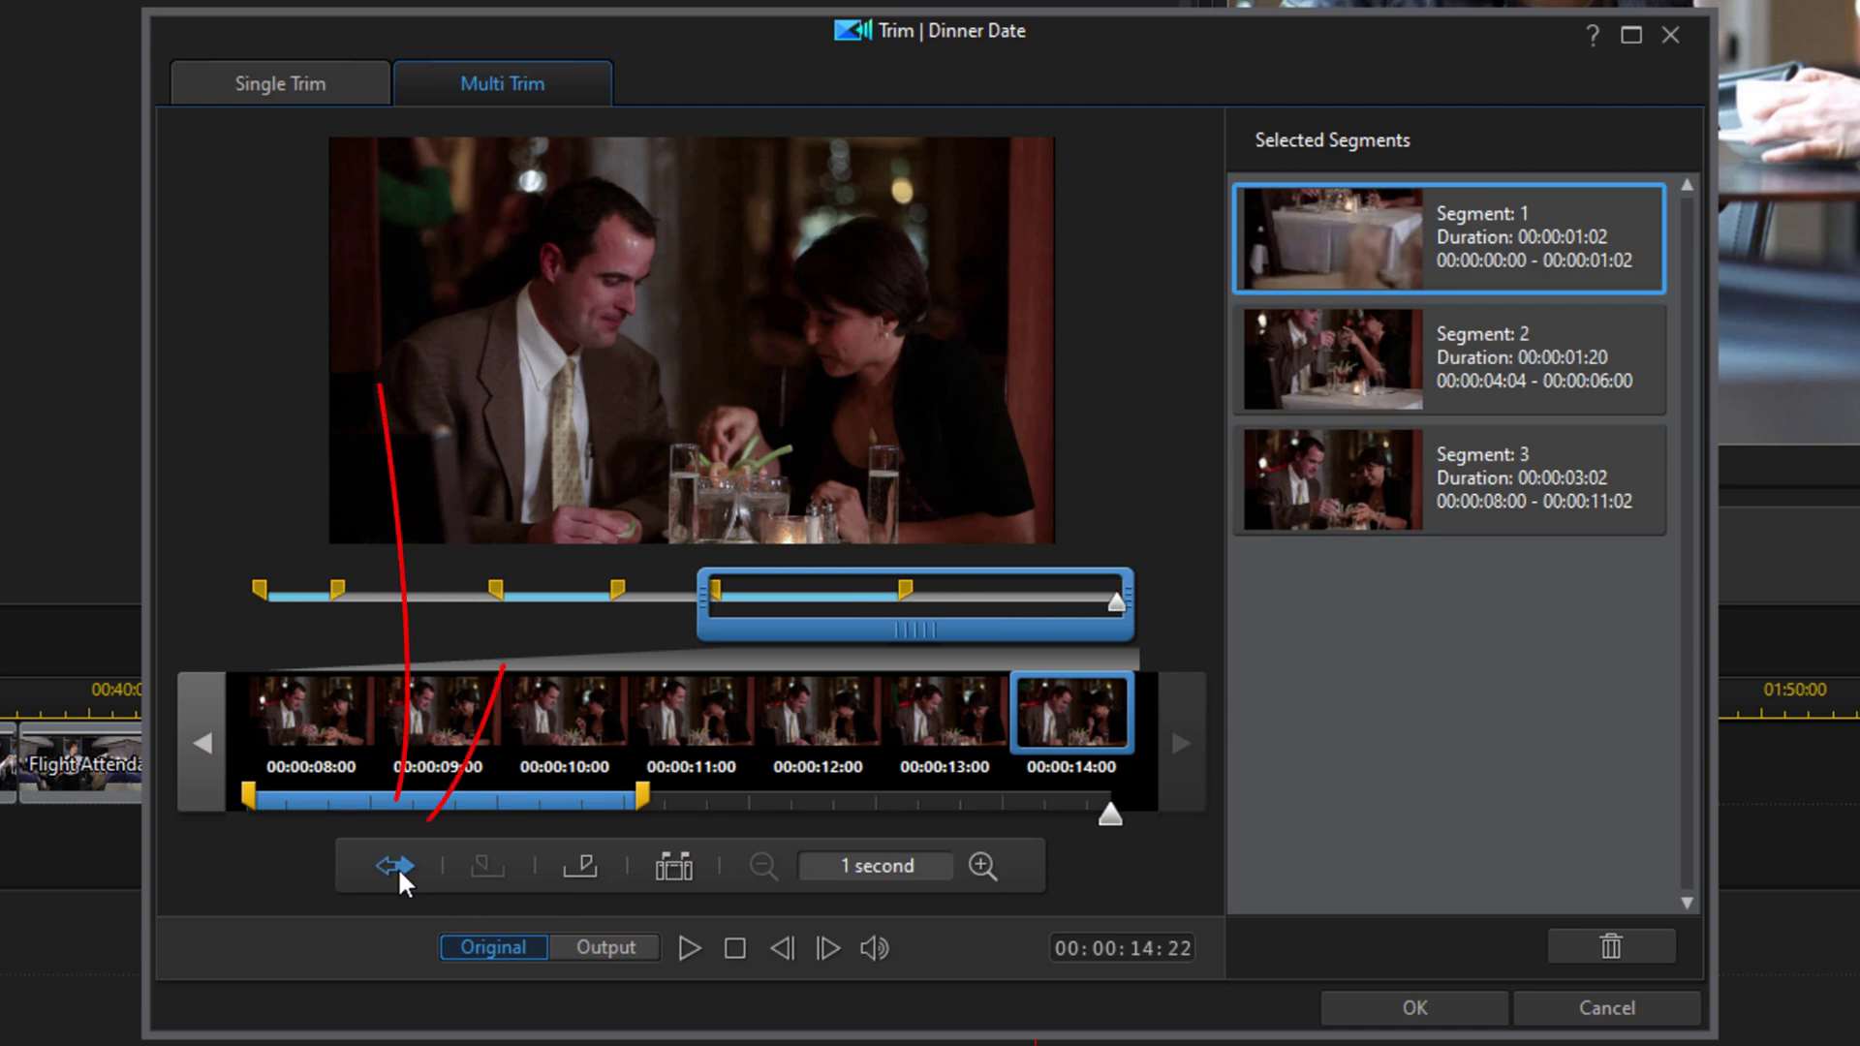
left_click(397, 866)
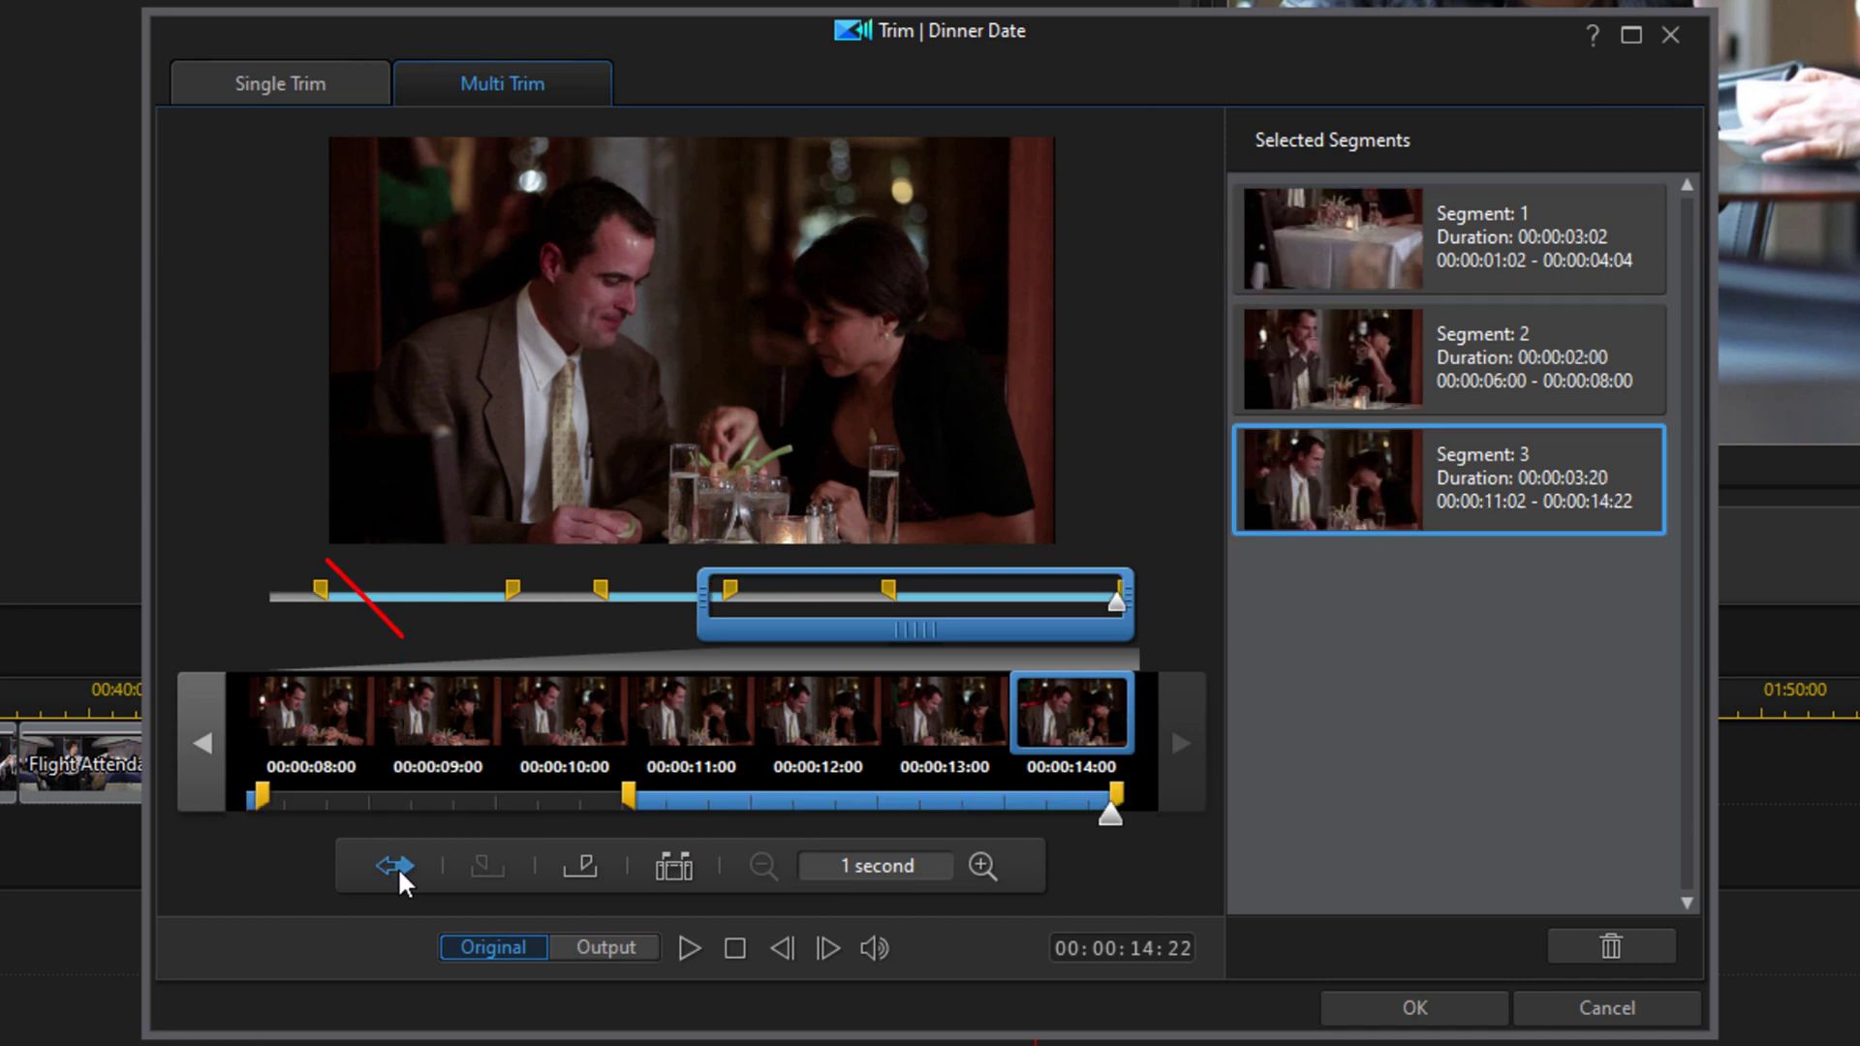
left_click(600, 943)
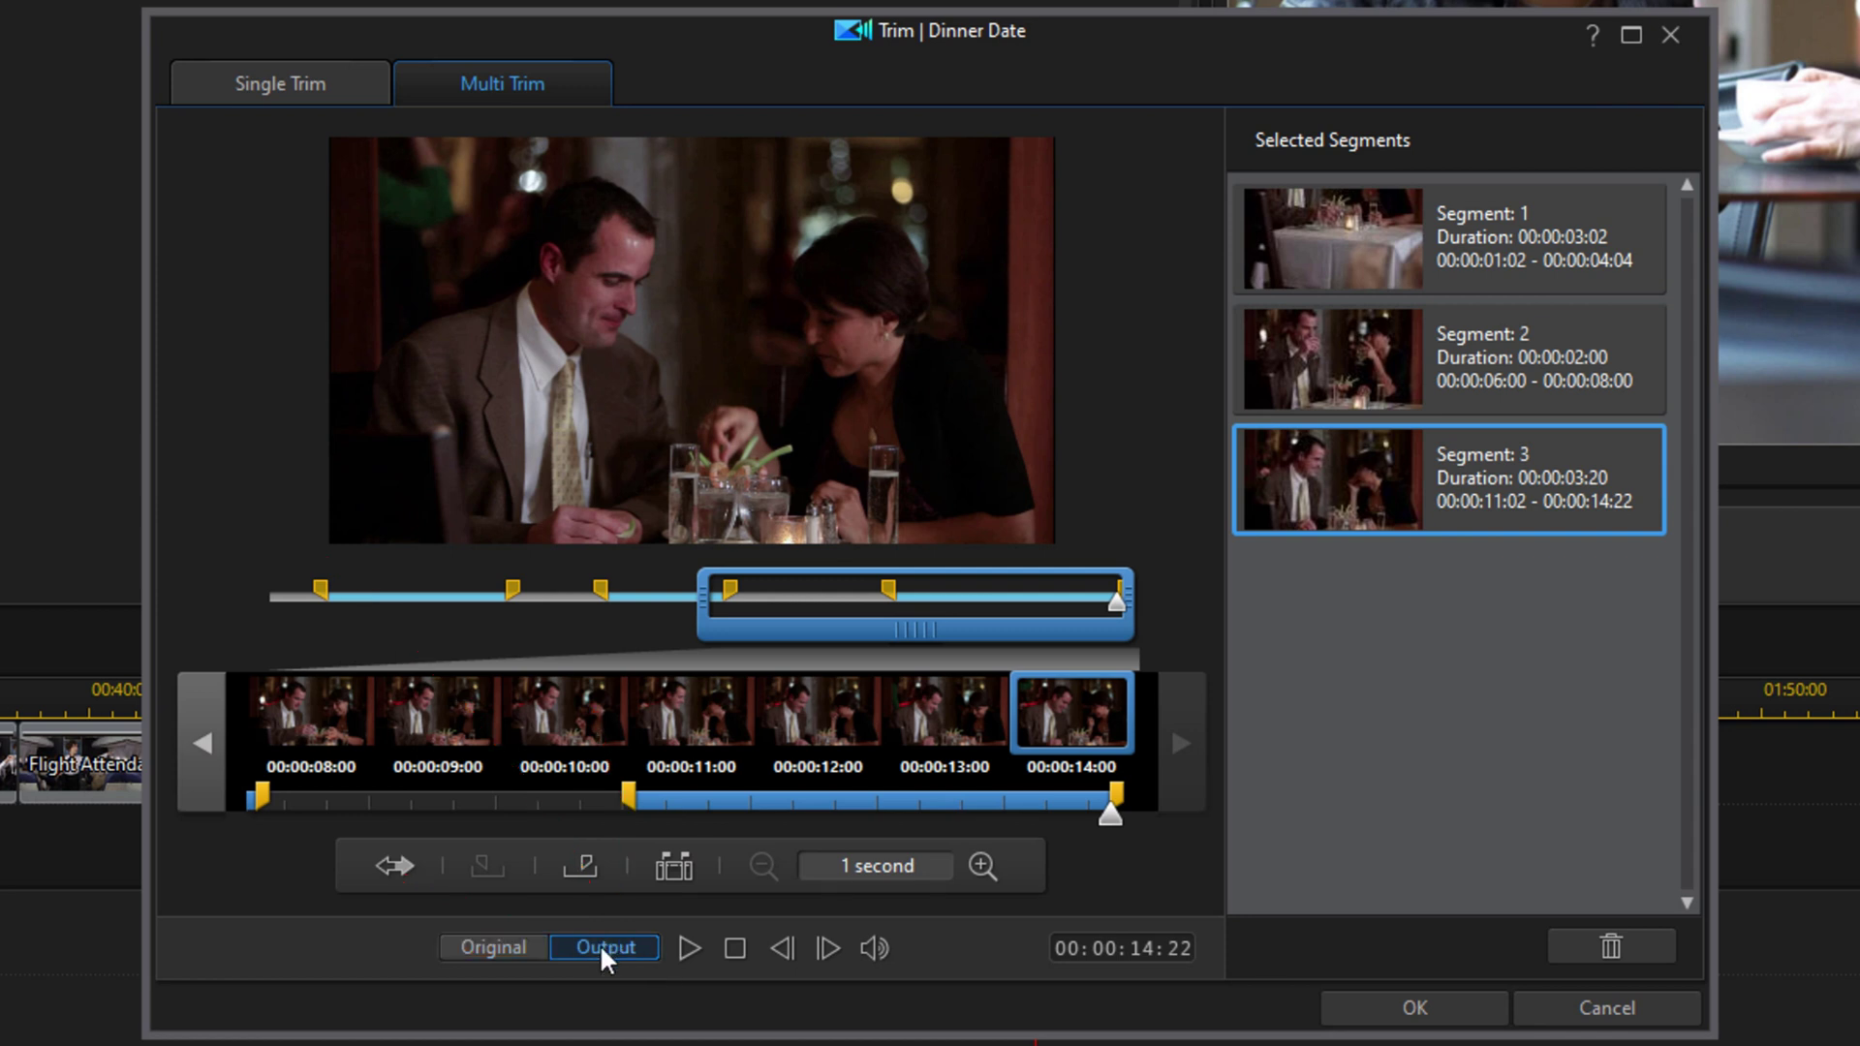
left_click(688, 948)
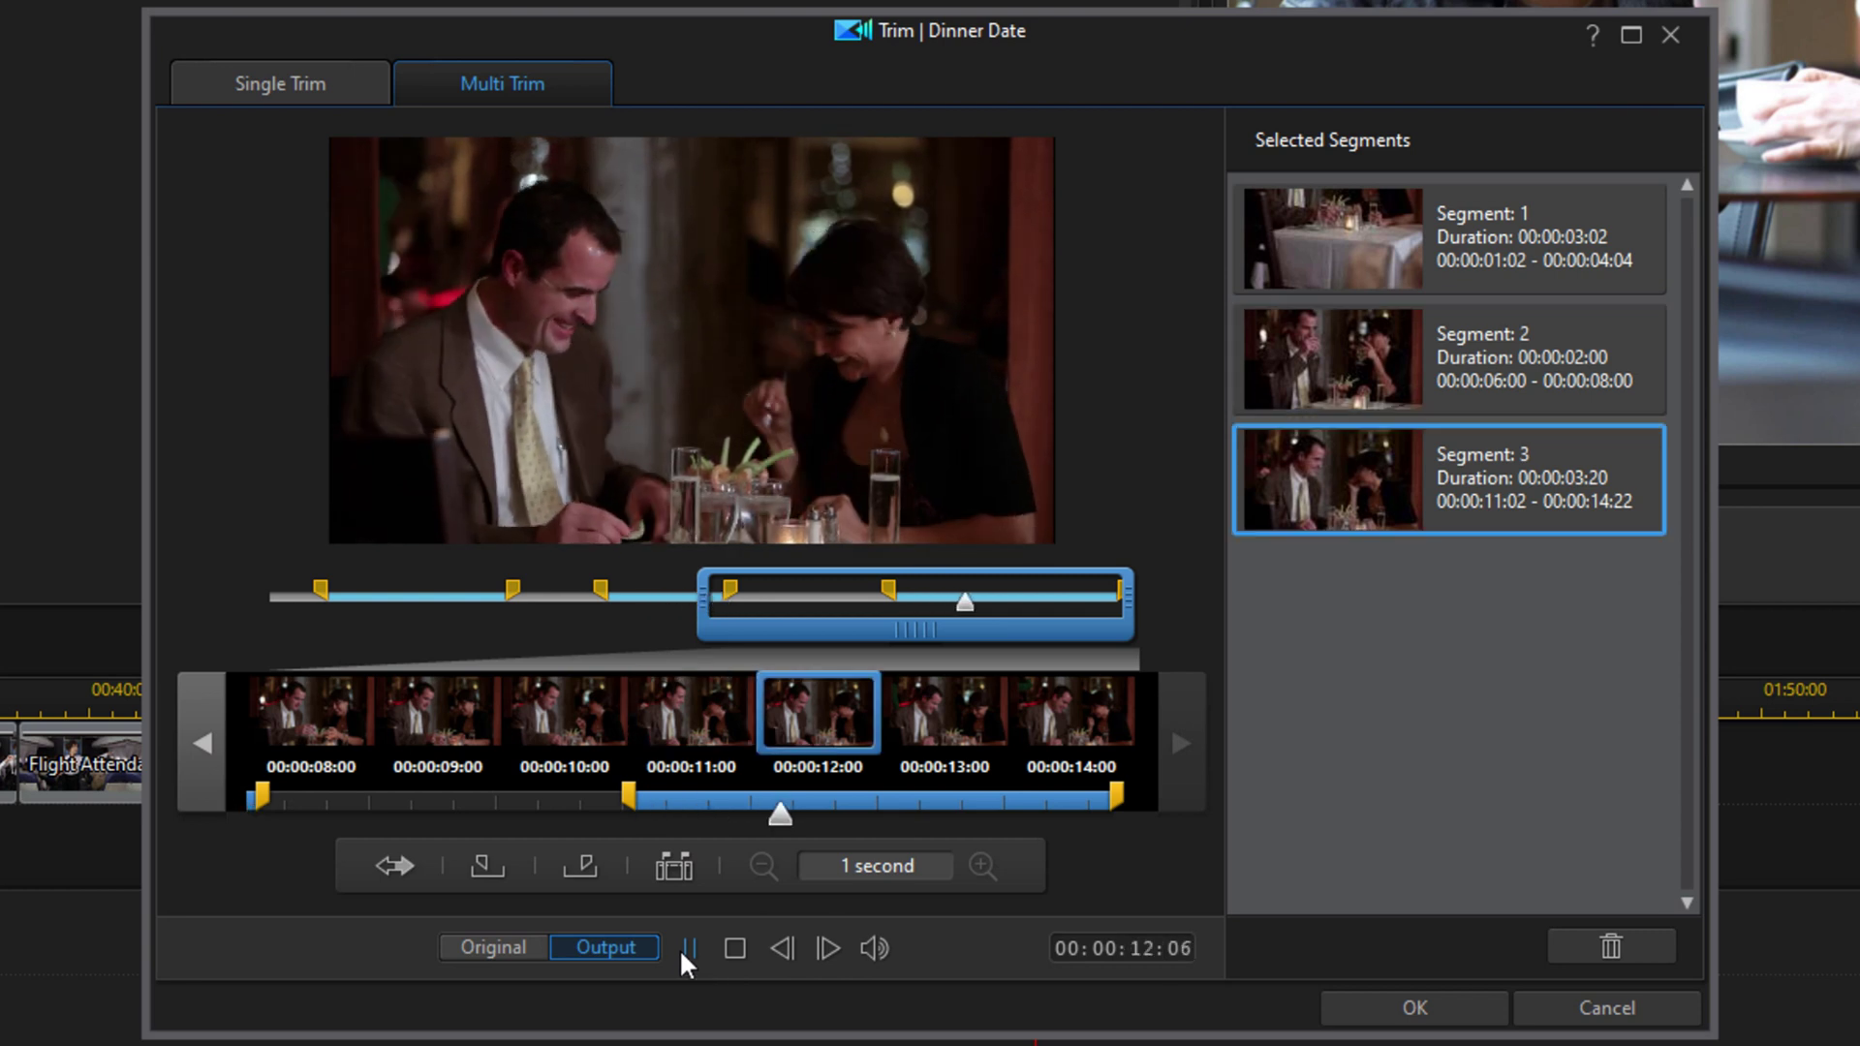
left_click(688, 949)
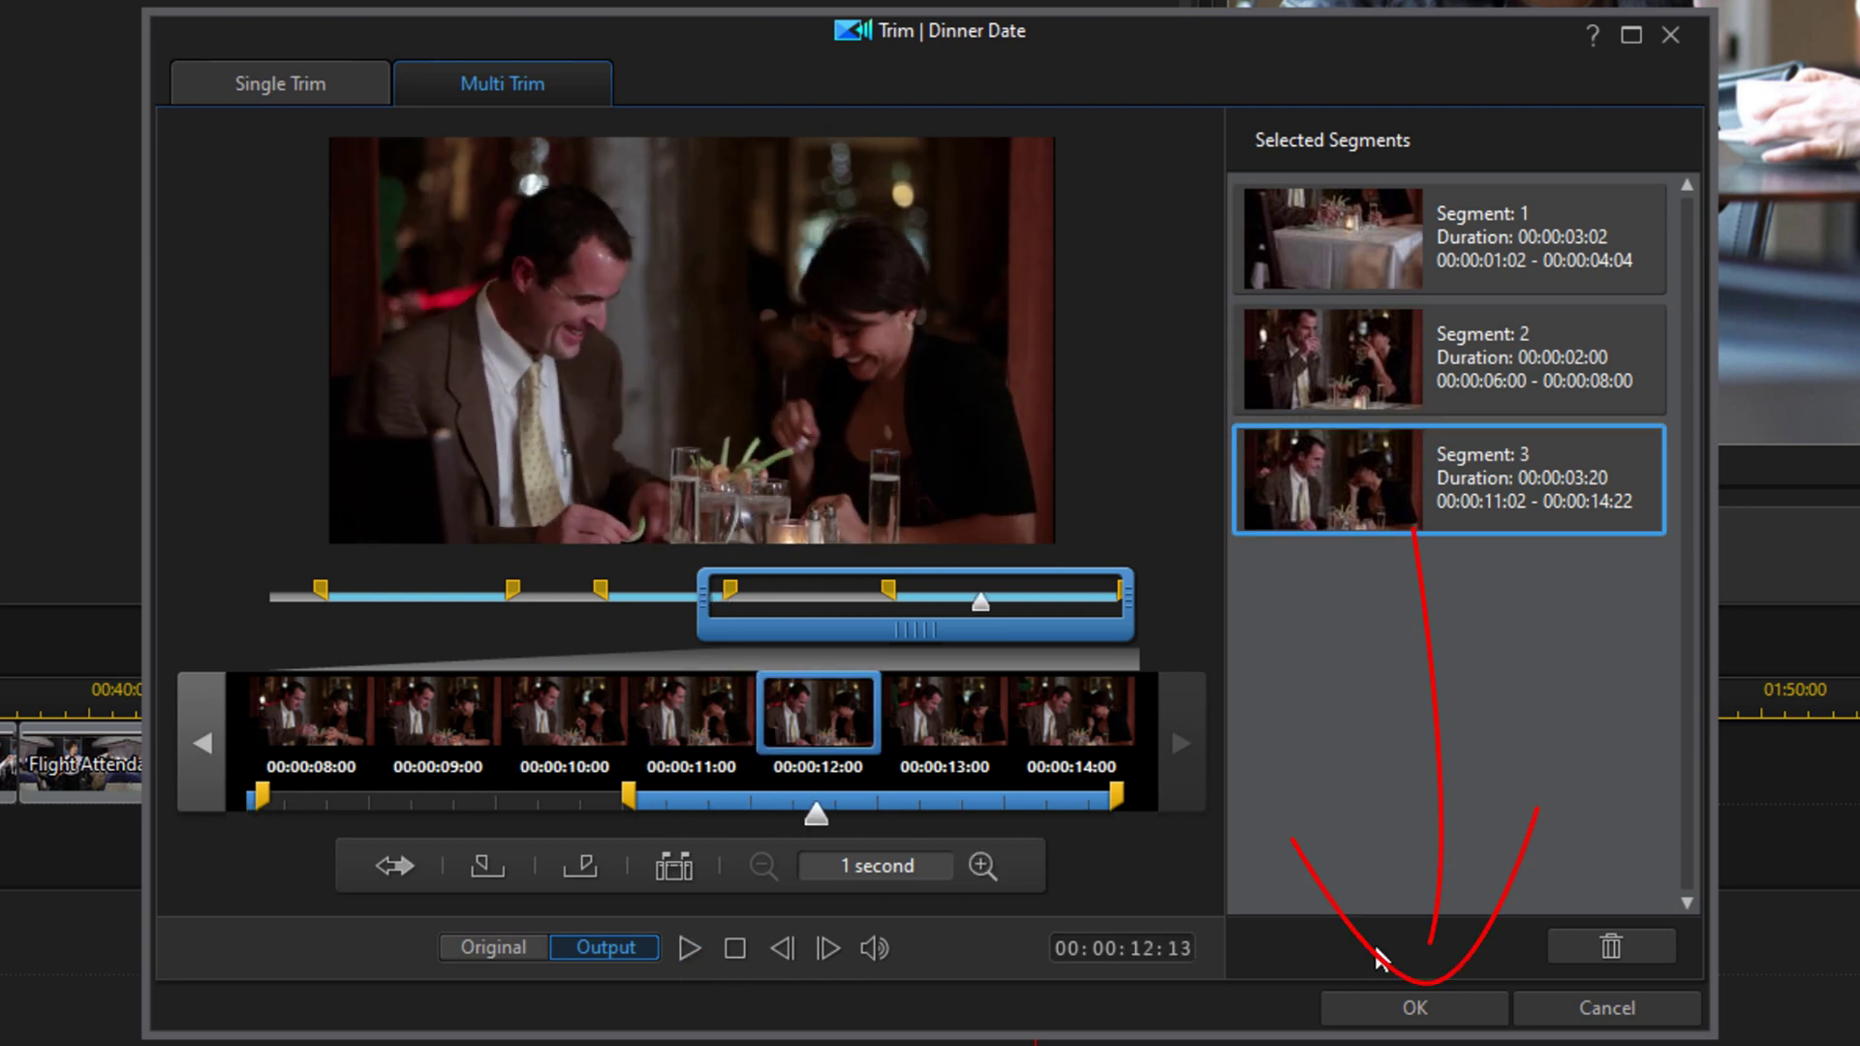
Step: Confirm the Multi Trim dialog with OK to place the three Dinner Date segments on the timeline
left_click(1413, 1008)
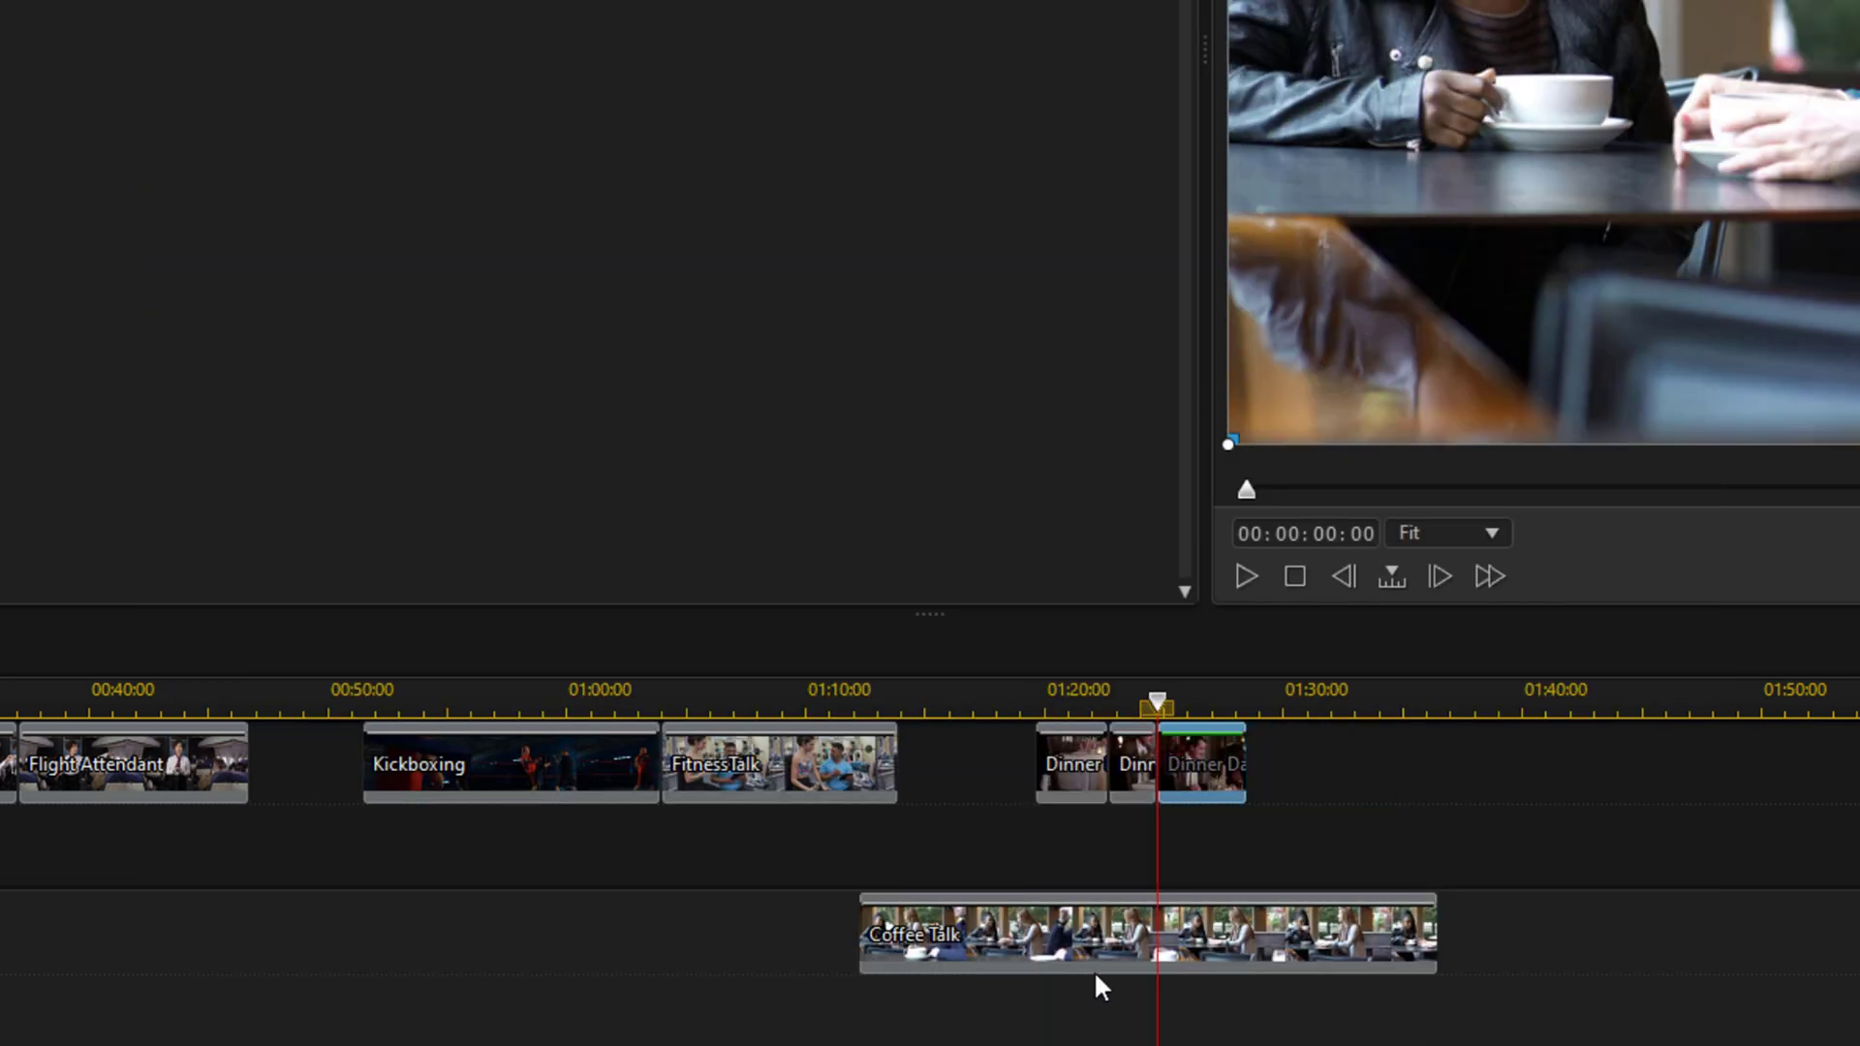